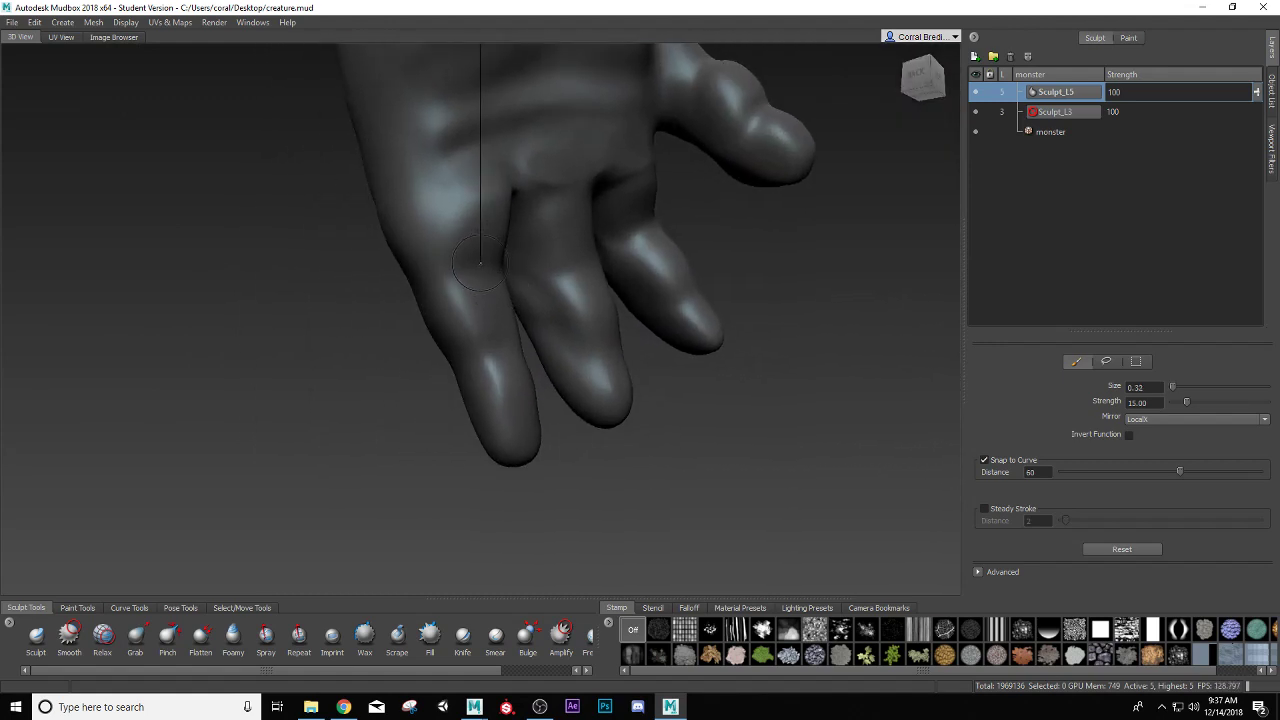
Switch to the Sculpt brush and assign it the stamp with irregular white streaks on black.
left_click(35, 640)
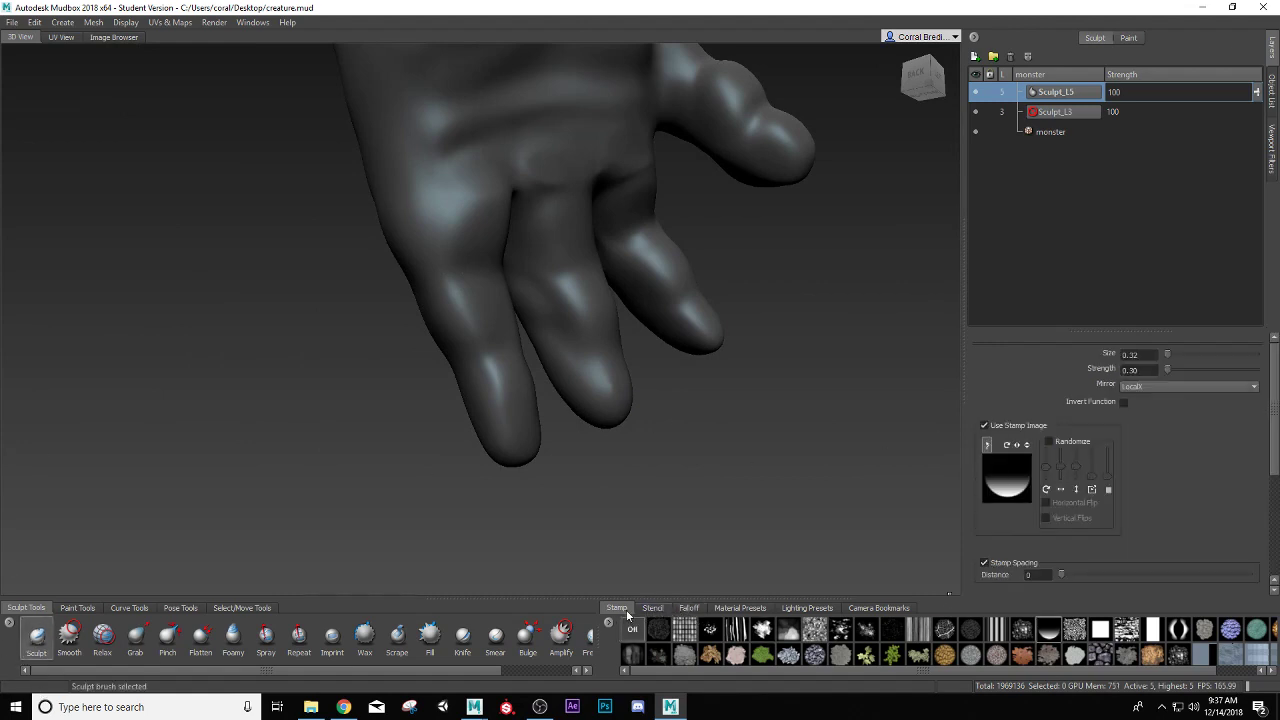
left_click(742, 636)
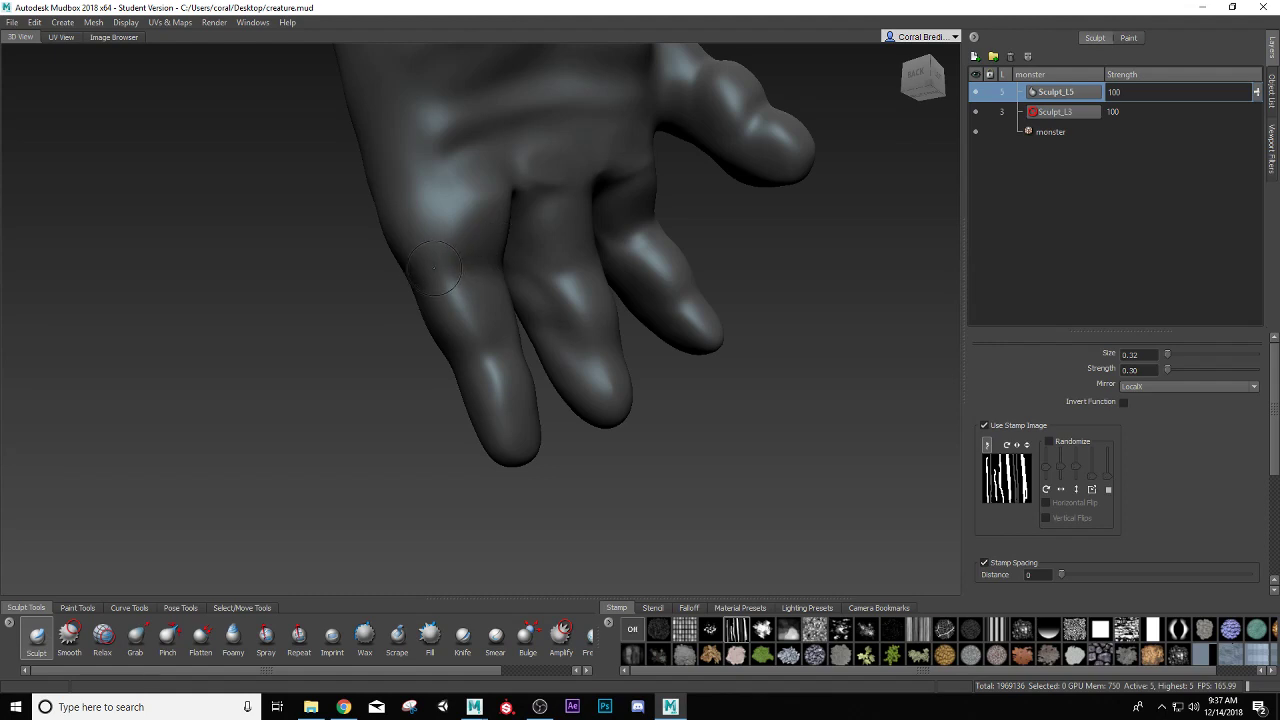
scroll(1069, 524, "down", 4)
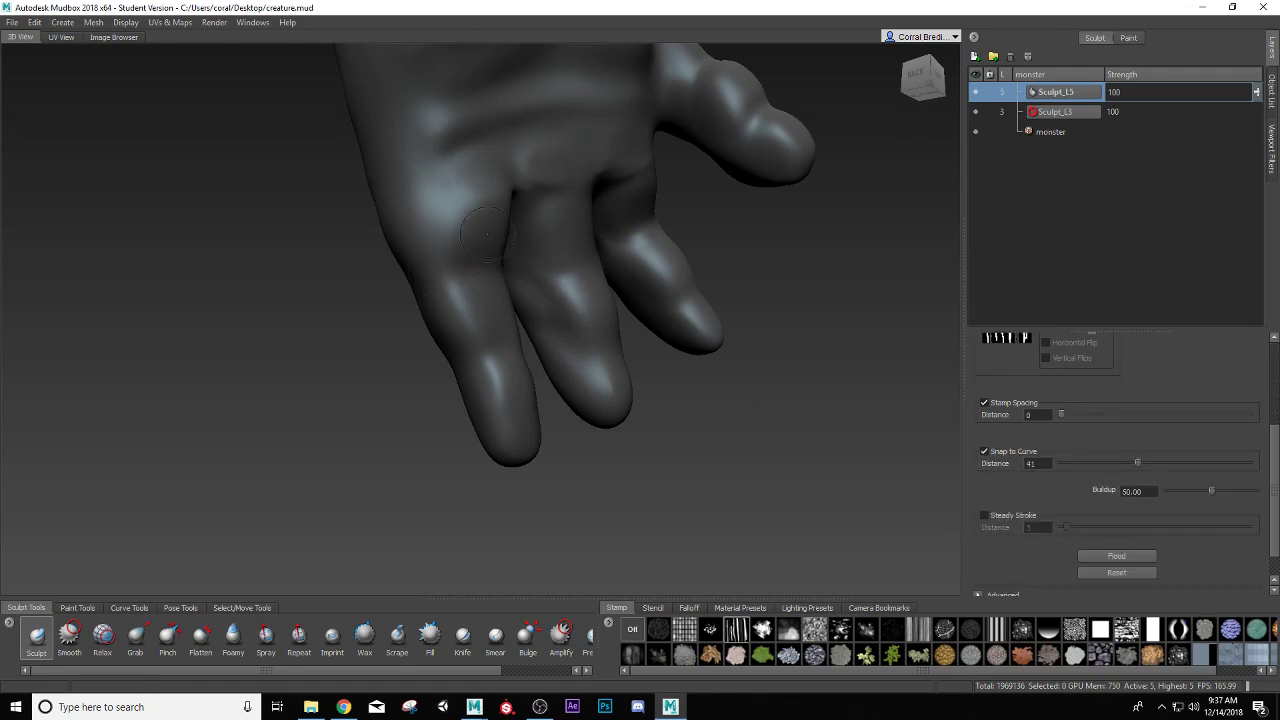
left_click_drag(485, 233, 468, 311, "alt")
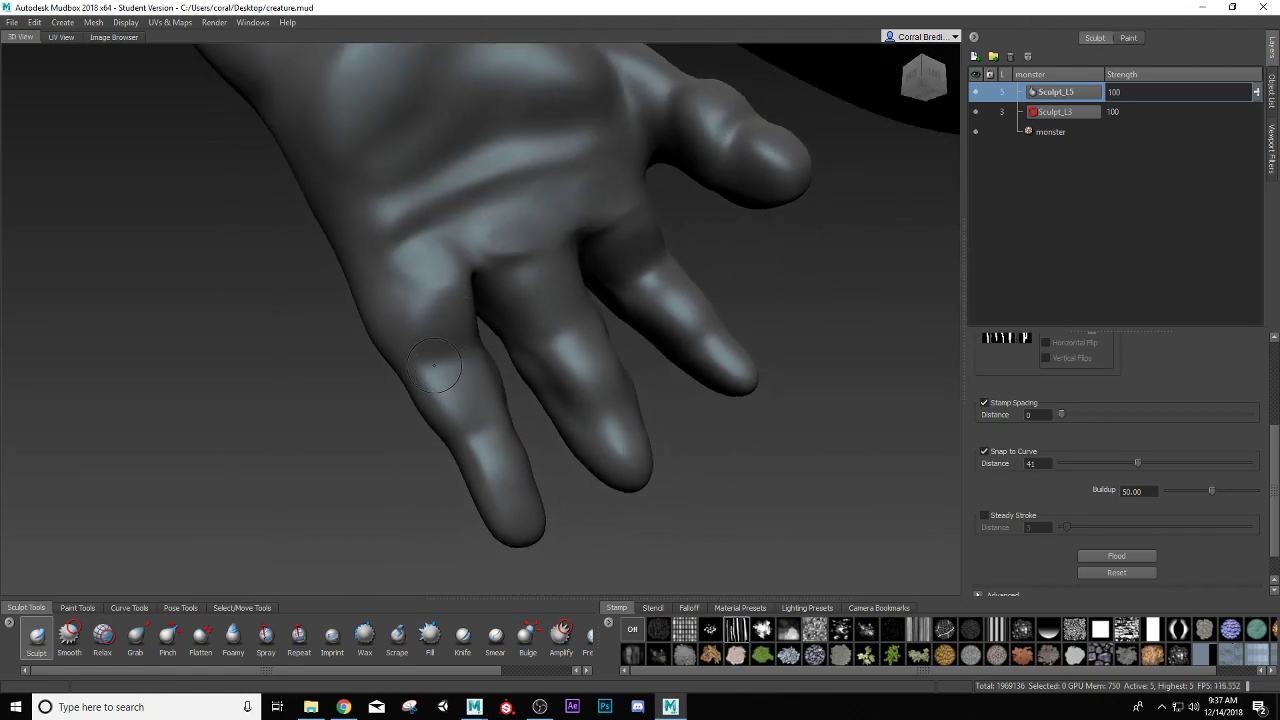
mouse_move(434, 365)
left_mouse_down()
mouse_move(466, 354)
mouse_move(457, 386)
mouse_move(478, 367)
mouse_move(520, 366)
left_mouse_up()
key("ctrl+z")
mouse_move(522, 254)
left_mouse_down()
mouse_move(468, 264)
mouse_move(497, 288)
mouse_move(495, 326)
mouse_move(415, 367)
mouse_move(490, 353)
left_mouse_up()
key("ctrl+z")
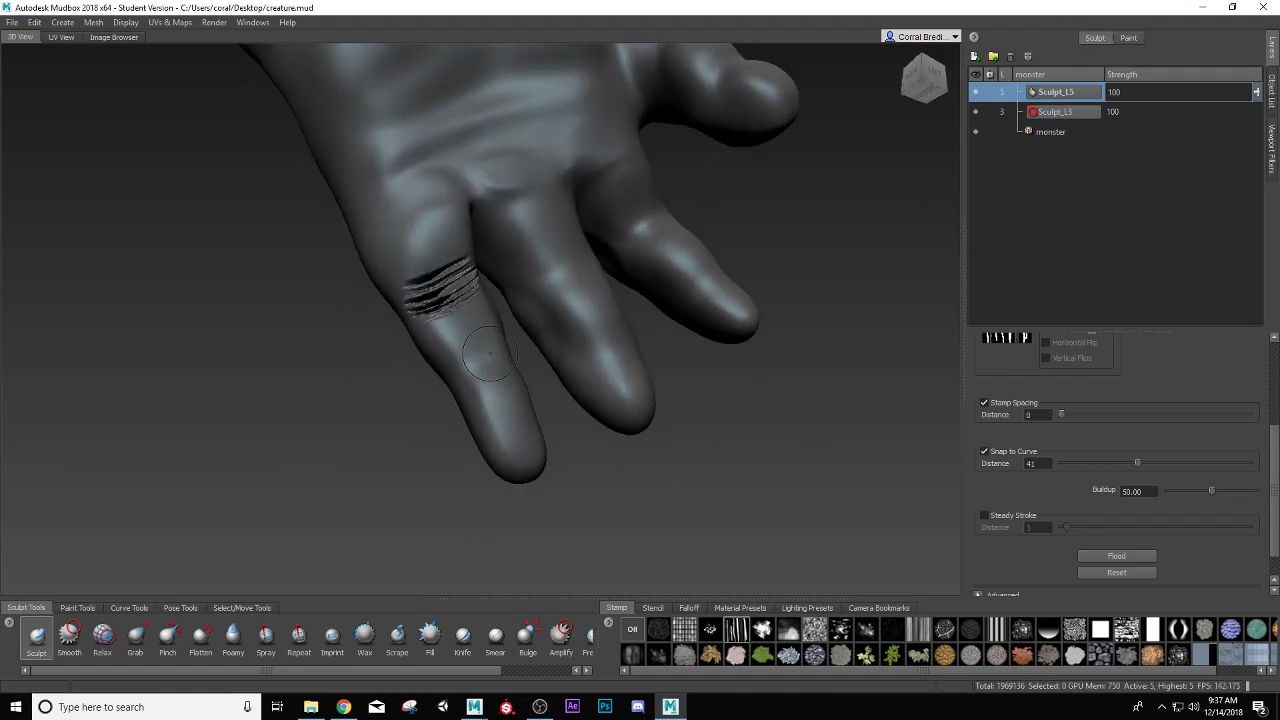
key("ctrl+z")
Set the brush strength to 0.20 and stamp skin creases across both joints of the finger farthest from the thumb.
scroll(1066, 441, "up", 4)
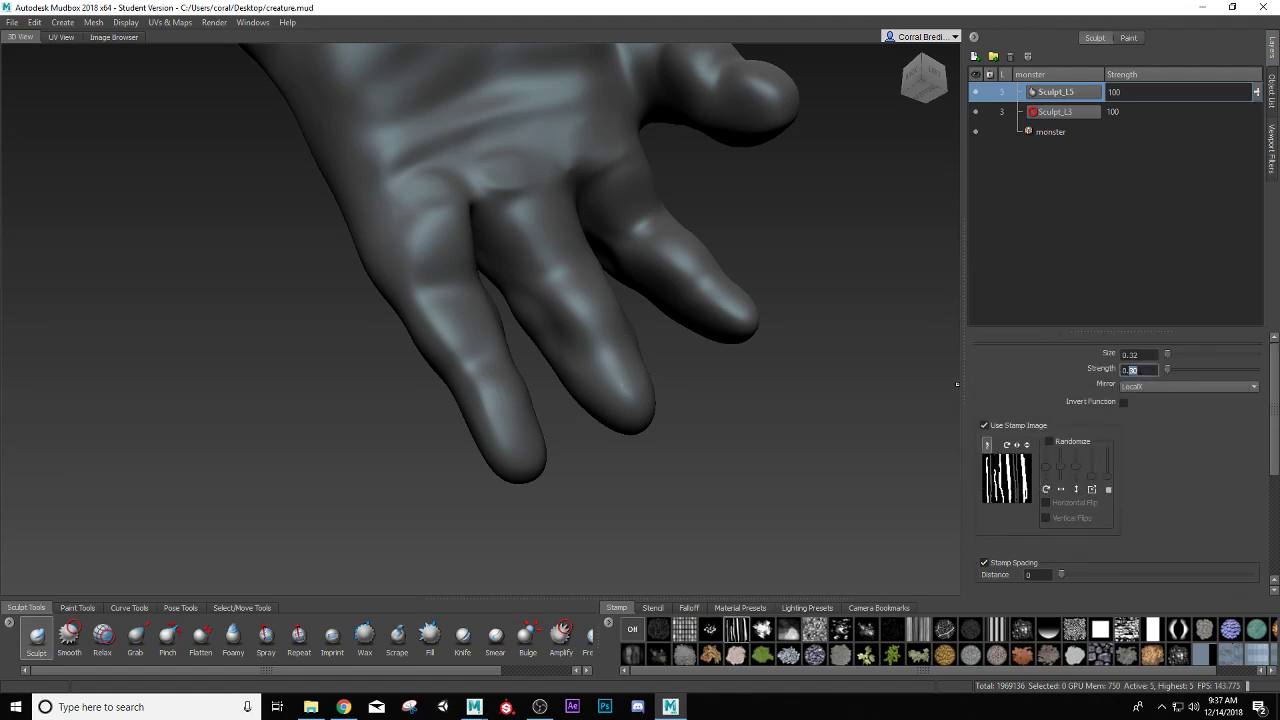
type("0.20")
left_click_drag(463, 281, 412, 305)
key("ctrl+z")
left_click_drag(506, 360, 464, 395)
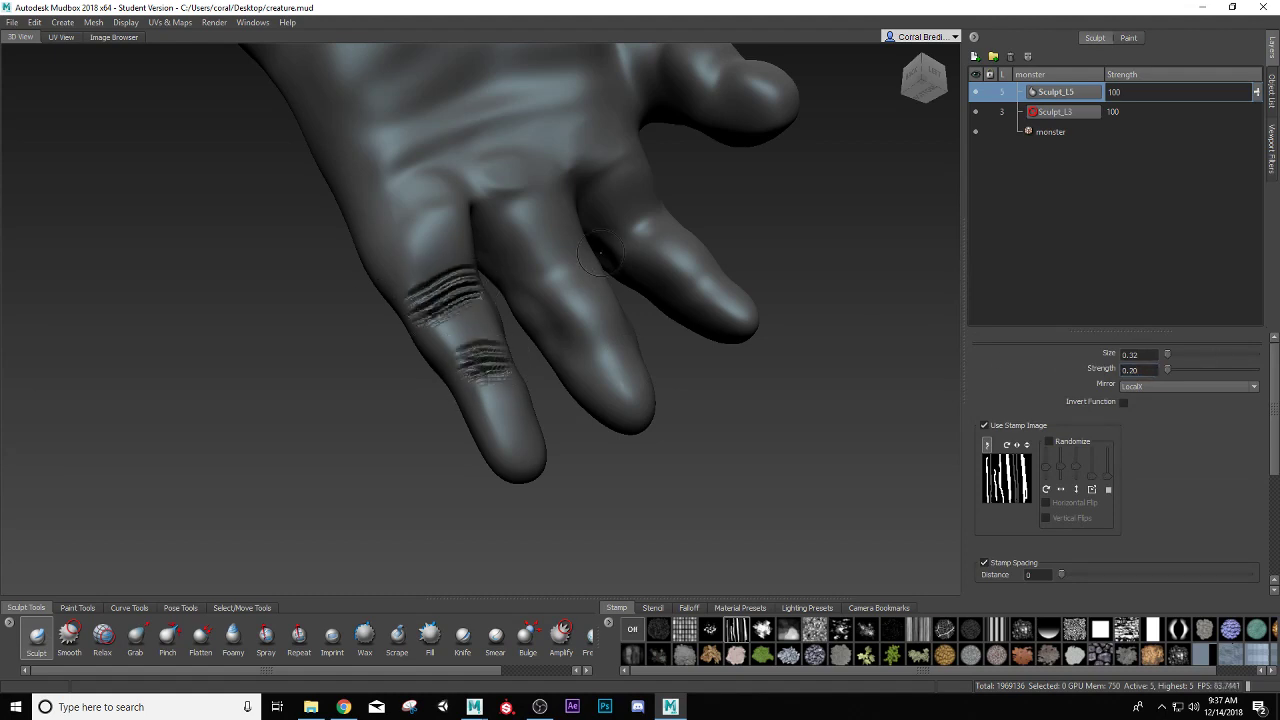
Stamp the same creases across both joints of the middle finger and the finger nearest the thumb.
left_click_drag(600, 255, 547, 281)
left_click_drag(634, 330, 591, 366)
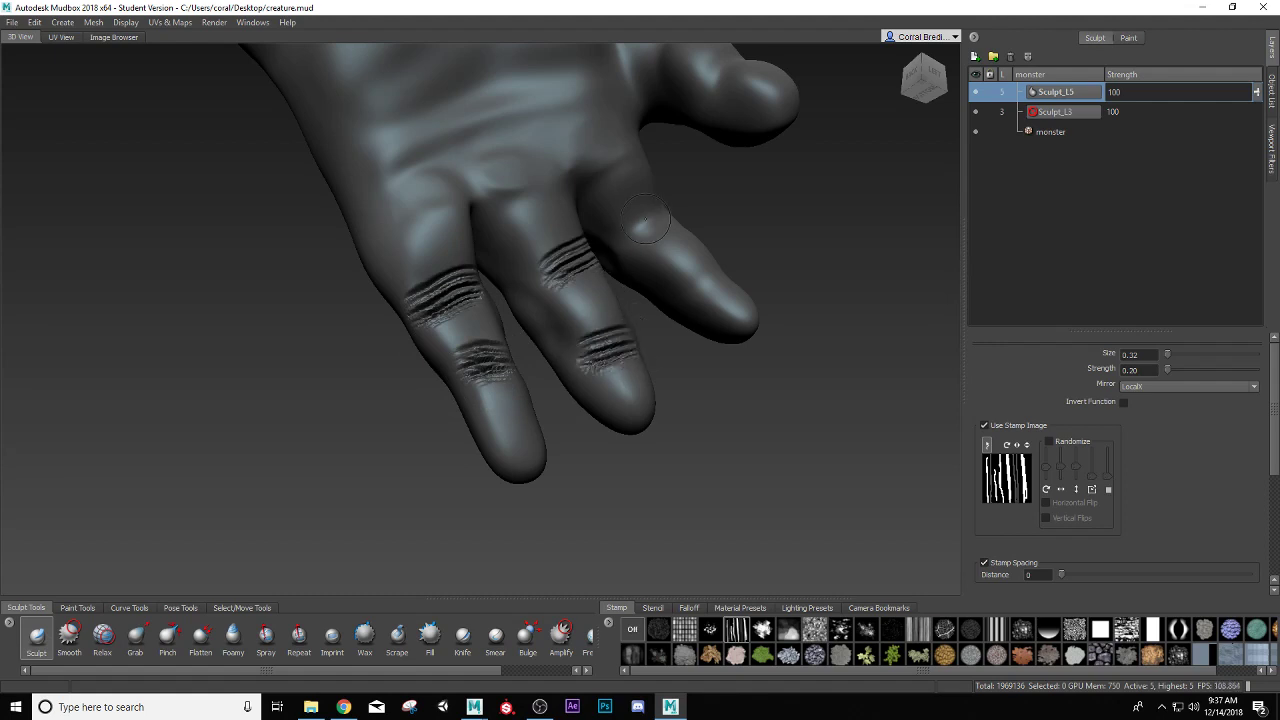
left_click_drag(657, 206, 630, 228)
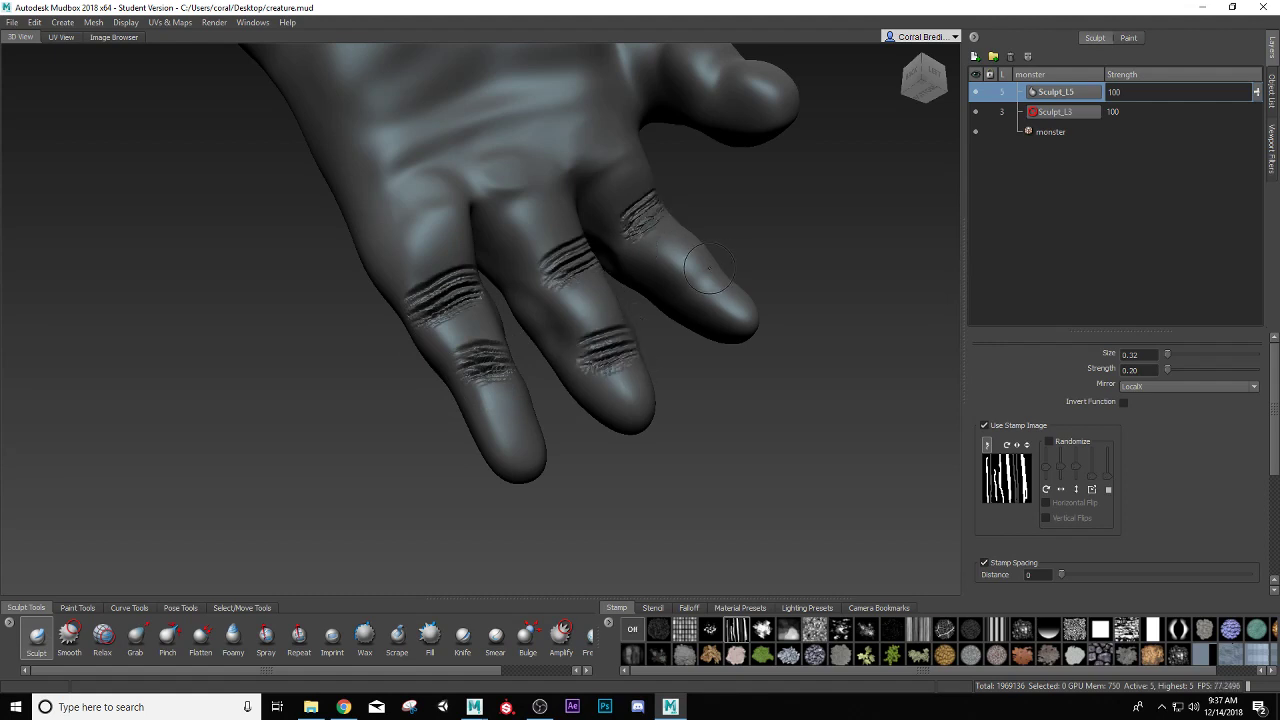
mouse_move(709, 268)
left_mouse_down()
mouse_move(691, 284)
mouse_move(540, 252)
mouse_move(496, 282)
mouse_move(509, 264)
left_mouse_up()
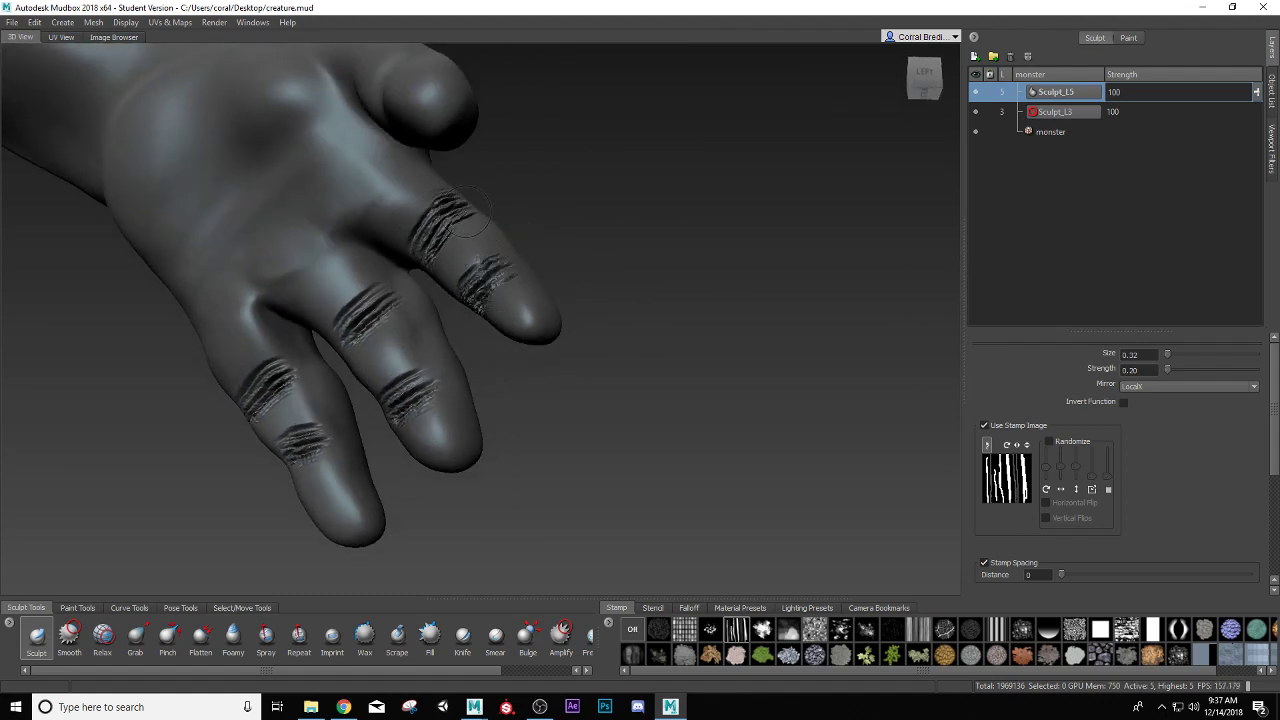
Stamp creases across the base and the upper joint of the thumb.
mouse_move(440, 215)
left_mouse_down("alt")
mouse_move(615, 224)
mouse_move(636, 182)
left_mouse_up("alt")
left_click_drag(735, 208, 713, 148)
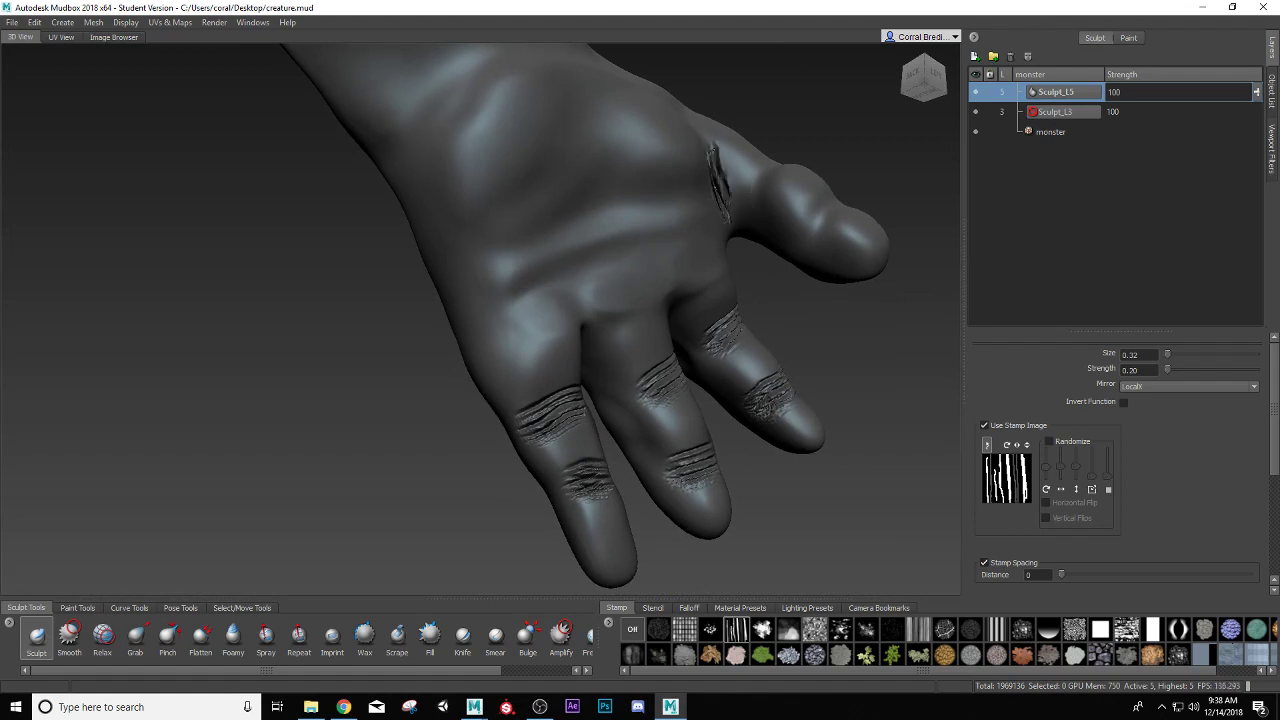
left_click_drag(755, 185, 827, 225, "alt")
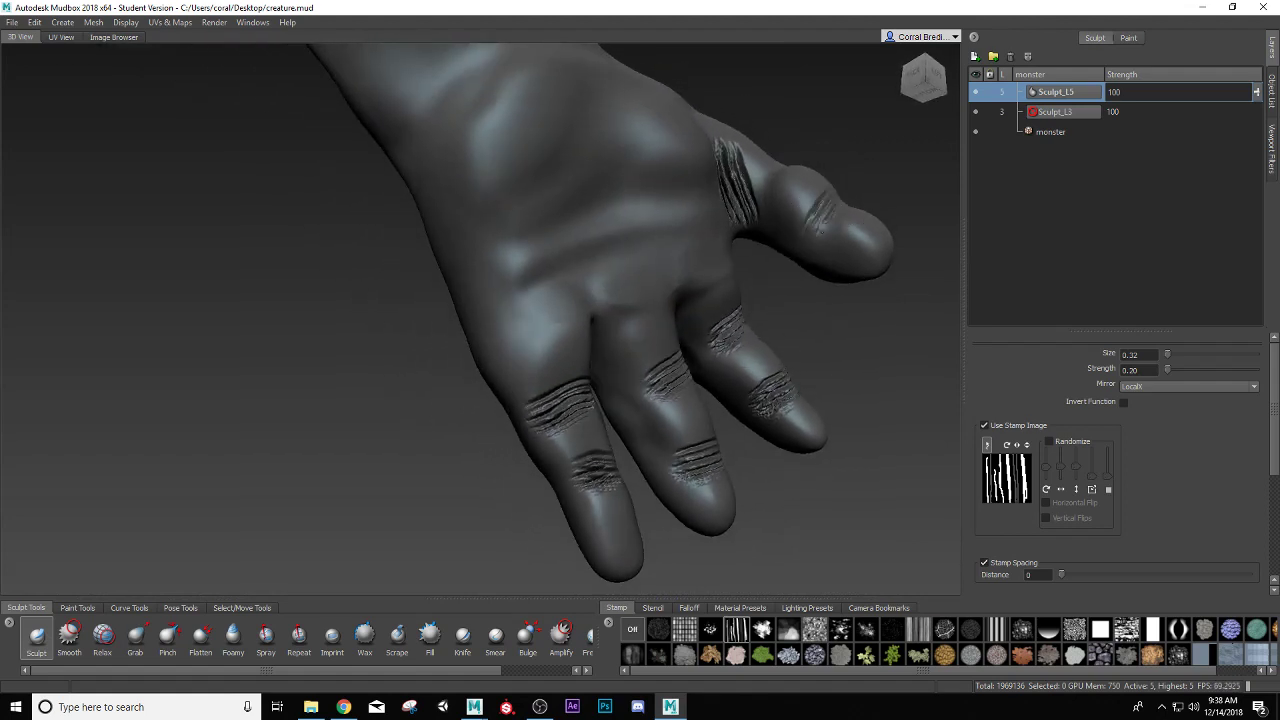
mouse_move(746, 277)
left_mouse_down("alt")
mouse_move(728, 270)
mouse_move(749, 246)
mouse_move(730, 262)
left_mouse_up("alt")
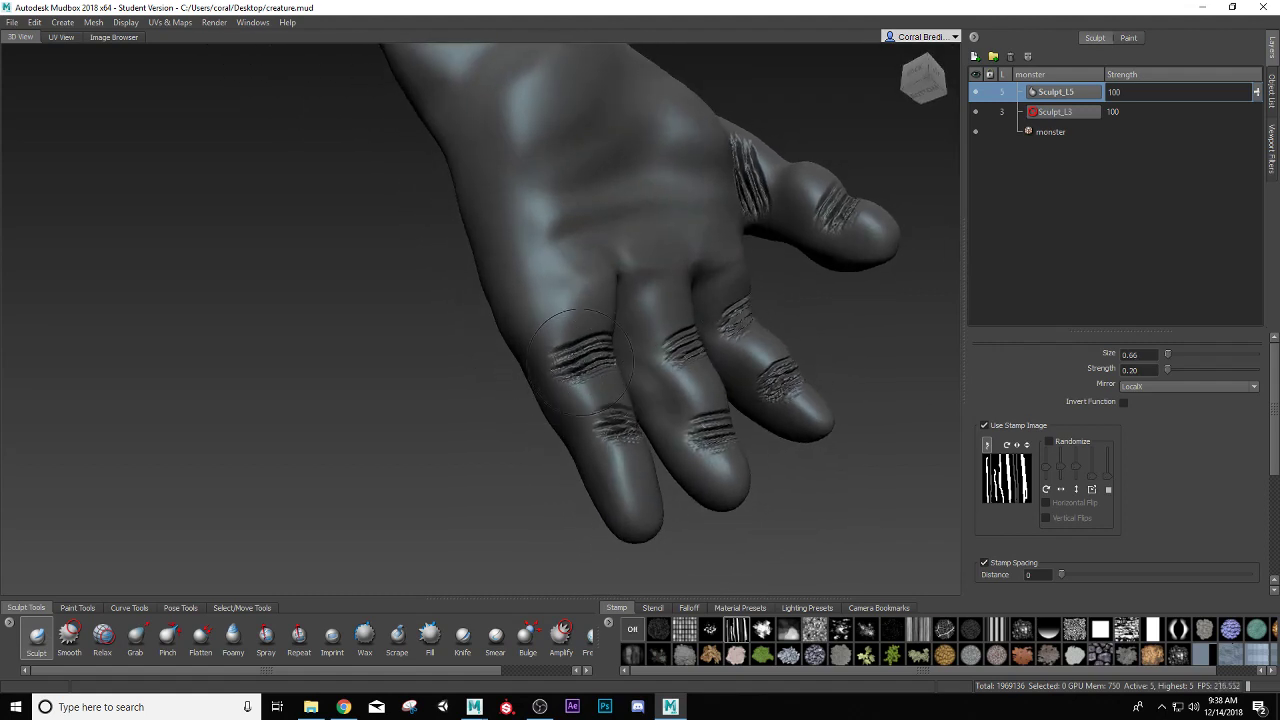
Enlarge the brush to size 0.66 and smooth the stamped creases on all three fingers into soft folds.
mouse_move(573, 366)
left_mouse_down("shift")
mouse_move(606, 349)
mouse_move(535, 335)
mouse_move(463, 380)
mouse_move(478, 370)
left_mouse_up("shift")
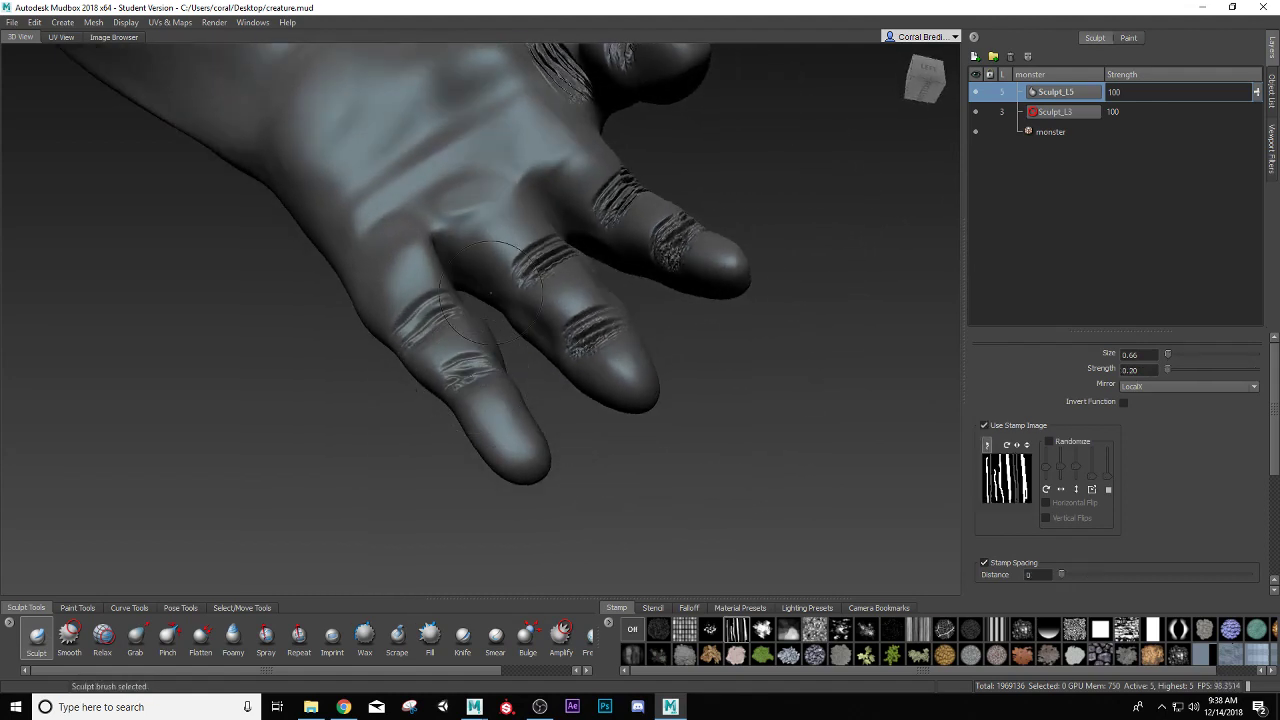
mouse_move(550, 250)
left_mouse_down("shift")
mouse_move(535, 268)
mouse_move(548, 260)
left_mouse_up("shift")
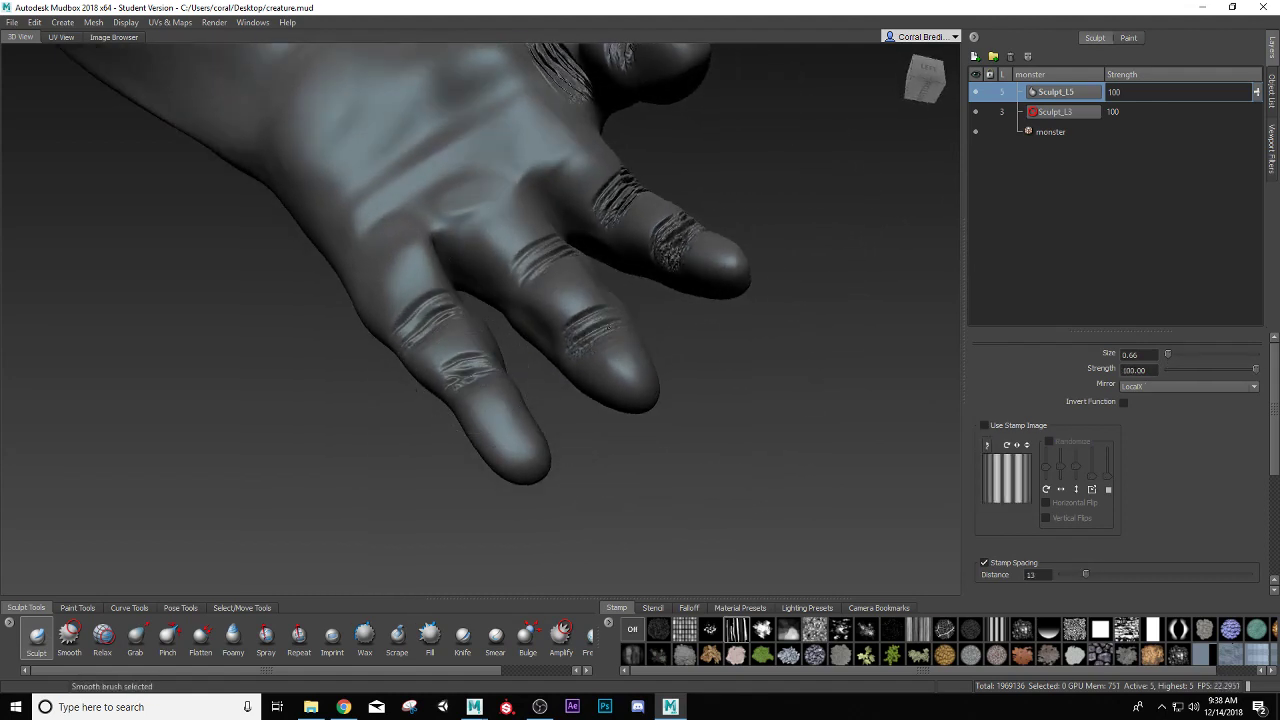
left_click_drag(600, 330, 437, 355, "alt")
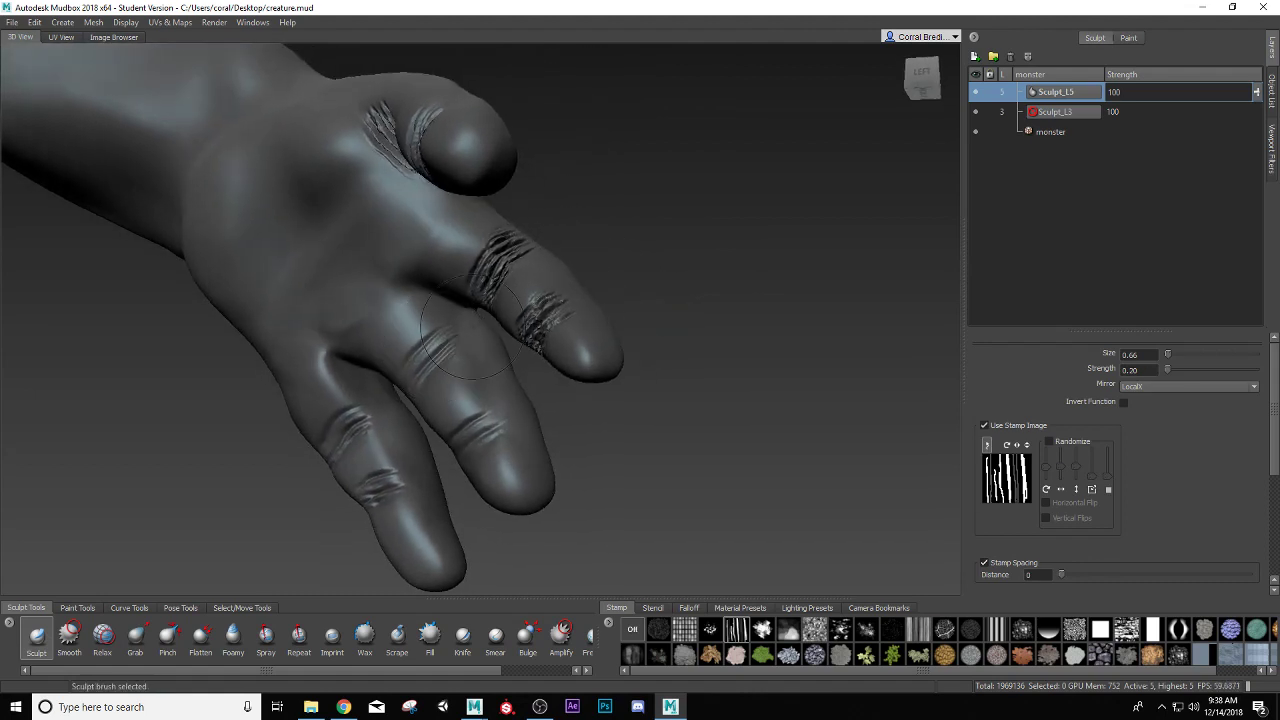
left_click_drag(492, 258, 518, 262, "shift")
mouse_move(572, 313)
left_mouse_down("shift")
mouse_move(567, 297)
mouse_move(722, 310)
mouse_move(752, 334)
left_mouse_up("shift")
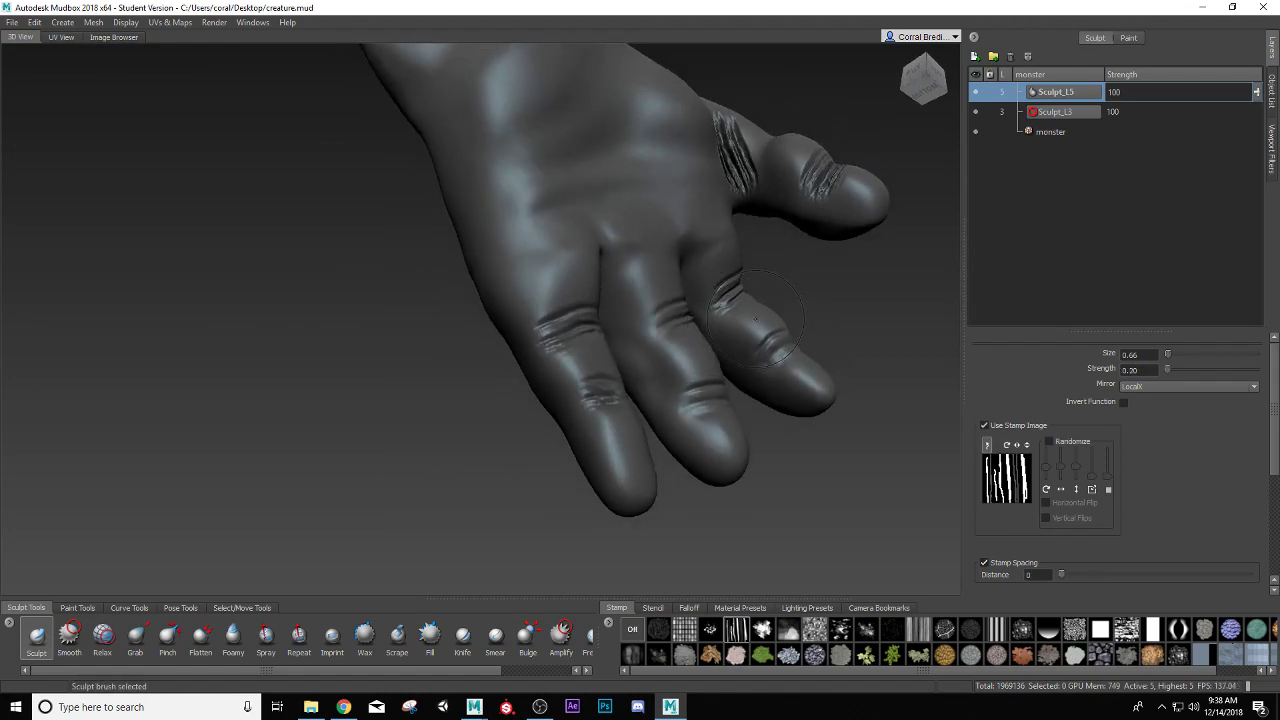
Smooth the creases at the thumb's joint and base.
middle_click_drag(768, 212, 749, 347, "alt")
key("shift")
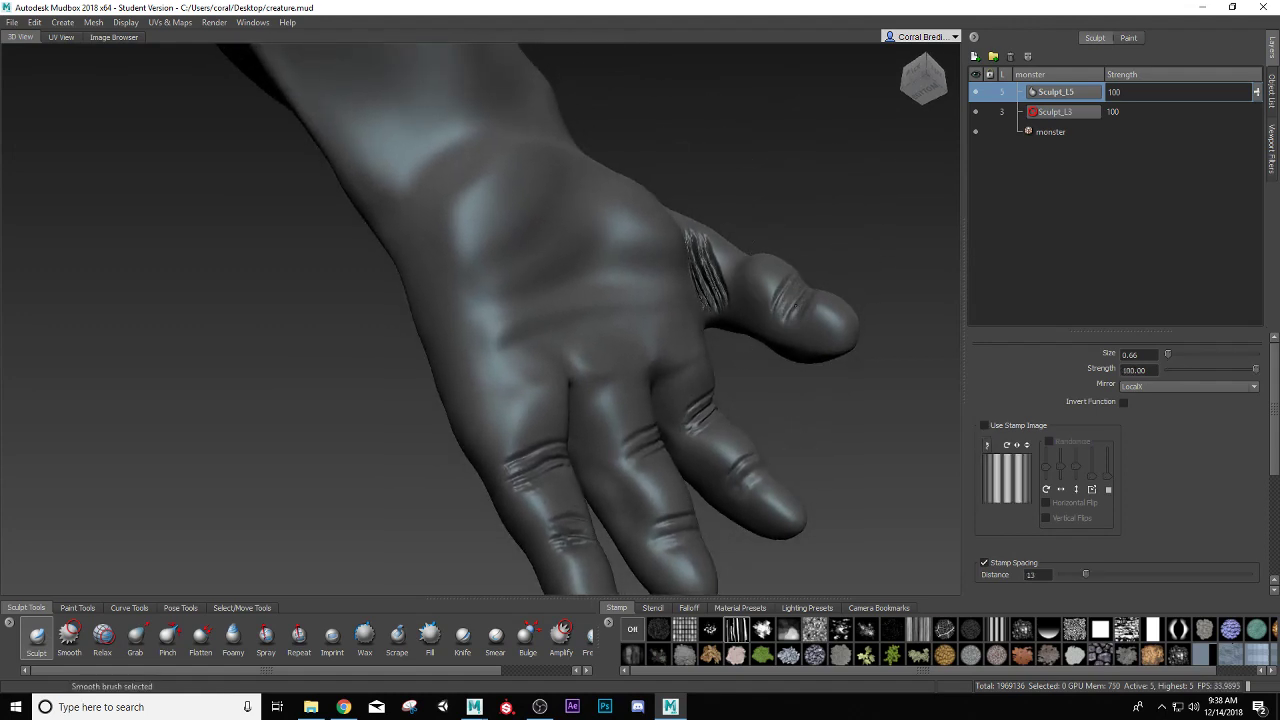
left_click_drag(795, 306, 784, 288, "shift")
mouse_move(694, 240)
left_mouse_down("shift")
mouse_move(712, 290)
mouse_move(704, 250)
left_mouse_up("shift")
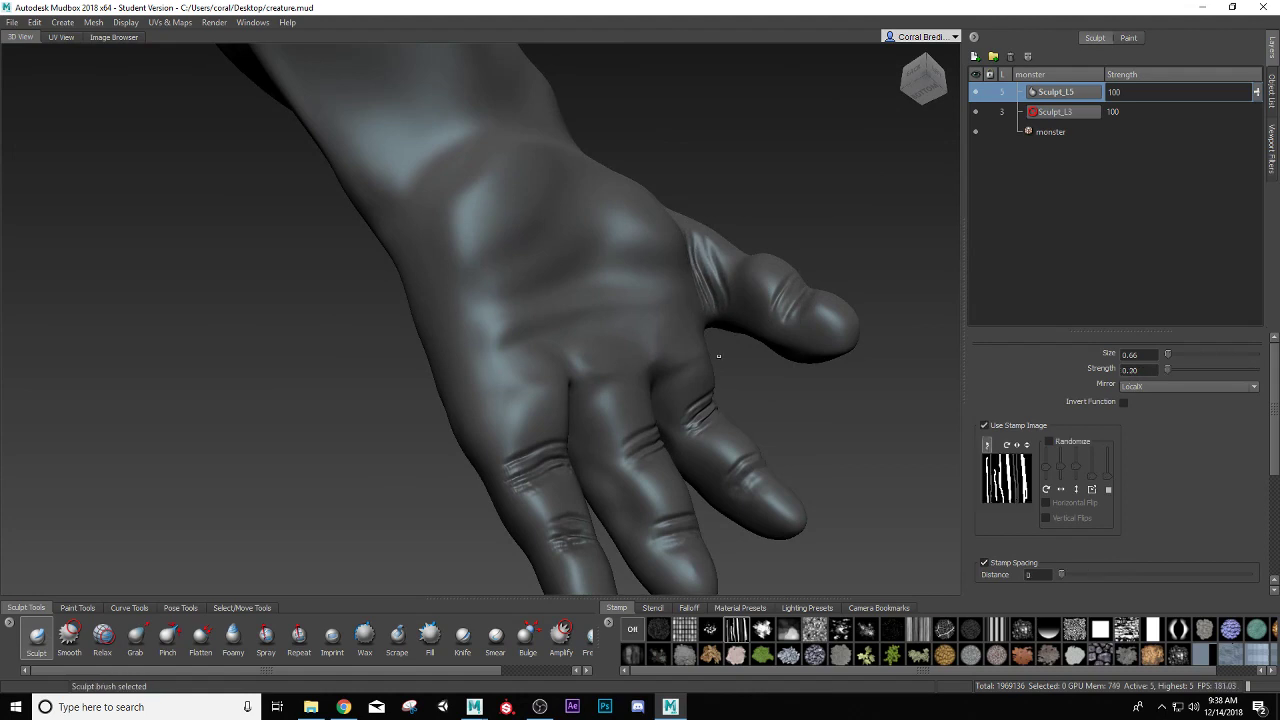
Try stamping creases across the palm, reducing the brush to size 0.47 and strength 0.10, and undo the test strokes.
mouse_move(718, 355)
left_mouse_down("alt")
mouse_move(585, 355)
mouse_move(560, 320)
mouse_move(662, 375)
mouse_move(646, 368)
left_mouse_up("alt")
scroll(630, 360, "up", 3)
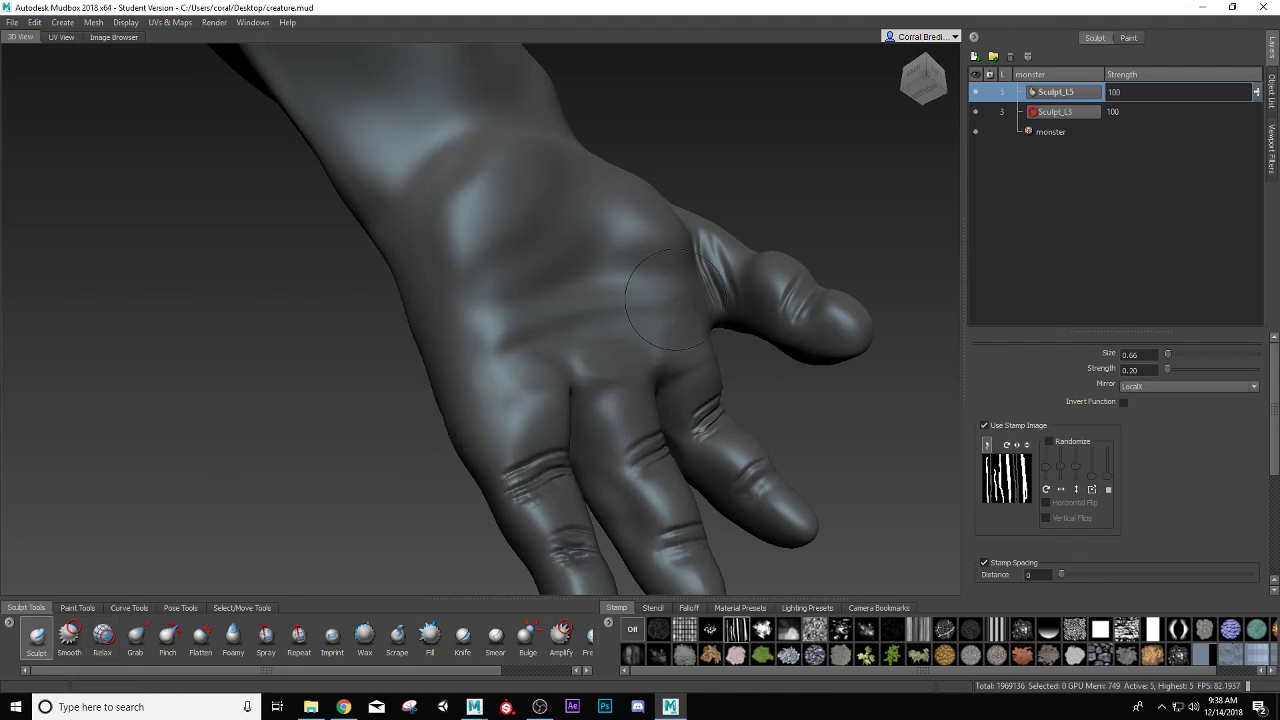
mouse_move(686, 287)
left_mouse_down()
mouse_move(505, 345)
mouse_move(489, 363)
mouse_move(553, 321)
left_mouse_up()
key("ctrl+z")
key("b")
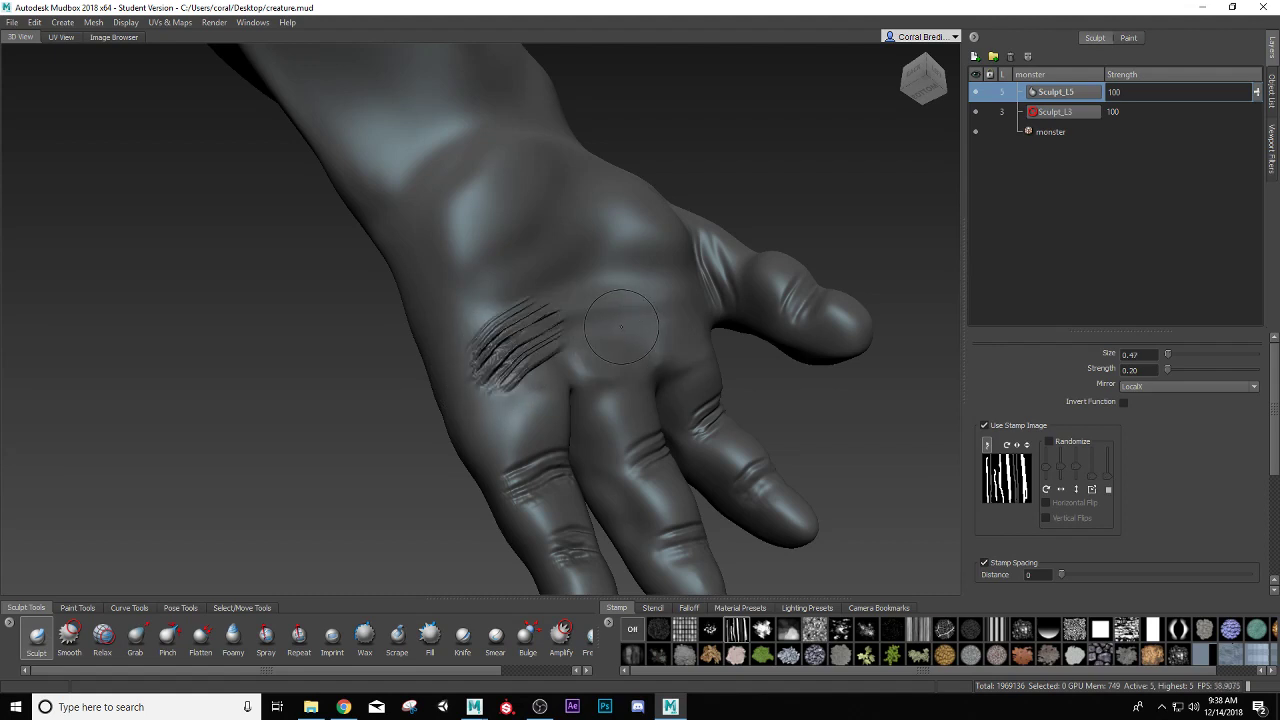
key("ctrl+z")
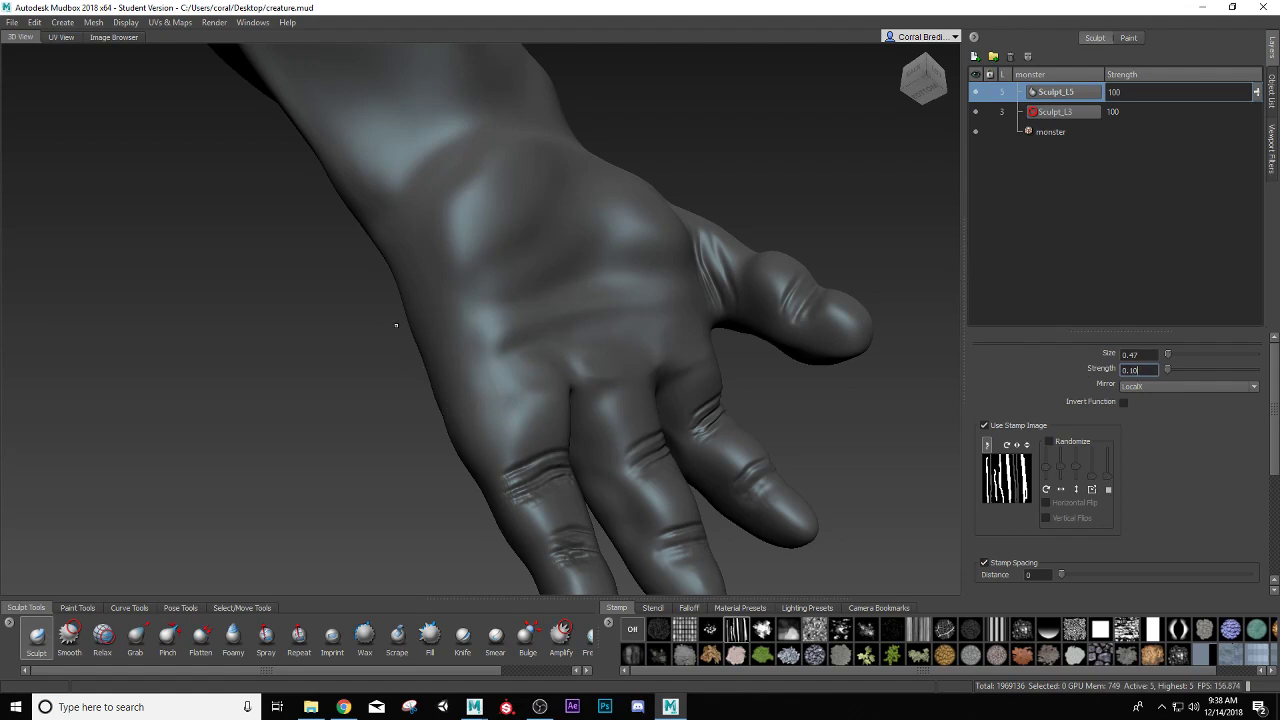
left_click_drag(586, 308, 468, 372)
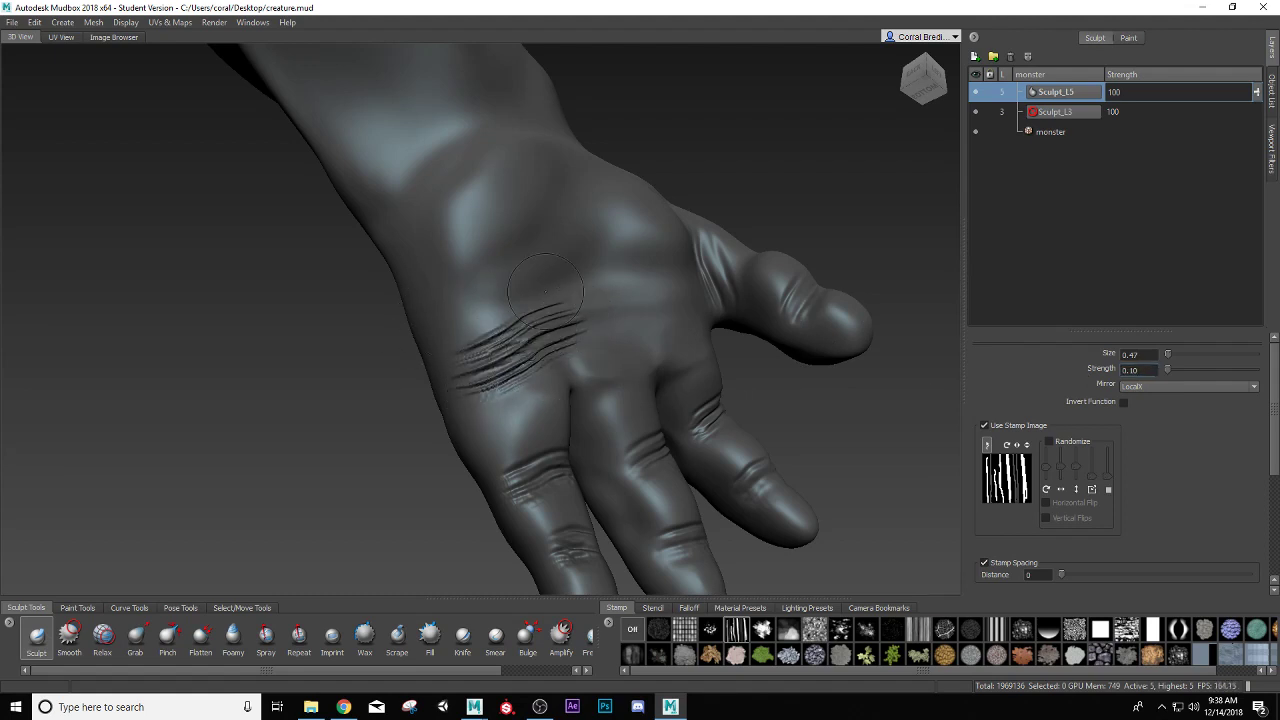
key("ctrl+z")
left_click_drag(562, 310, 490, 362)
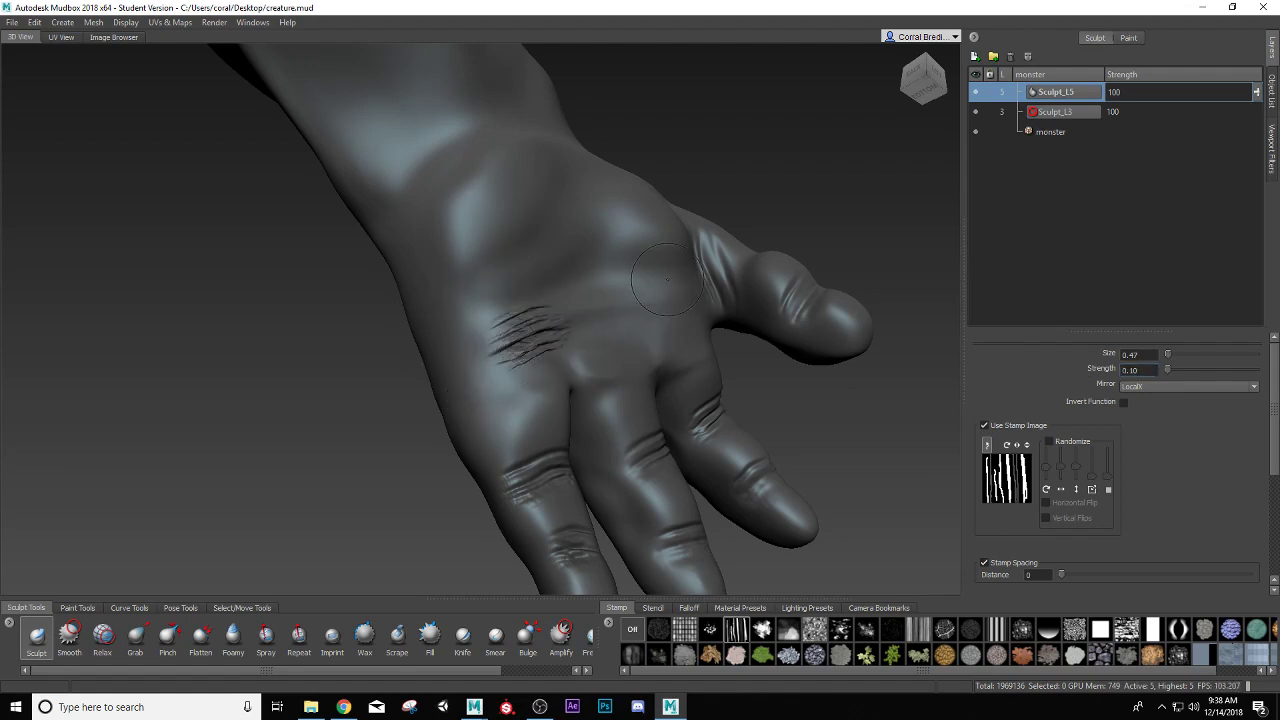
left_click_drag(579, 266, 483, 347)
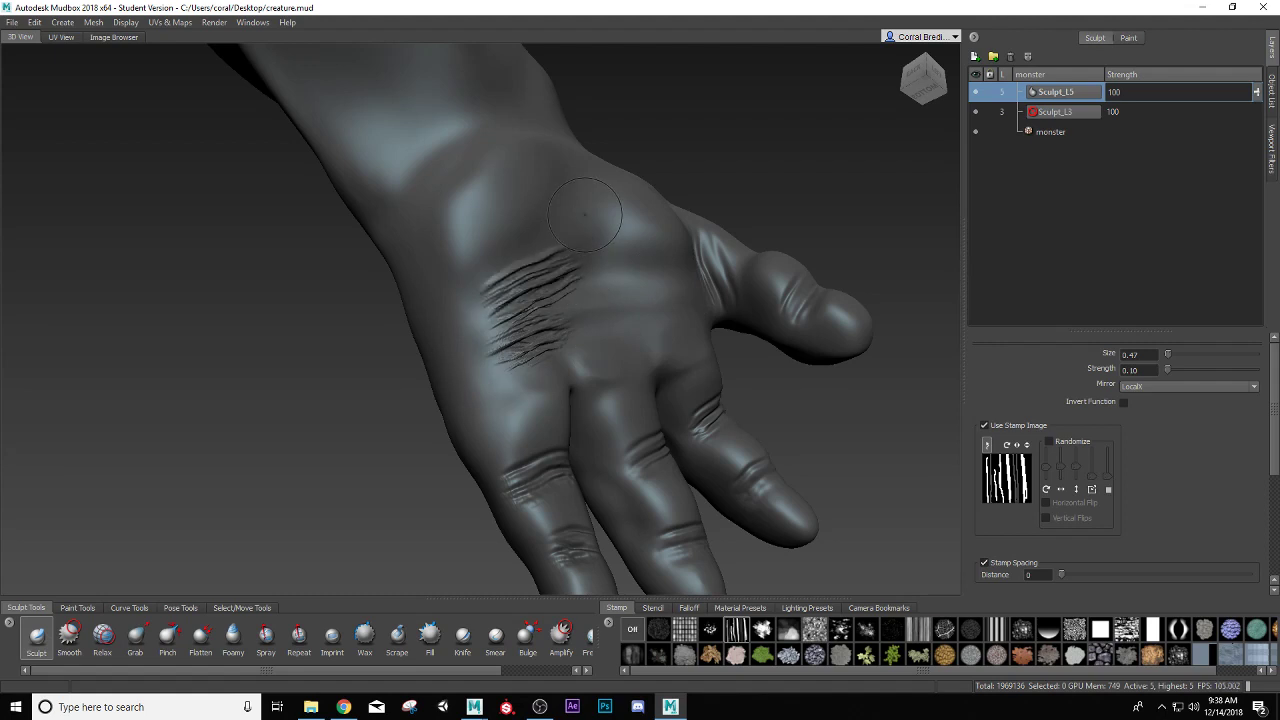
left_click_drag(595, 205, 557, 132)
mouse_move(515, 219)
left_mouse_down("alt")
mouse_move(500, 257)
mouse_move(497, 221)
left_mouse_up("alt")
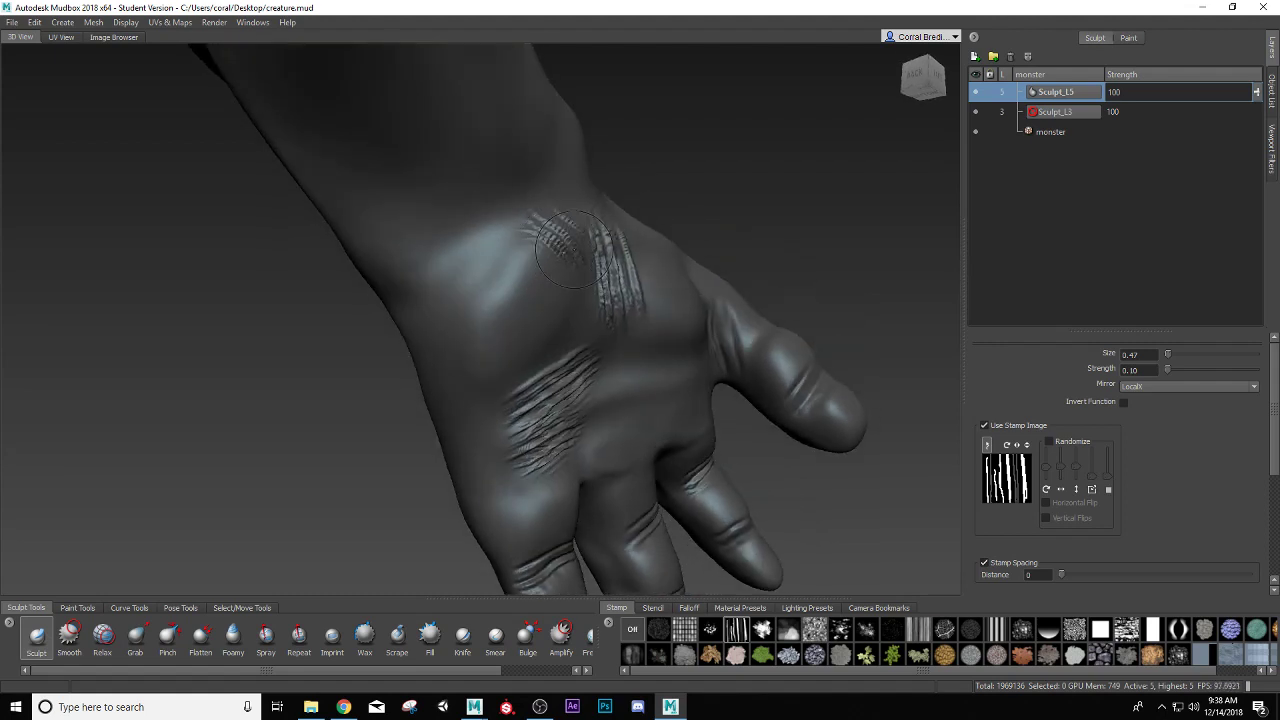
key("ctrl+z")
key("ctrl+z")
key("ctrl+z")
key("ctrl+z")
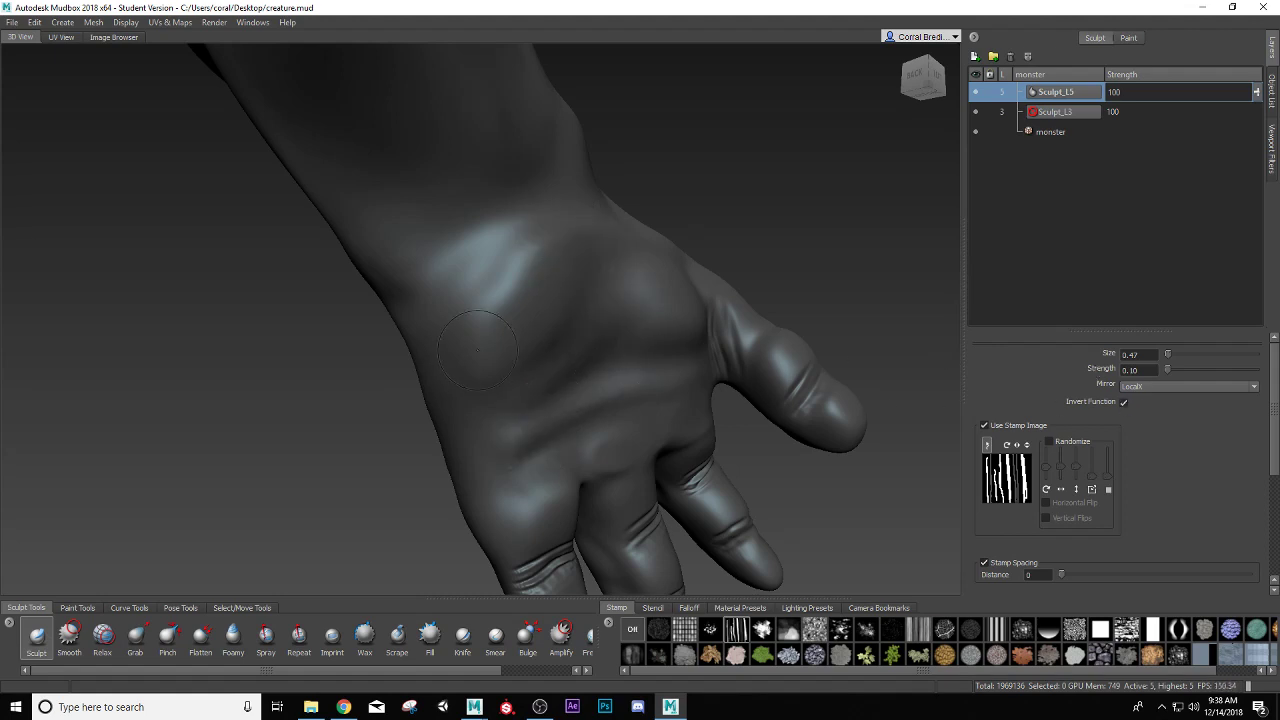
Turn on Invert Function and stamp inverted creases across the palm's outer side and around the wrist.
left_click_drag(540, 428, 485, 490)
mouse_move(505, 355)
left_mouse_down()
mouse_move(480, 394)
mouse_move(565, 350)
mouse_move(562, 312)
left_mouse_up()
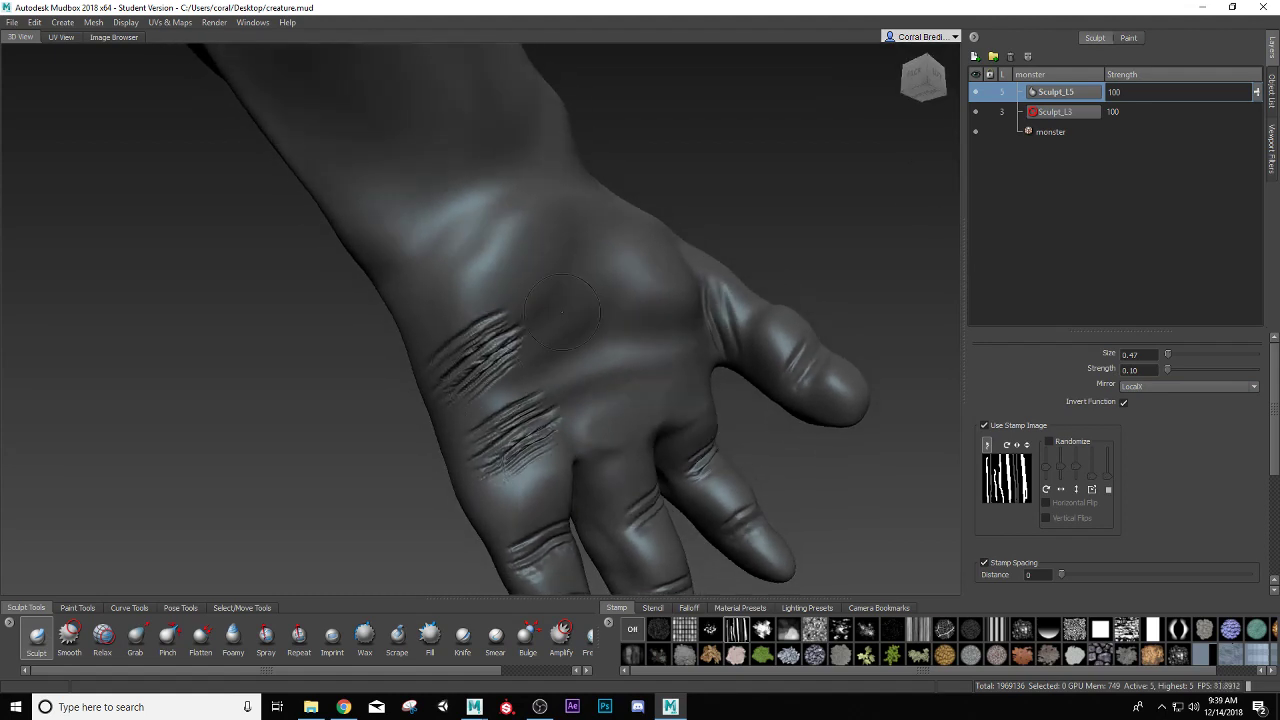
mouse_move(588, 220)
left_mouse_down()
mouse_move(546, 147)
mouse_move(594, 222)
left_mouse_up()
left_click_drag(477, 221, 510, 255, "alt")
left_click_drag(492, 305, 443, 241)
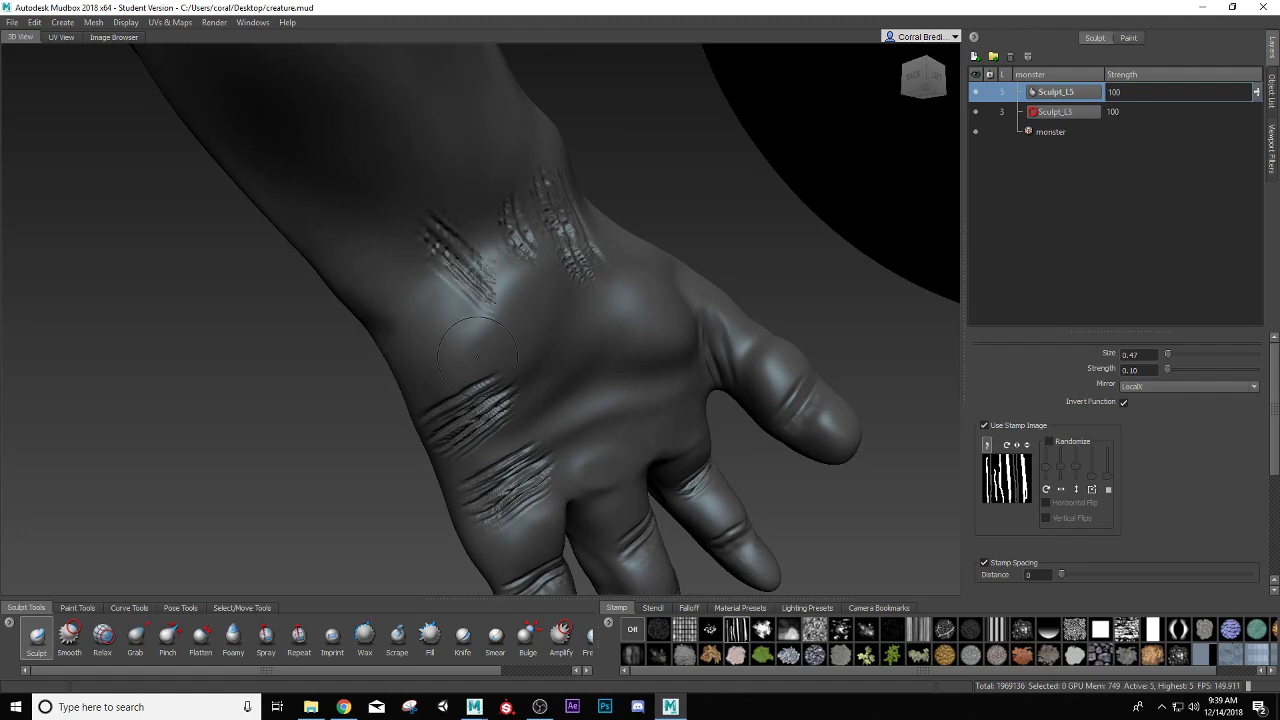
mouse_move(477, 356)
left_mouse_down("alt")
mouse_move(620, 340)
mouse_move(534, 302)
mouse_move(517, 181)
mouse_move(505, 250)
left_mouse_up("alt")
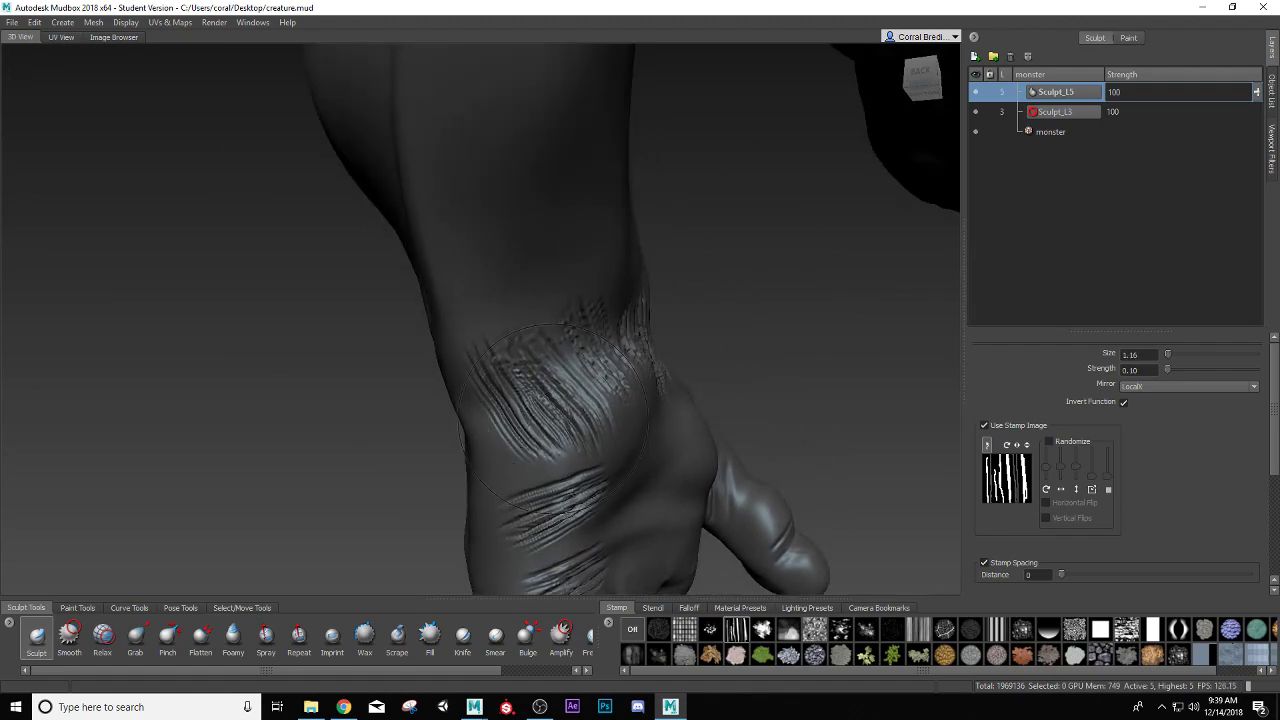
Enlarge the brush and smooth the stamped creases on the wrist and palm into soft wrinkles.
mouse_move(555, 418)
left_mouse_down("shift")
mouse_move(530, 365)
mouse_move(510, 375)
left_mouse_up("shift")
mouse_move(575, 330)
left_mouse_down("shift")
mouse_move(612, 384)
mouse_move(612, 370)
mouse_move(364, 242)
mouse_move(352, 290)
mouse_move(362, 325)
mouse_move(468, 316)
mouse_move(462, 362)
mouse_move(466, 348)
mouse_move(534, 391)
mouse_move(555, 462)
mouse_move(545, 378)
mouse_move(570, 353)
mouse_move(590, 400)
left_mouse_up("shift")
key("shift")
key("shift")
mouse_move(560, 275)
left_mouse_down()
mouse_move(600, 310)
mouse_move(607, 240)
left_mouse_up()
mouse_move(607, 240)
middle_mouse_down("alt")
mouse_move(651, 437)
mouse_move(549, 340)
mouse_move(550, 453)
middle_mouse_up("alt")
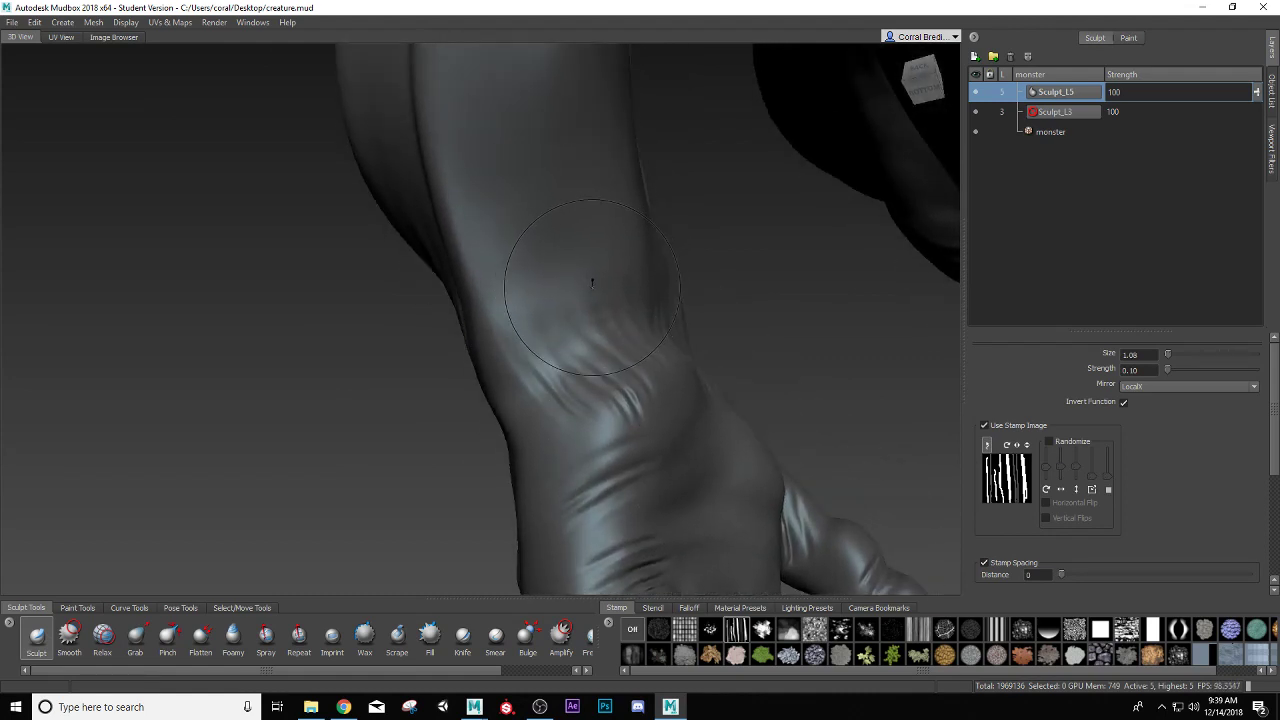
Set the brush size to 0.51, disable the stamp image, and choose the third falloff preset in the first row.
left_click_drag(592, 284, 549, 284)
left_click(985, 426)
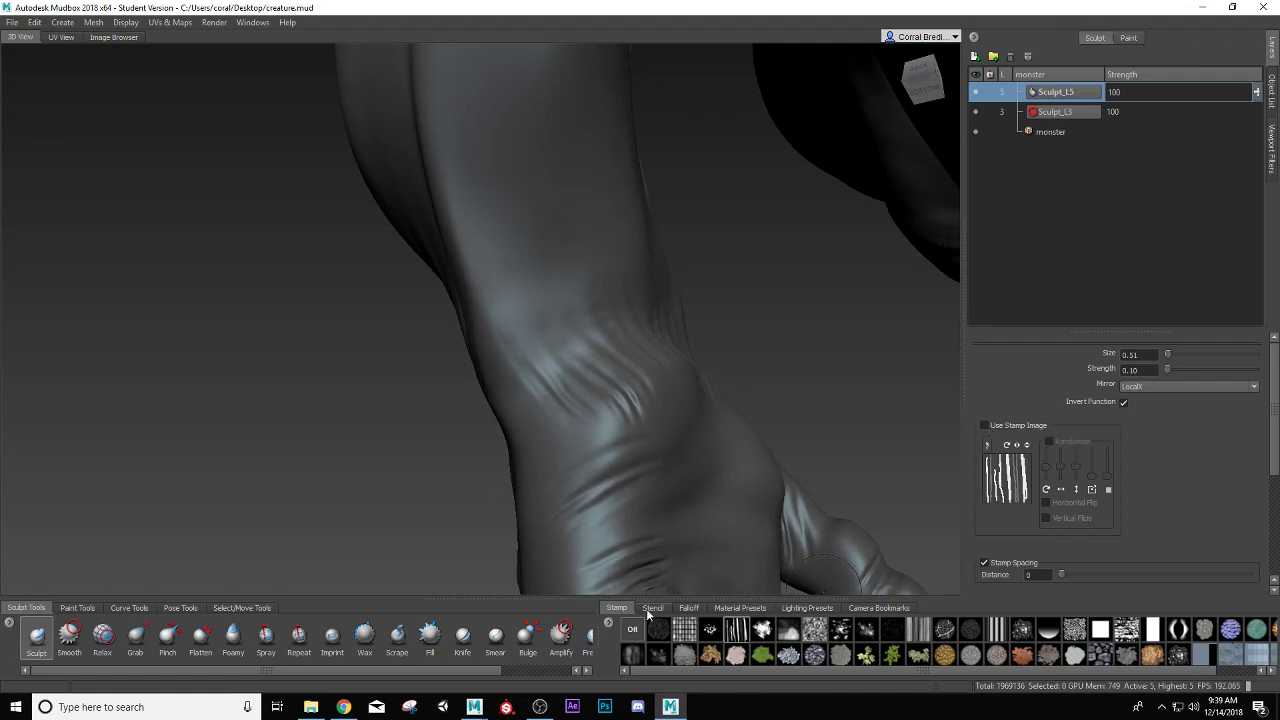
left_click(689, 608)
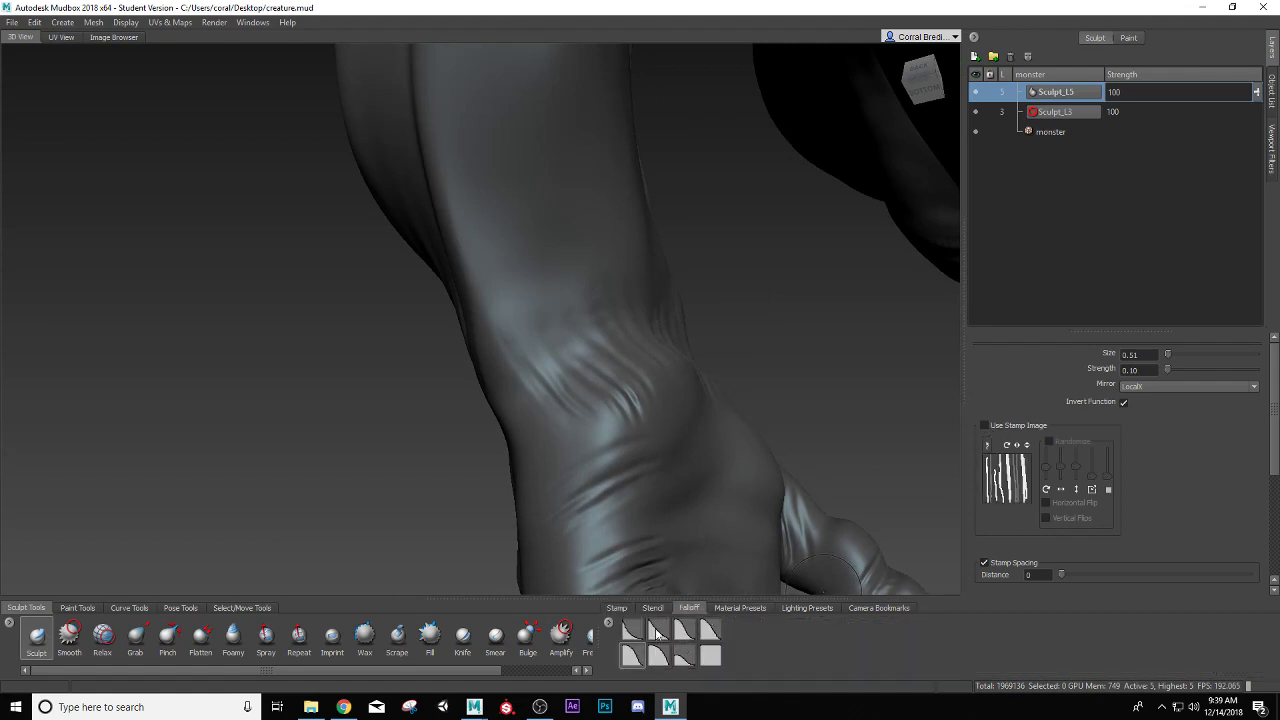
left_click(684, 634)
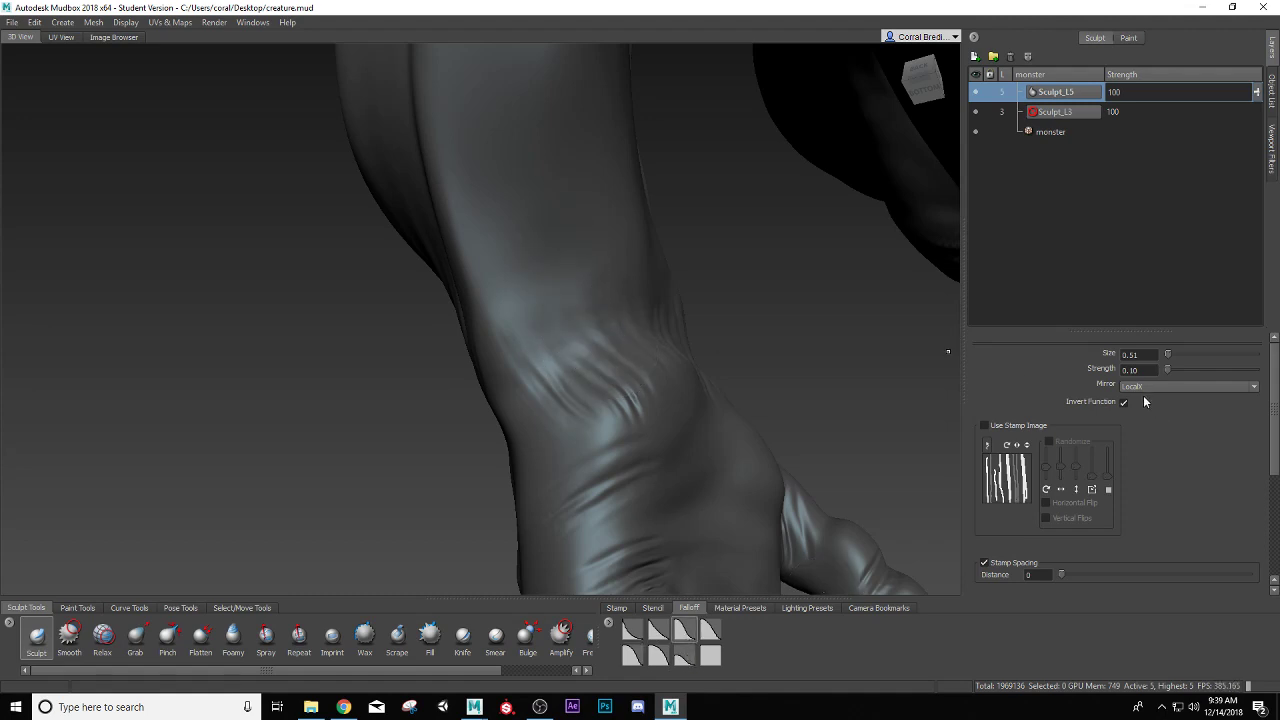
Turn off Invert Function and sculpt raised tendons running from the wrist wrinkles up the inner forearm.
left_click_drag(602, 393, 532, 130)
mouse_move(593, 323)
left_mouse_down("alt")
mouse_move(640, 342)
mouse_move(555, 186)
left_mouse_up("alt")
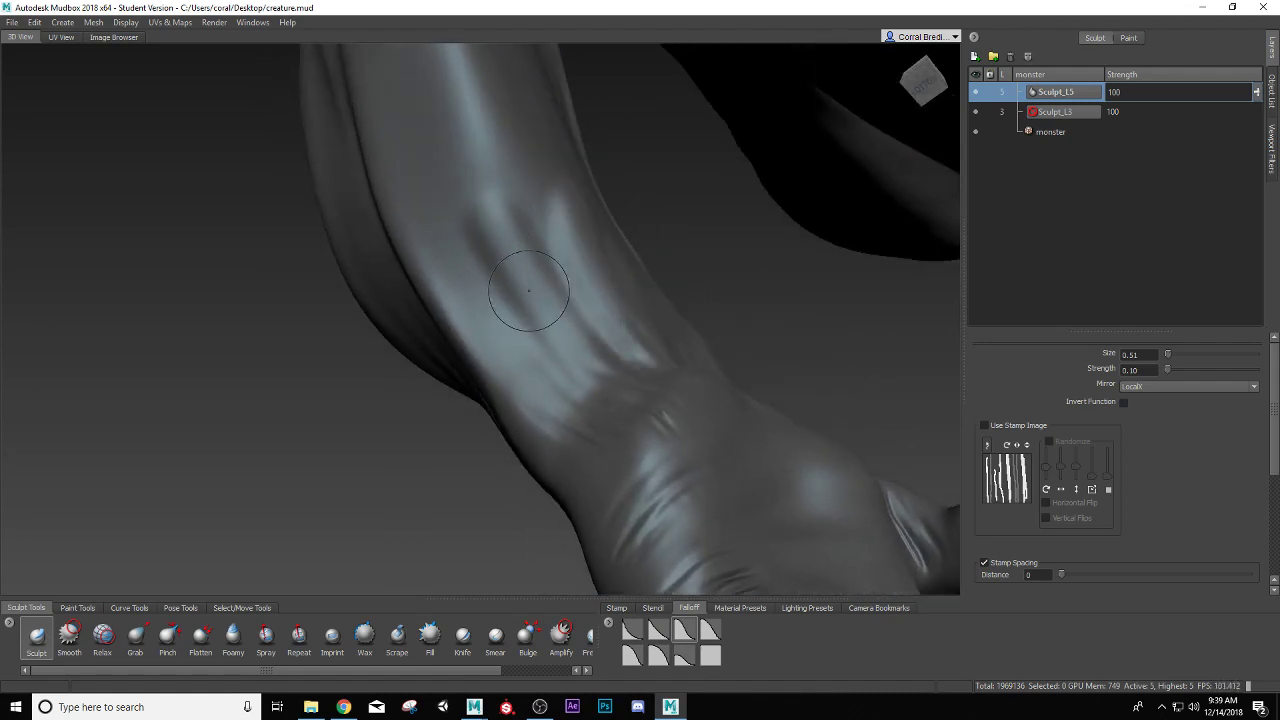
mouse_move(558, 357)
left_mouse_down("alt")
mouse_move(530, 340)
mouse_move(533, 306)
mouse_move(424, 216)
left_mouse_up("alt")
mouse_move(604, 350)
left_mouse_down("alt")
mouse_move(573, 348)
mouse_move(655, 515)
mouse_move(593, 491)
mouse_move(619, 361)
left_mouse_up("alt")
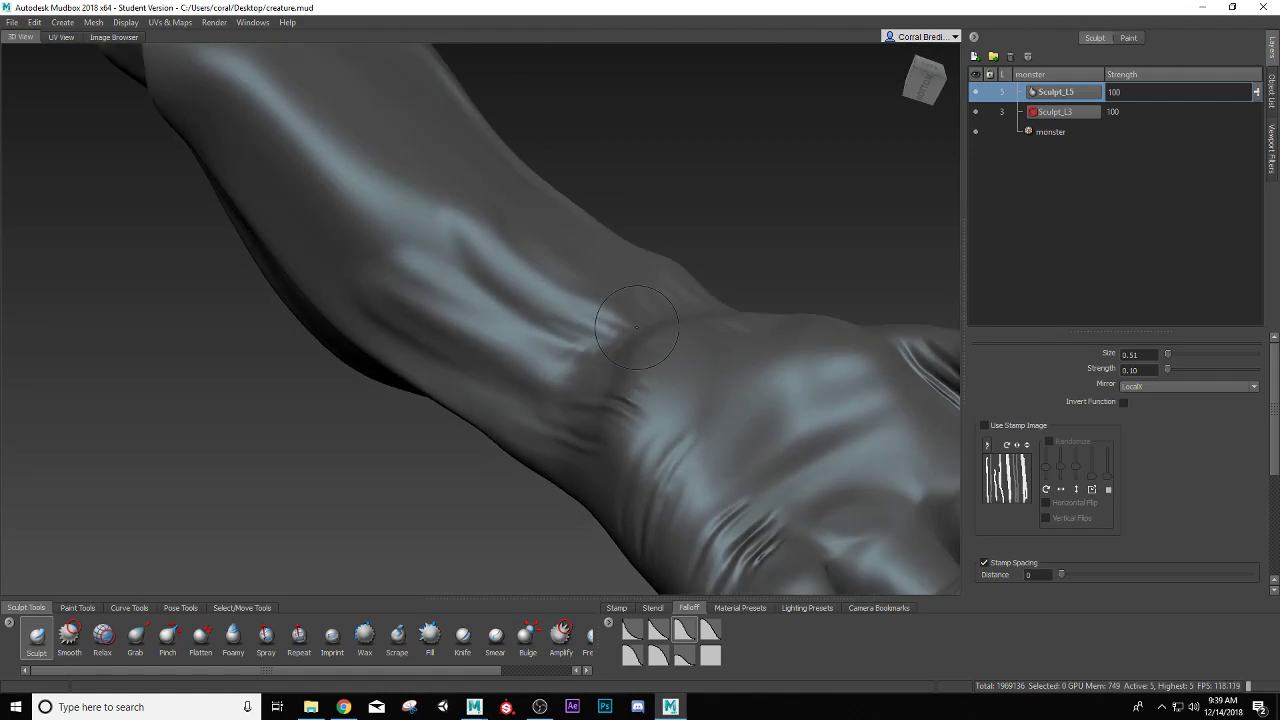
left_click_drag(544, 278, 452, 191)
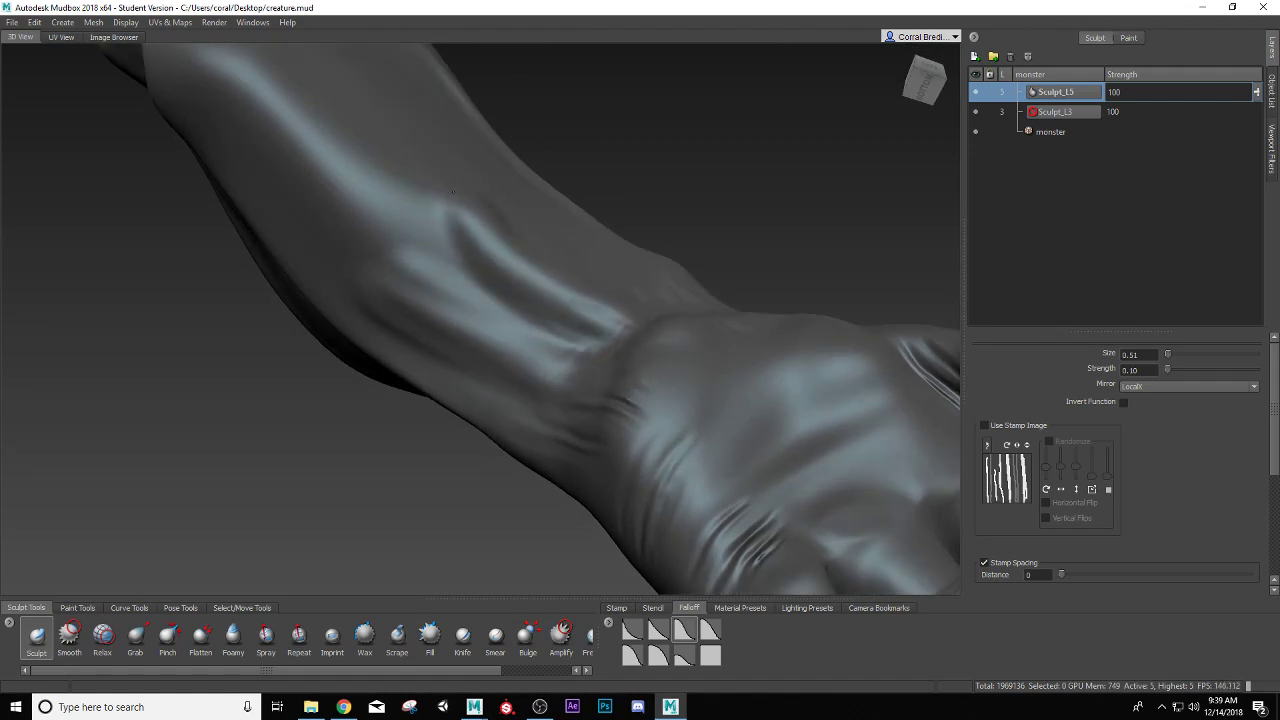
Soften the inner forearm tendons with the Smooth brush and refine their shape down to the wrist.
mouse_move(379, 232)
left_mouse_down("alt")
mouse_move(338, 205)
mouse_move(282, 222)
mouse_move(311, 274)
mouse_move(476, 358)
mouse_move(539, 346)
left_mouse_up("alt")
key("shift")
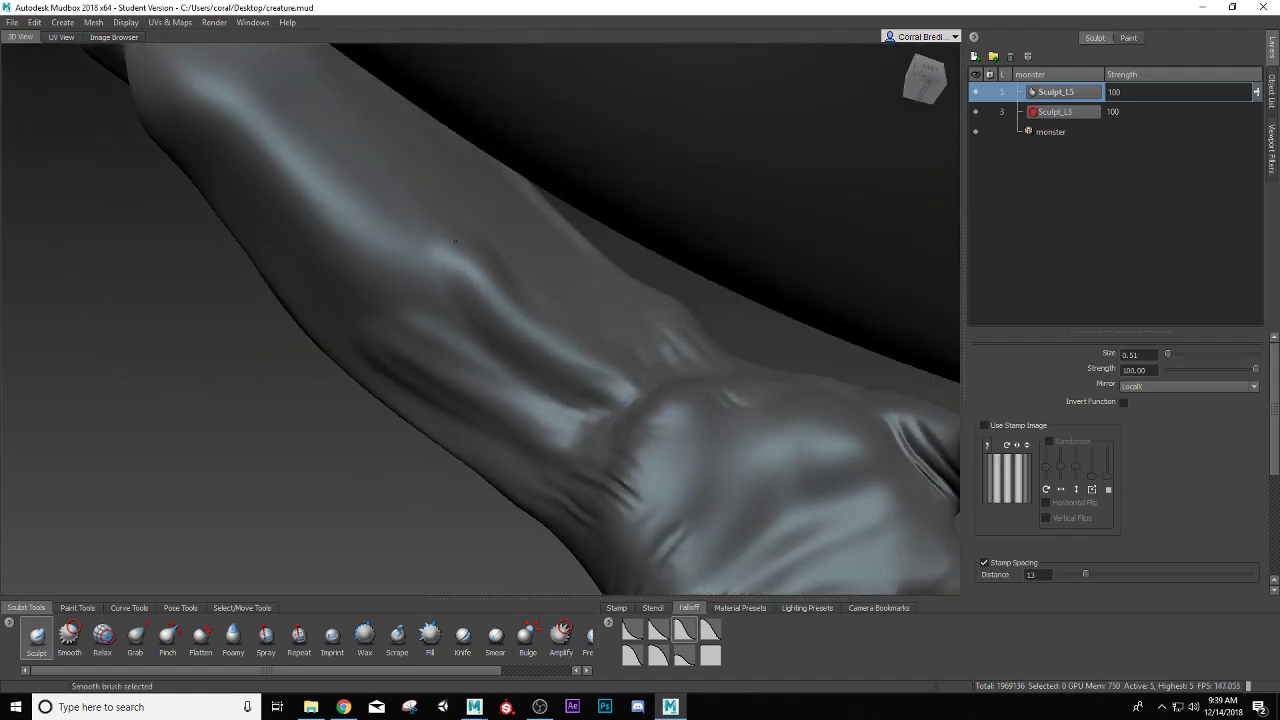
left_click_drag(456, 250, 461, 241, "alt")
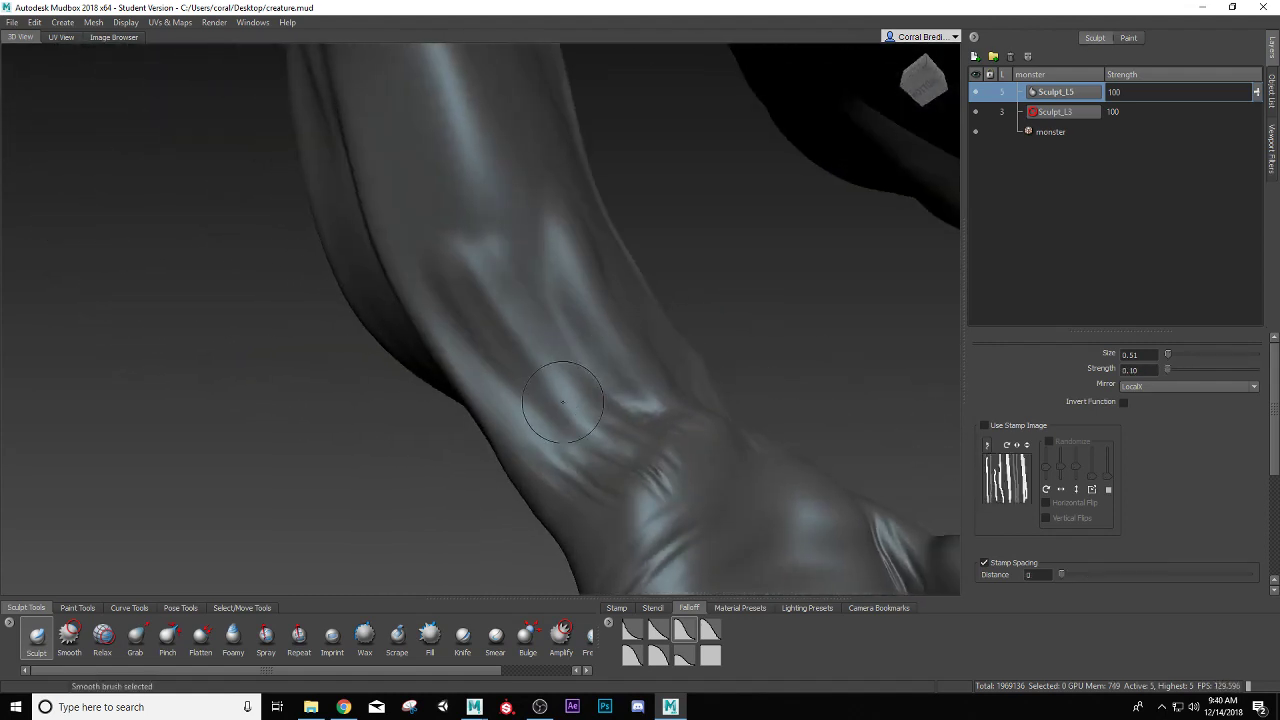
mouse_move(466, 293)
left_mouse_down("alt")
mouse_move(543, 251)
mouse_move(500, 286)
mouse_move(564, 413)
left_mouse_up("alt")
middle_click_drag(564, 413, 472, 232, "alt")
right_click_drag(472, 232, 484, 346, "alt")
mouse_move(484, 346)
left_mouse_down("alt")
mouse_move(320, 417)
mouse_move(359, 427)
mouse_move(335, 375)
left_mouse_up("alt")
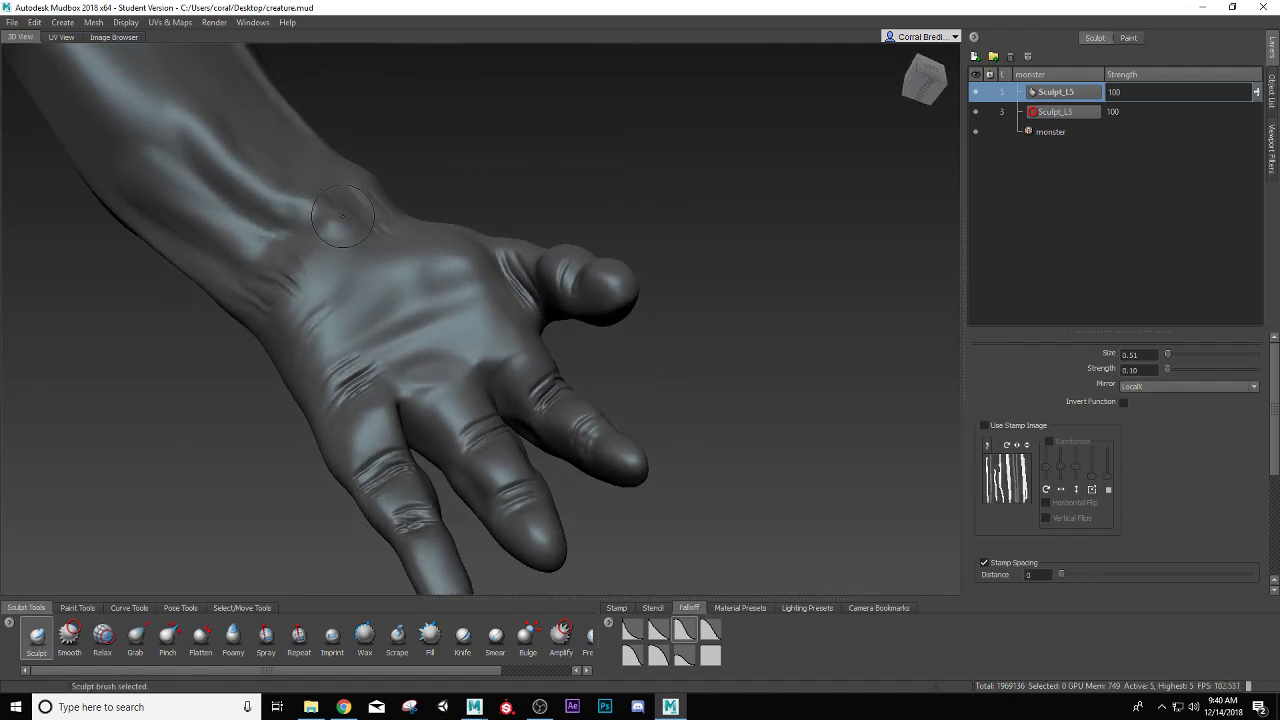
Blend the tendons into the wrist wrinkles and smooth their upper ends into the forearm.
left_click_drag(322, 210, 283, 252, "alt")
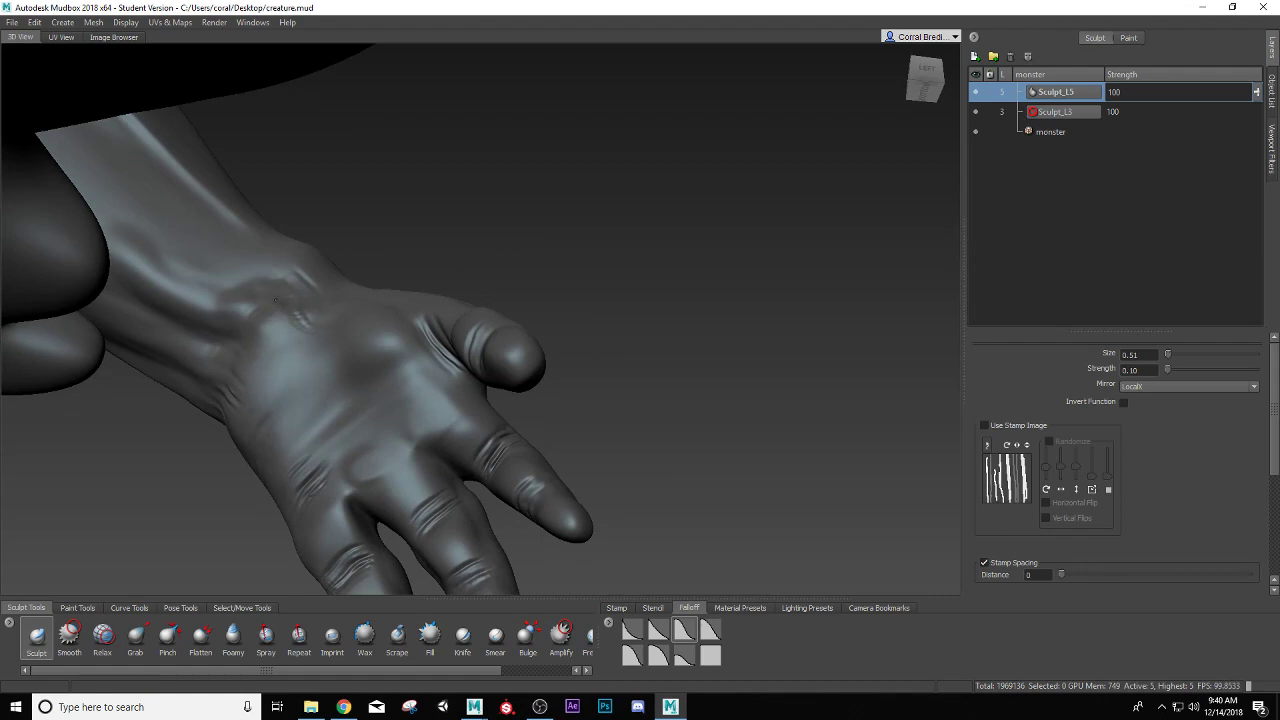
left_click_drag(307, 327, 452, 330, "alt")
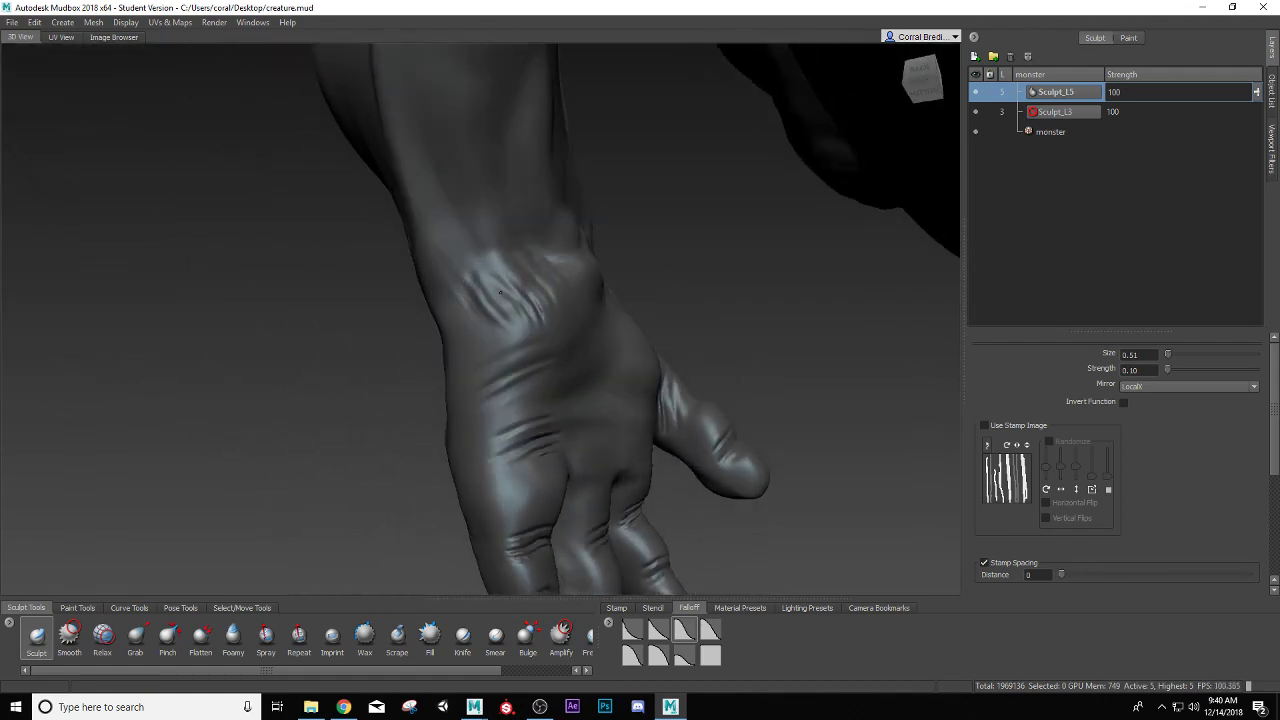
mouse_move(471, 273)
left_mouse_down()
mouse_move(455, 285)
mouse_move(467, 350)
left_mouse_up()
mouse_move(561, 375)
left_mouse_down("alt")
mouse_move(497, 376)
mouse_move(444, 354)
mouse_move(431, 330)
left_mouse_up("alt")
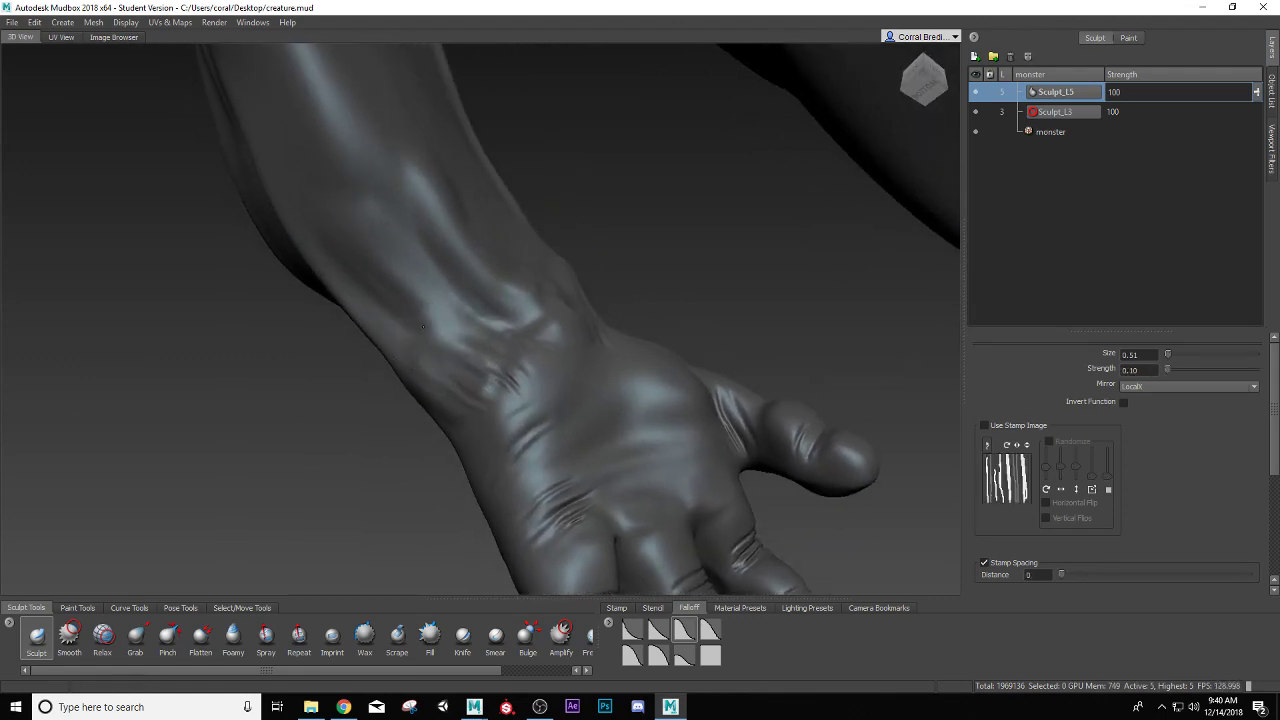
middle_click_drag(438, 303, 560, 450, "alt")
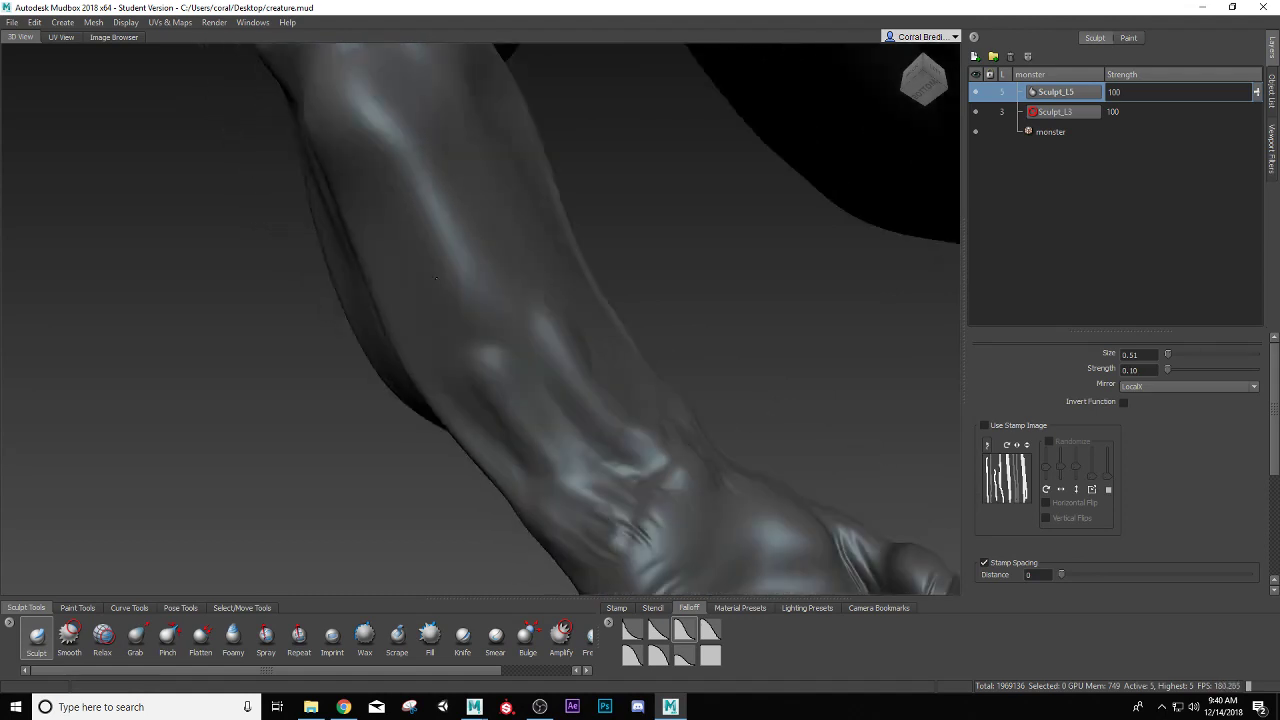
mouse_move(560, 450)
left_mouse_down("alt")
mouse_move(570, 435)
mouse_move(535, 345)
left_mouse_up("alt")
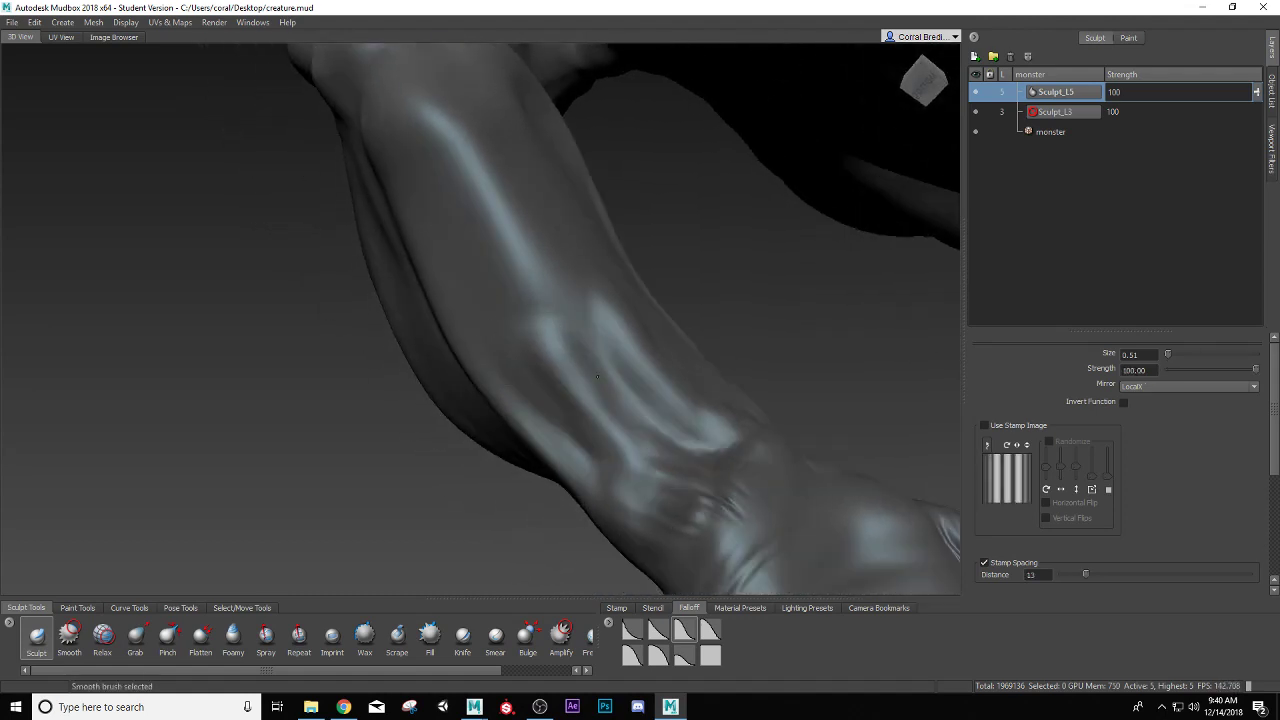
left_click_drag(594, 294, 614, 338, "shift")
mouse_move(634, 388)
middle_mouse_down("alt")
mouse_move(464, 222)
mouse_move(372, 170)
middle_mouse_up("alt")
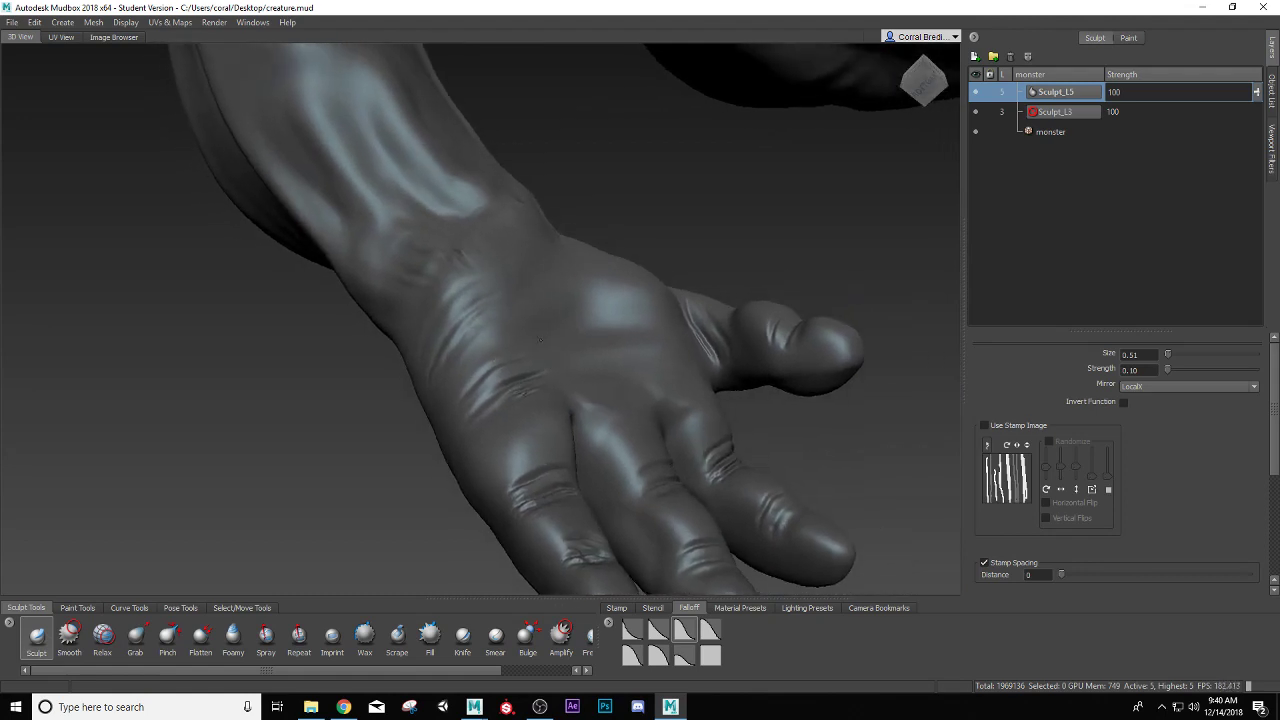
Sculpt and smooth a tendon ridge from the side of the wrist up along the forearm.
mouse_move(372, 170)
left_mouse_down("alt")
mouse_move(644, 350)
mouse_move(443, 365)
mouse_move(545, 355)
mouse_move(345, 415)
mouse_move(437, 371)
left_mouse_up("alt")
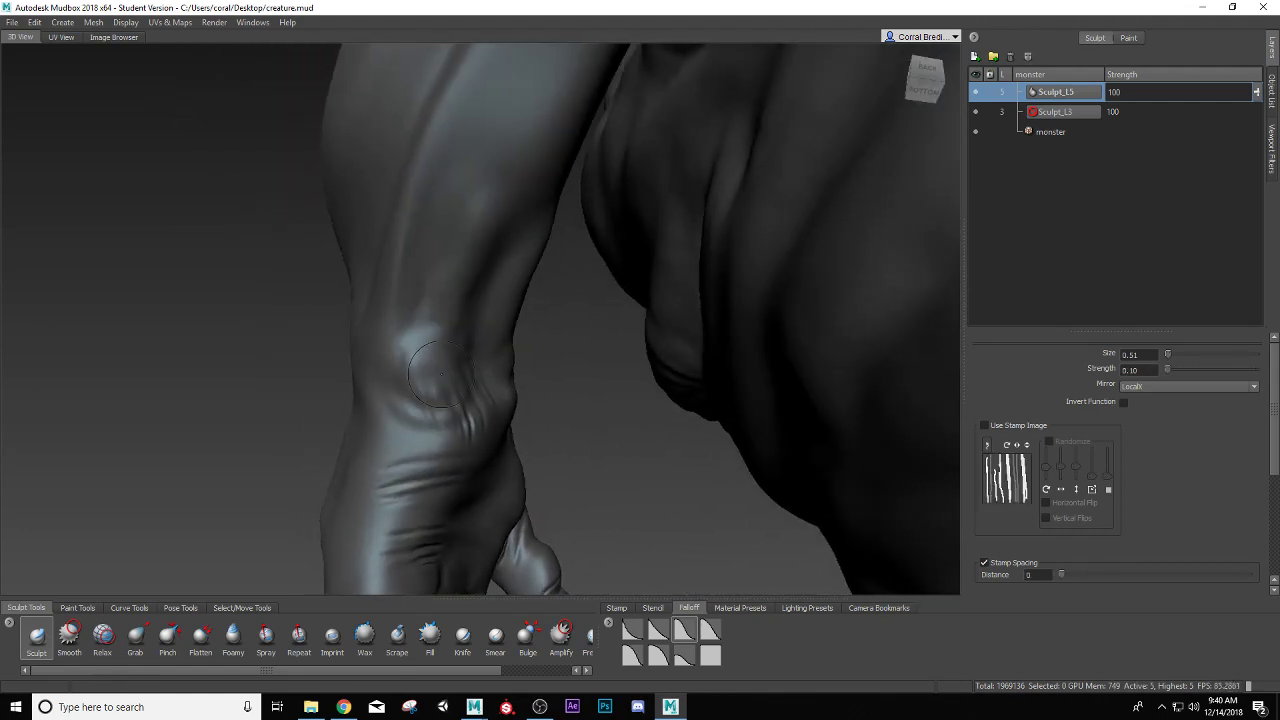
mouse_move(452, 268)
left_mouse_down("alt")
mouse_move(427, 311)
mouse_move(447, 321)
left_mouse_up("alt")
key("shift")
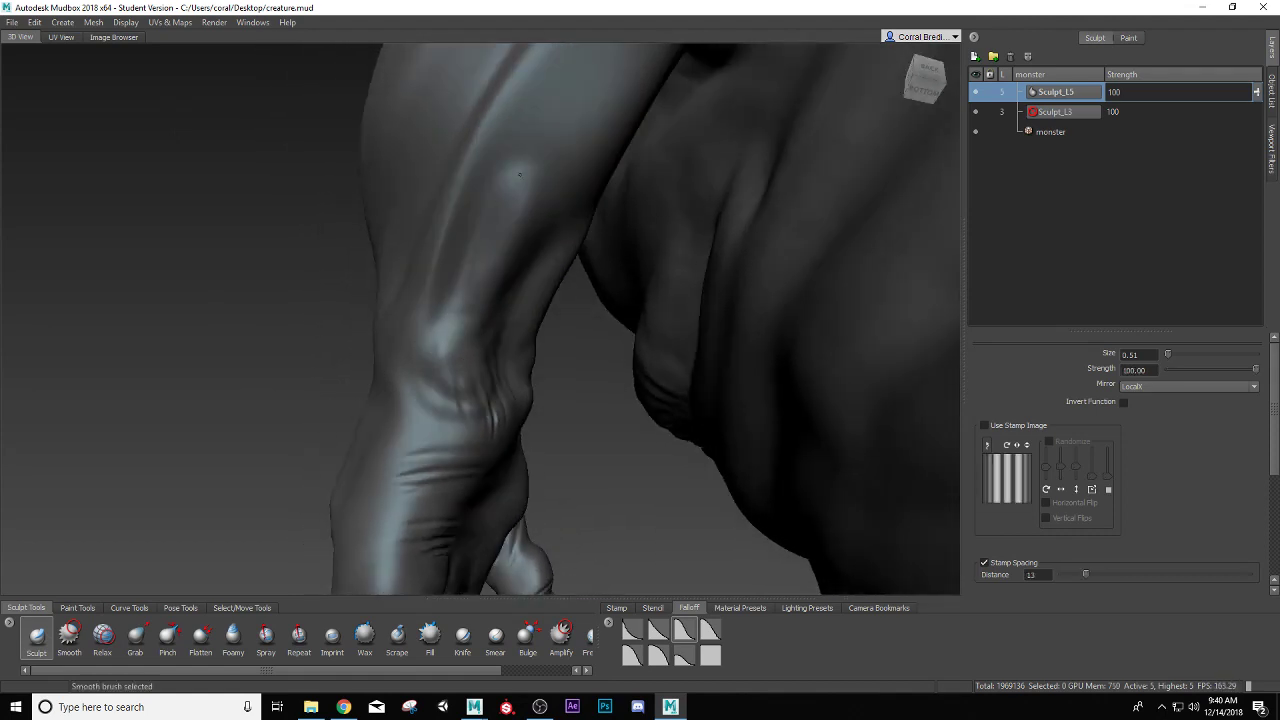
mouse_move(485, 183)
left_mouse_down("alt")
mouse_move(196, 270)
mouse_move(246, 331)
mouse_move(501, 403)
mouse_move(424, 384)
mouse_move(498, 405)
mouse_move(440, 360)
mouse_move(387, 425)
left_mouse_up("alt")
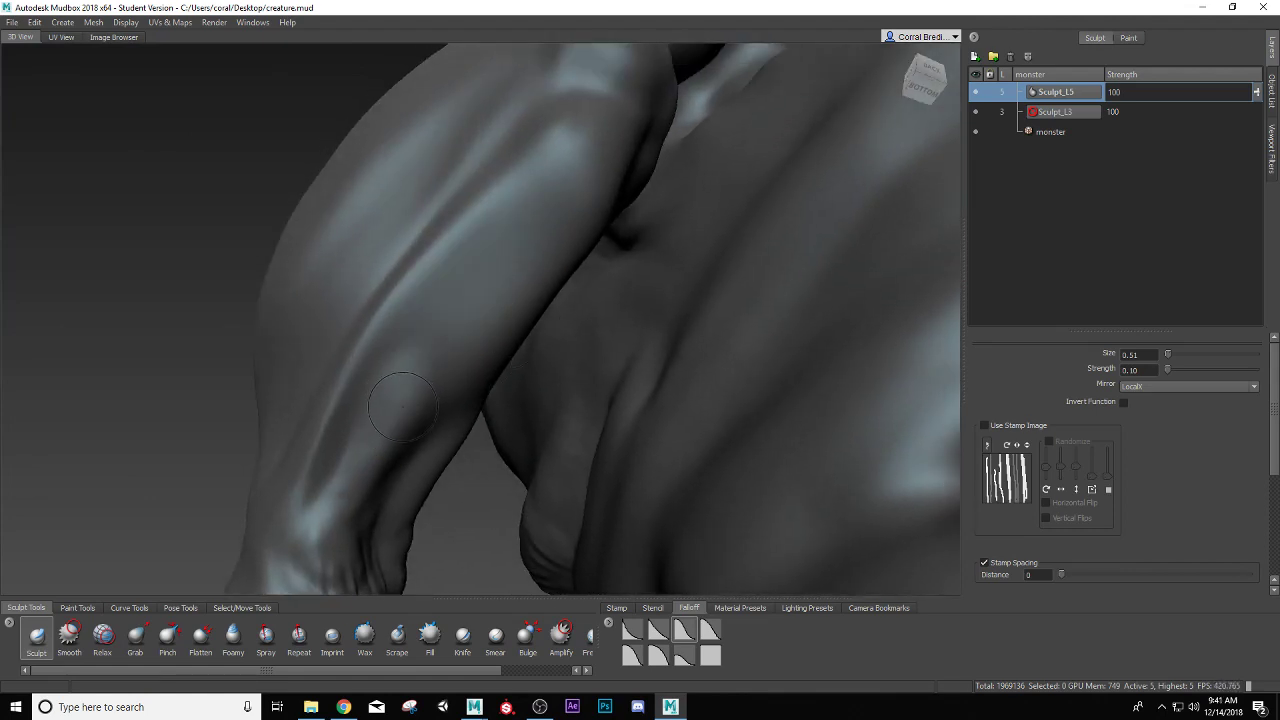
Enlarge the brush to 0.92, build up the long forearm muscle towards the wrist, and smooth it.
mouse_move(571, 150)
left_mouse_down()
mouse_move(545, 209)
mouse_move(443, 314)
left_mouse_up()
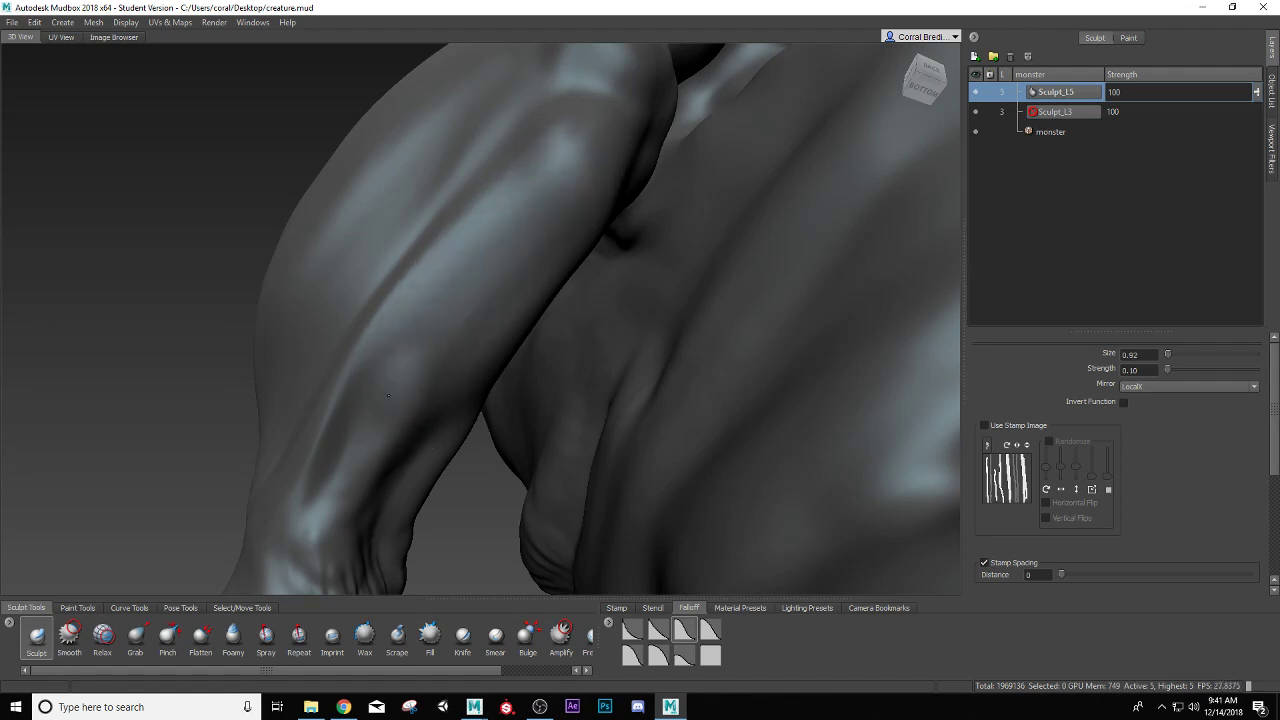
left_click_drag(388, 395, 353, 458)
left_click_drag(326, 513, 375, 196, "alt")
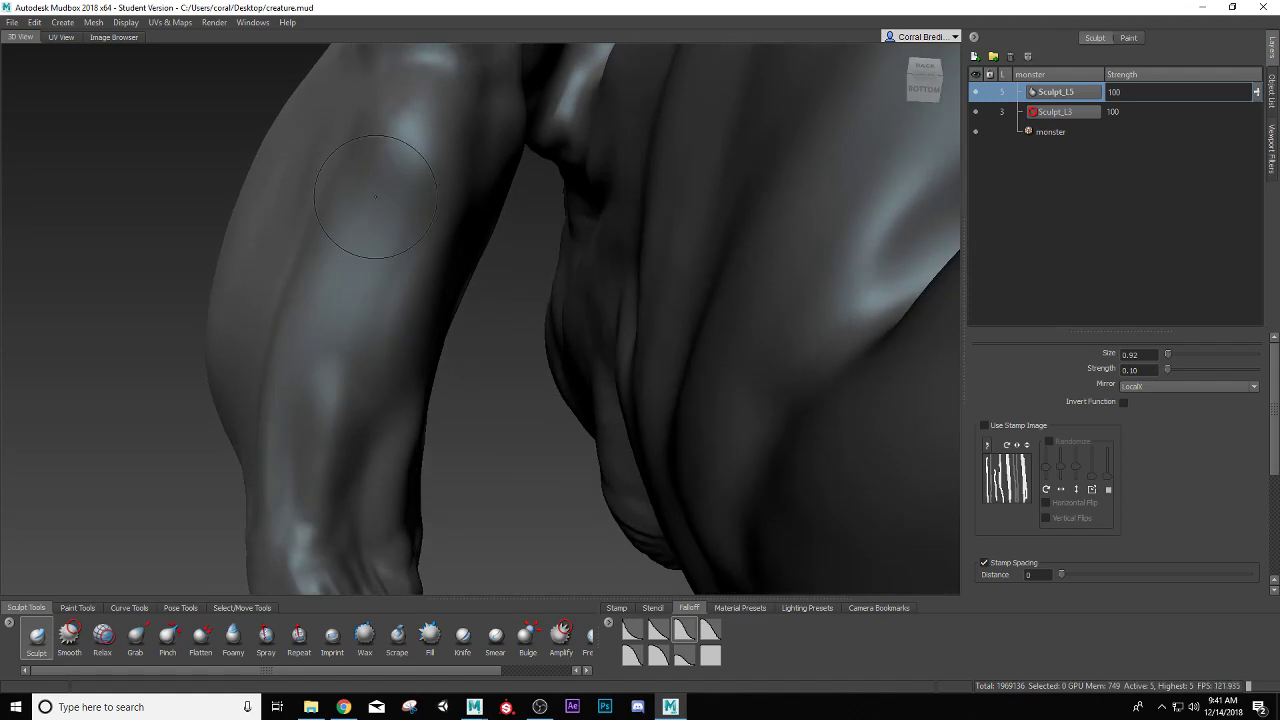
mouse_move(405, 156)
left_mouse_down()
mouse_move(360, 262)
mouse_move(284, 532)
mouse_move(482, 420)
mouse_move(365, 393)
mouse_move(380, 295)
left_mouse_up()
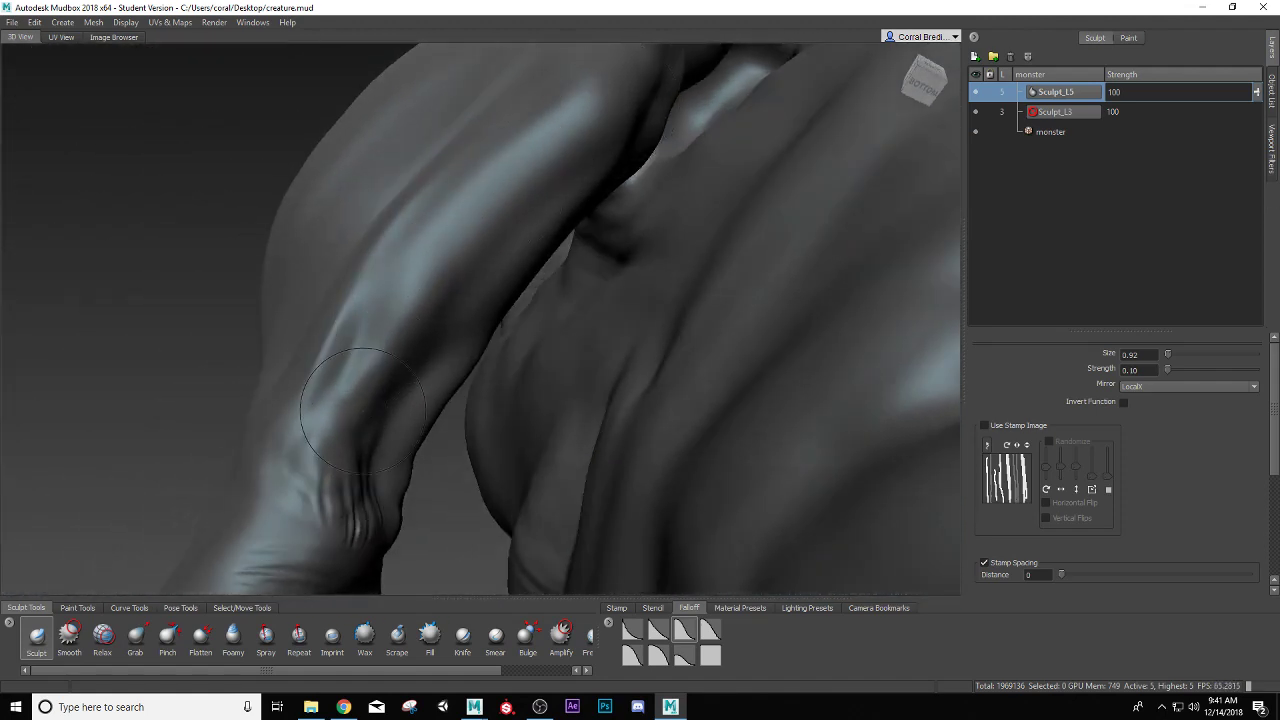
left_click_drag(565, 135, 717, 264, "alt")
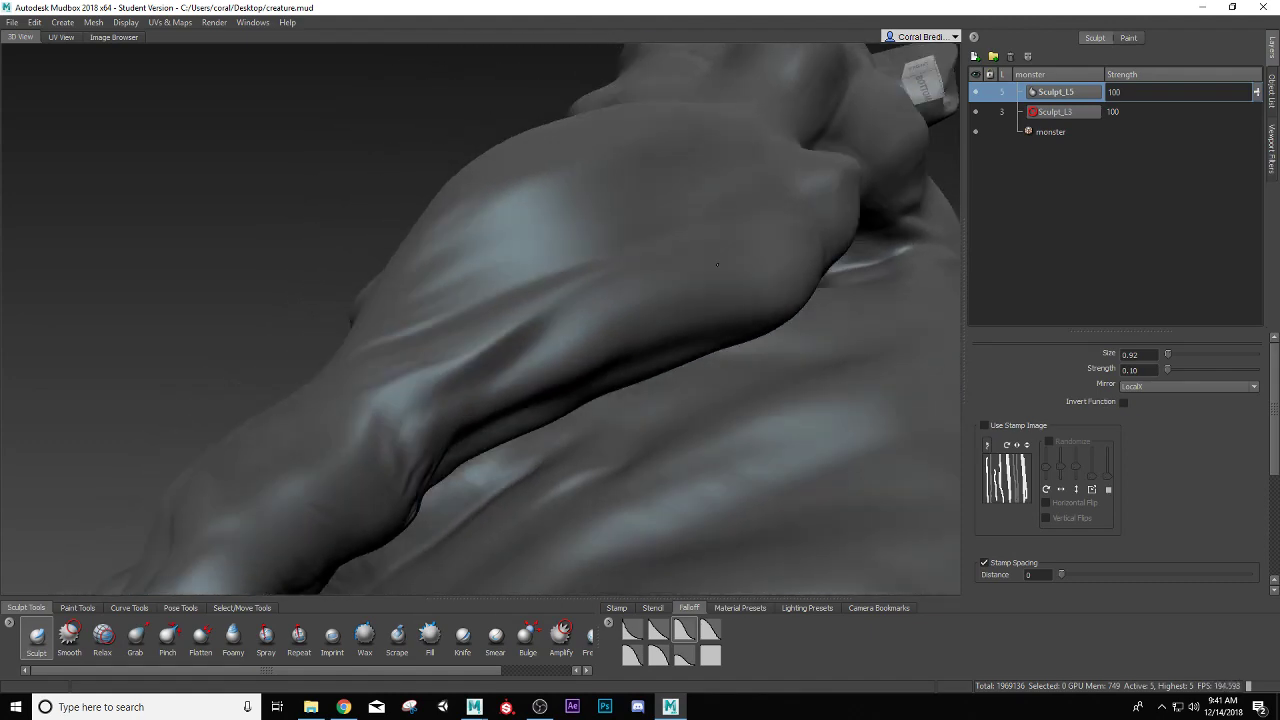
key("shift")
mouse_move(573, 351)
left_mouse_down("alt")
mouse_move(684, 454)
mouse_move(612, 470)
left_mouse_up("alt")
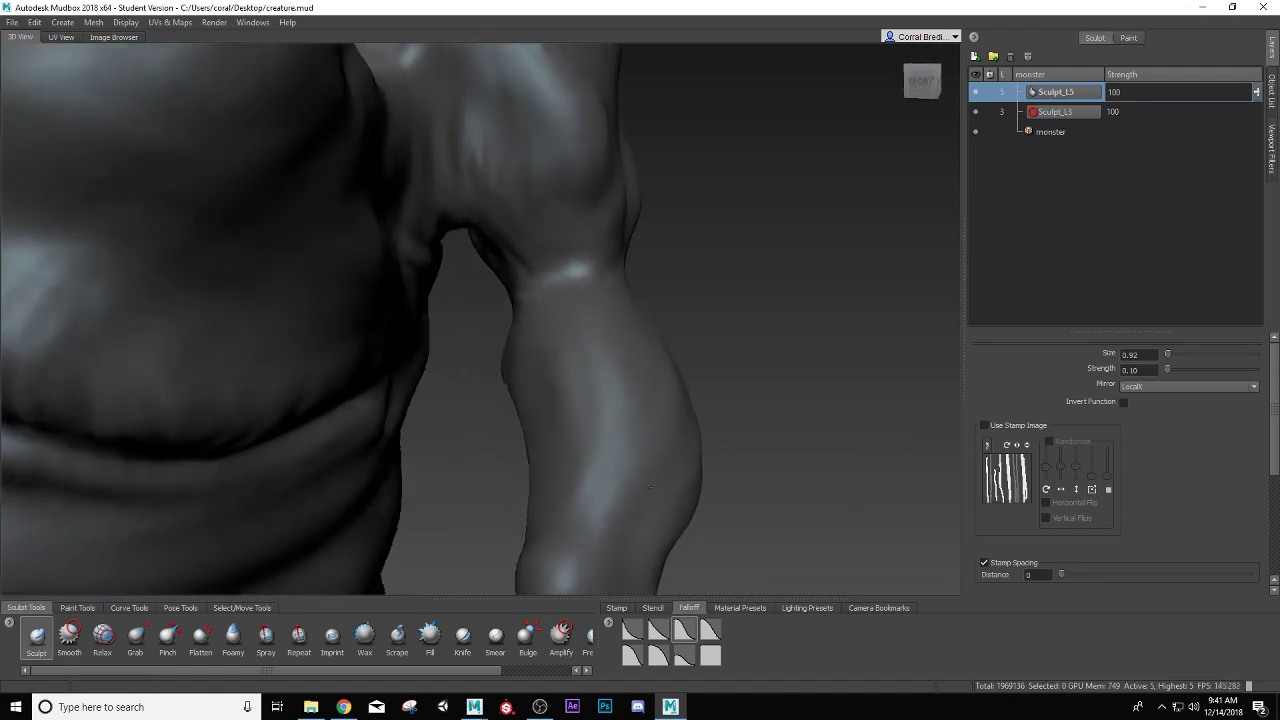
Set the brush size to 0.73 and enable the stamp image for work on the back of the fingers.
middle_click_drag(612, 470, 560, 150, "alt")
right_click_drag(650, 320, 566, 374, "alt")
left_click_drag(566, 374, 325, 430, "alt")
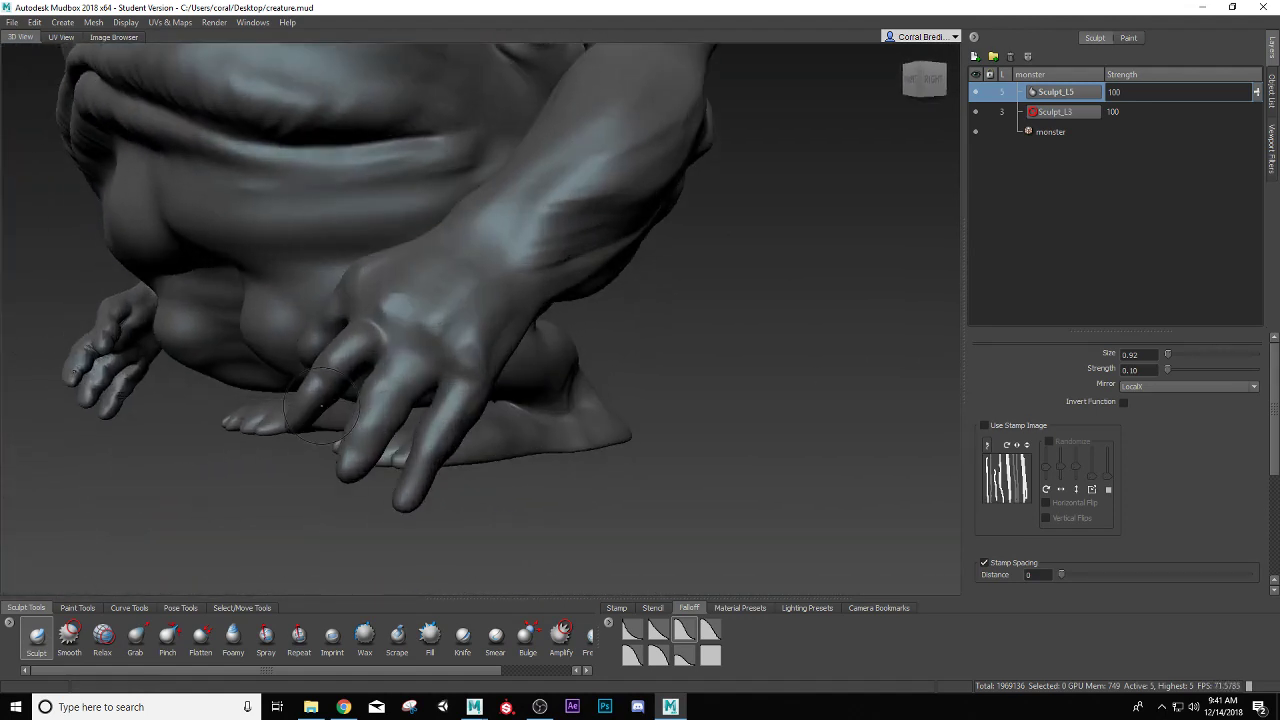
right_click_drag(325, 430, 430, 450, "alt")
left_click_drag(430, 450, 380, 390, "alt")
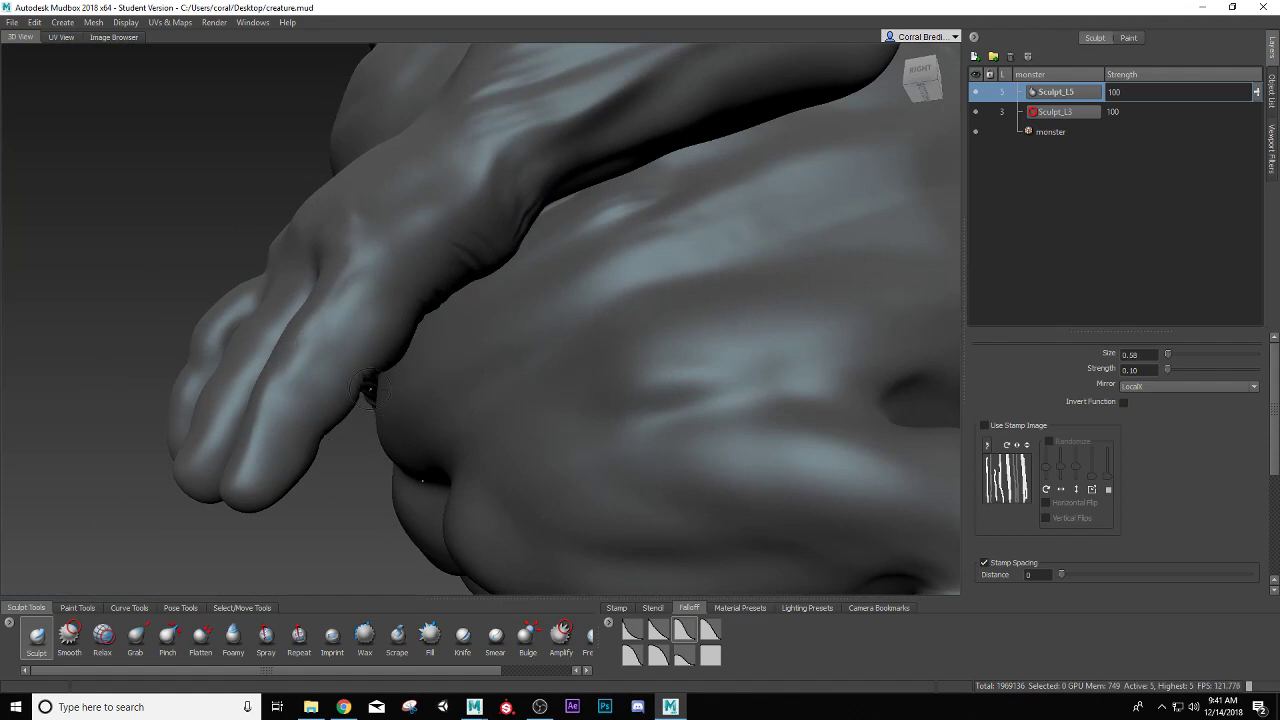
right_click_drag(355, 373, 274, 354, "alt")
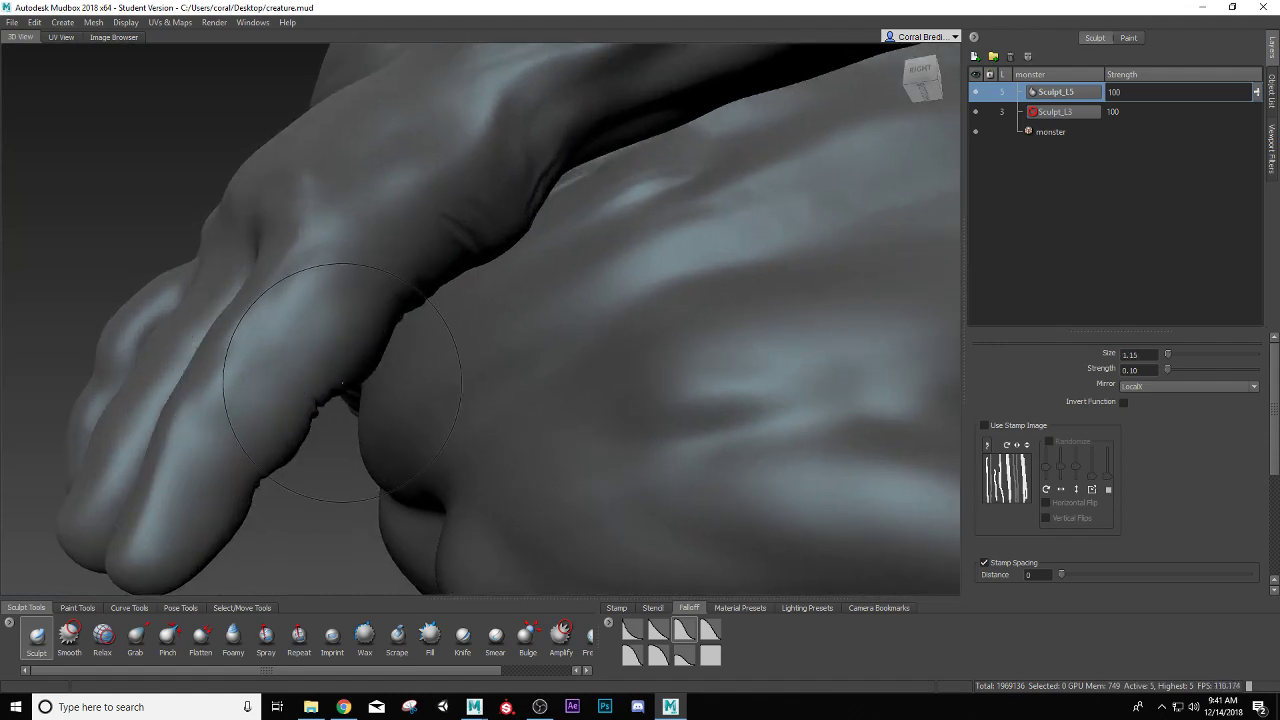
left_click_drag(338, 378, 443, 441, "alt")
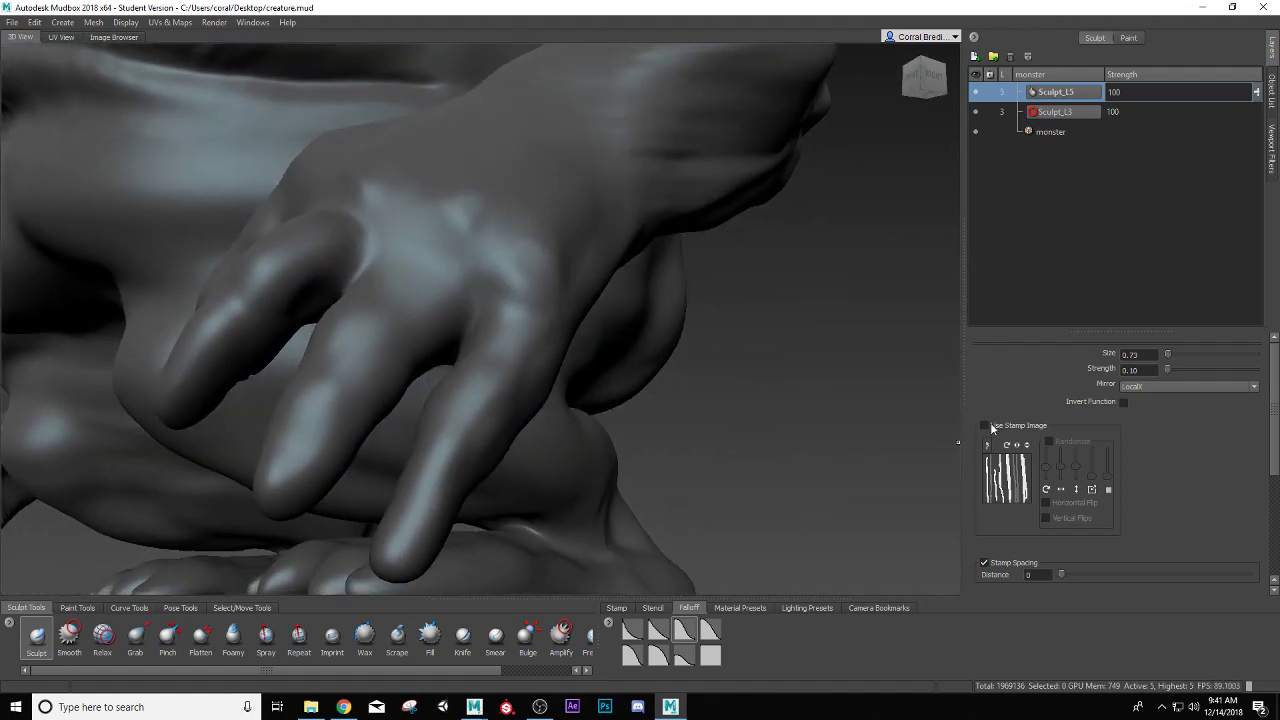
left_click(985, 426)
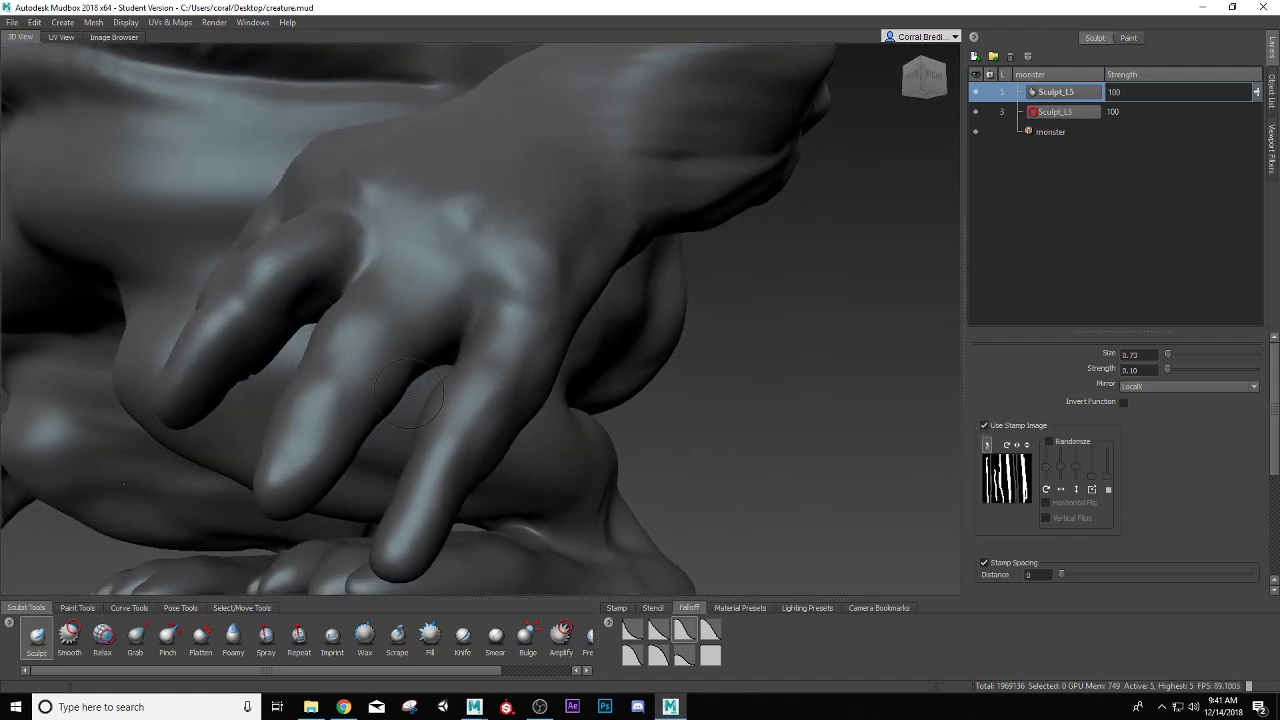
Reduce the brush size to 0.52, turn on Invert Function, and undo the test creases stamped on the outer finger.
left_click_drag(432, 418, 430, 478, "alt")
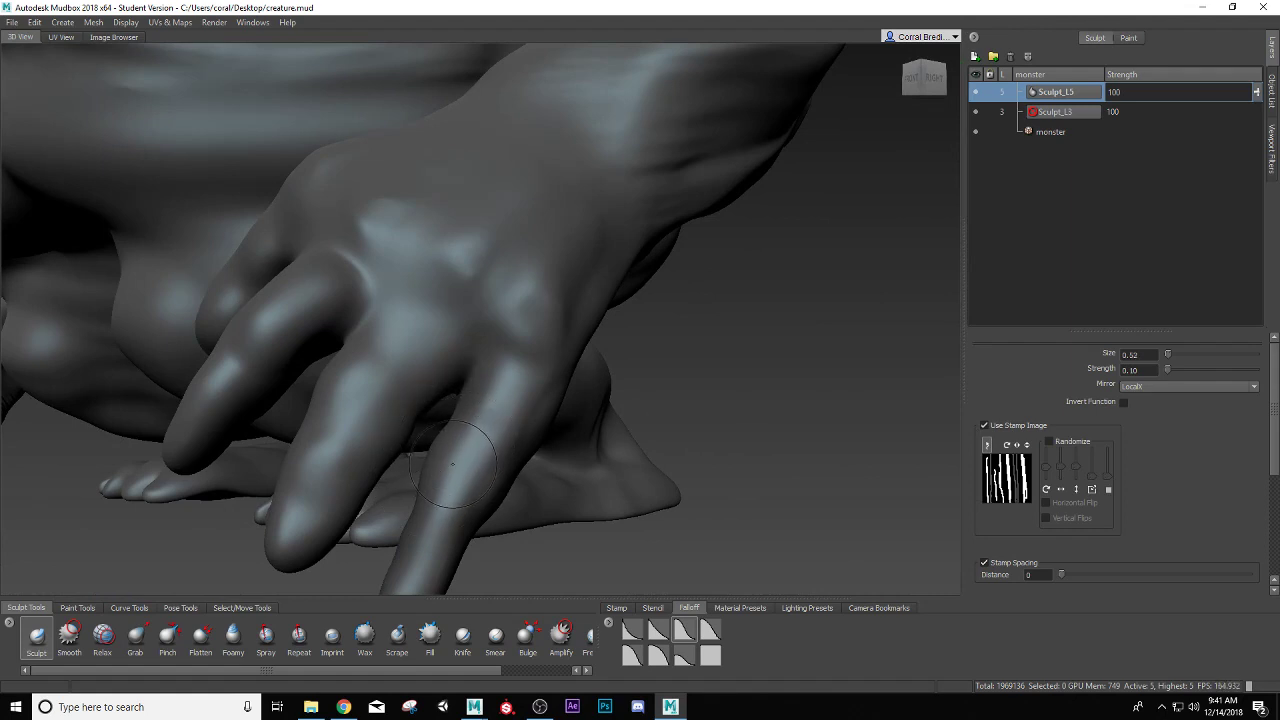
mouse_move(453, 452)
left_mouse_down()
mouse_move(463, 474)
mouse_move(434, 480)
mouse_move(422, 440)
left_mouse_up()
key("ctrl+z")
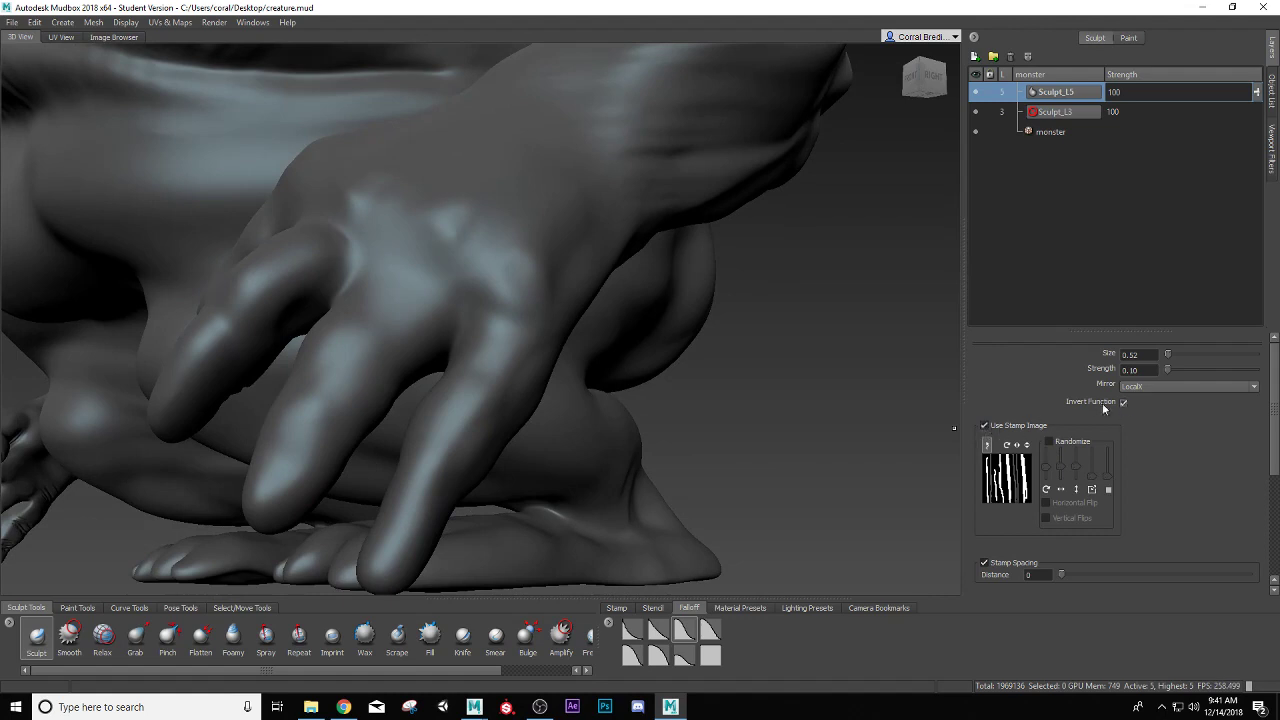
mouse_move(438, 418)
left_mouse_down()
mouse_move(487, 442)
mouse_move(549, 443)
left_mouse_up()
key("ctrl+z")
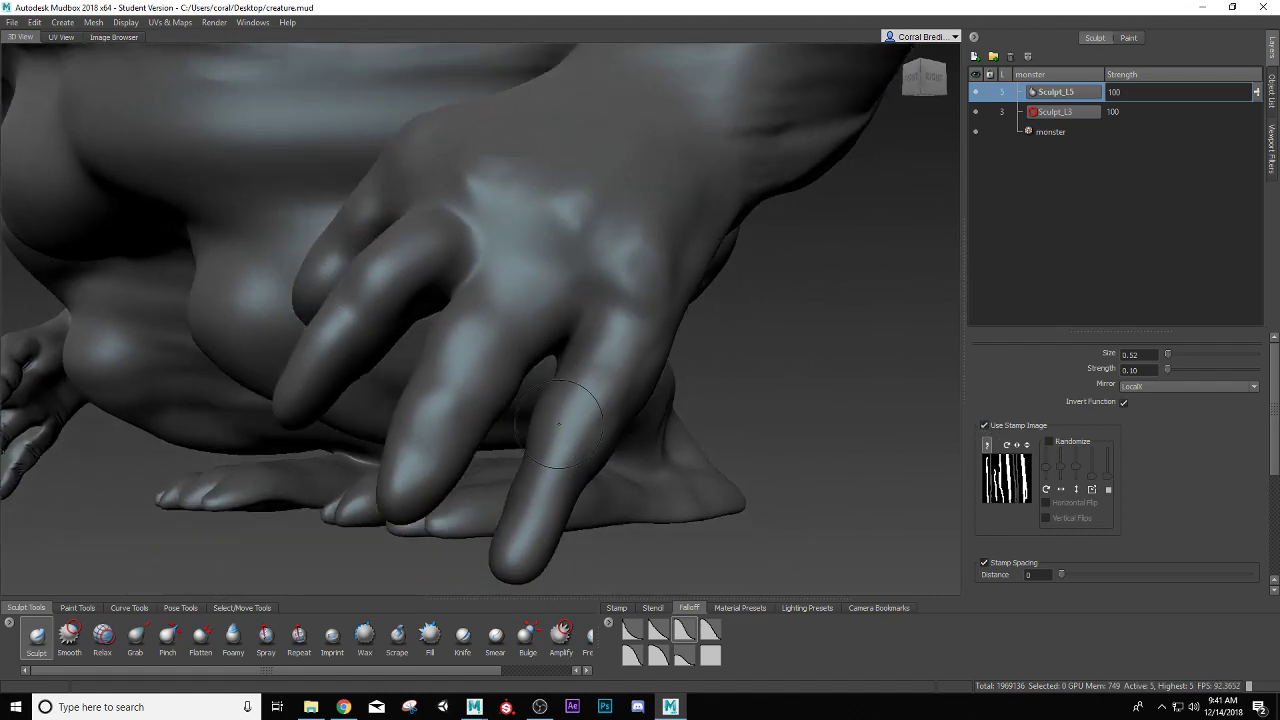
Stamp inverted creases on the backs of the finger joints, reducing the brush size to 0.31 after the first joint.
left_click_drag(572, 380, 598, 392)
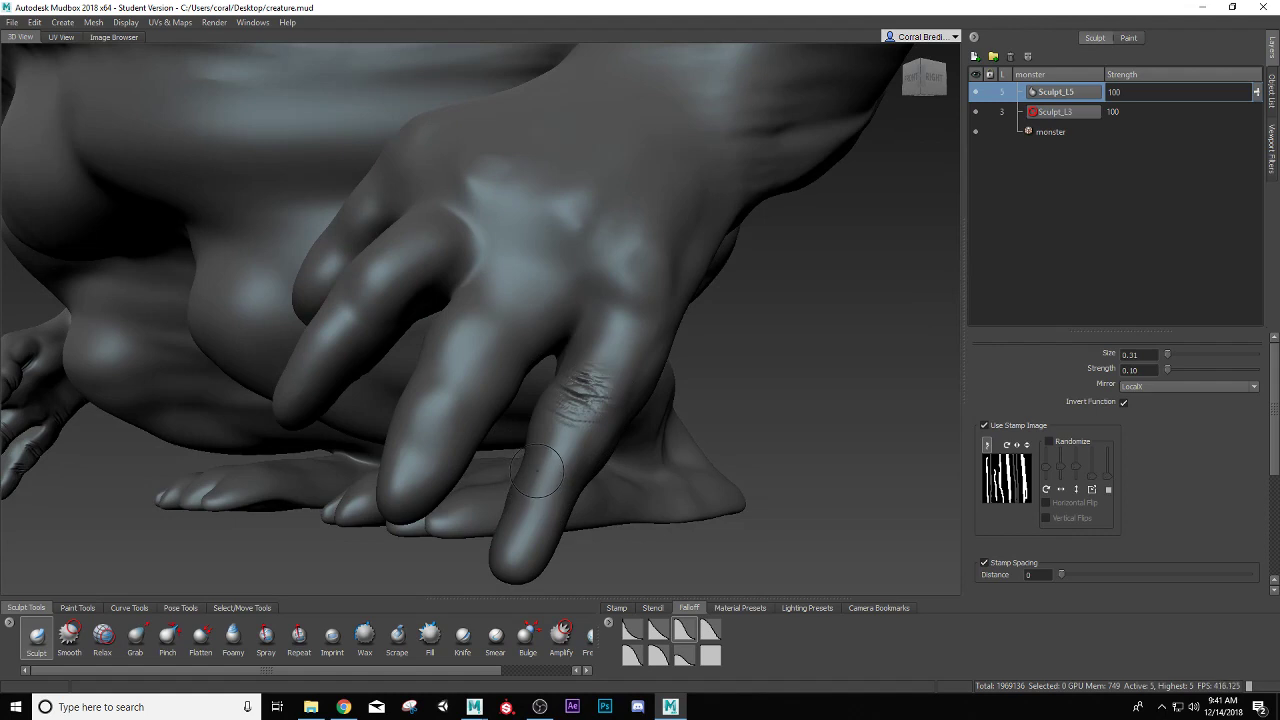
left_click_drag(538, 468, 563, 496)
left_click_drag(414, 419, 487, 462)
left_click_drag(358, 402, 378, 399)
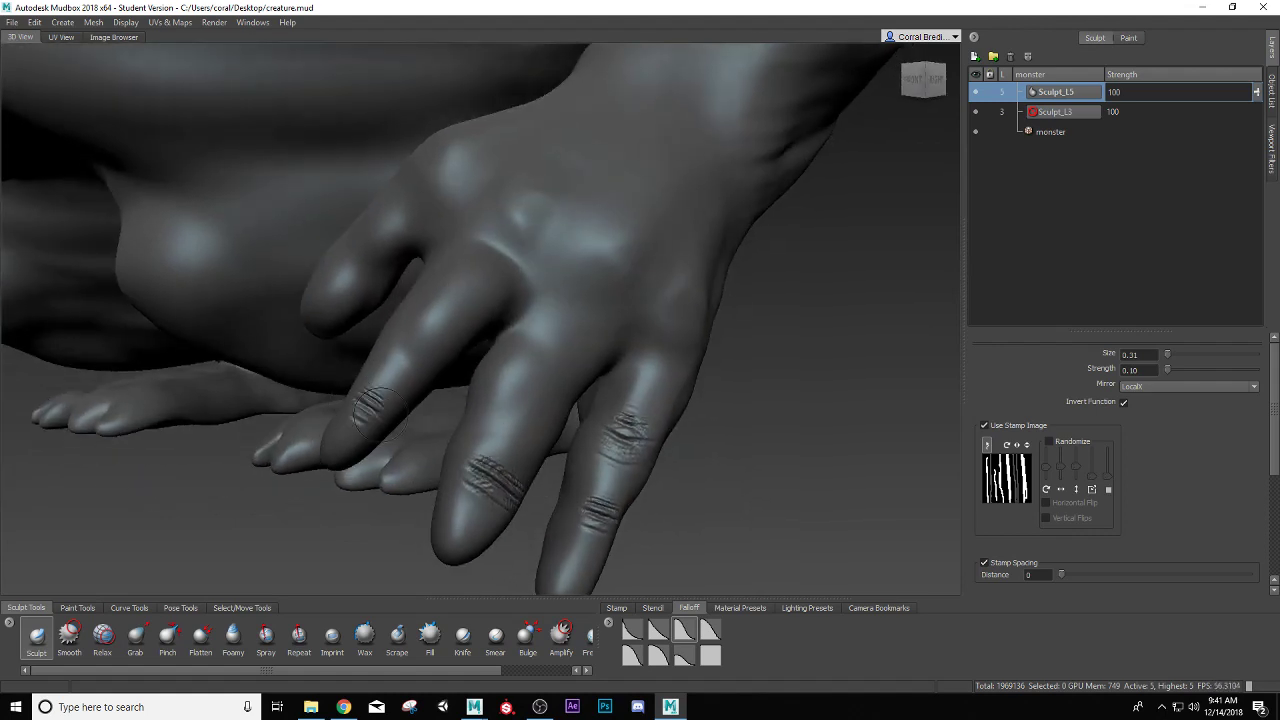
left_click_drag(420, 322, 437, 340)
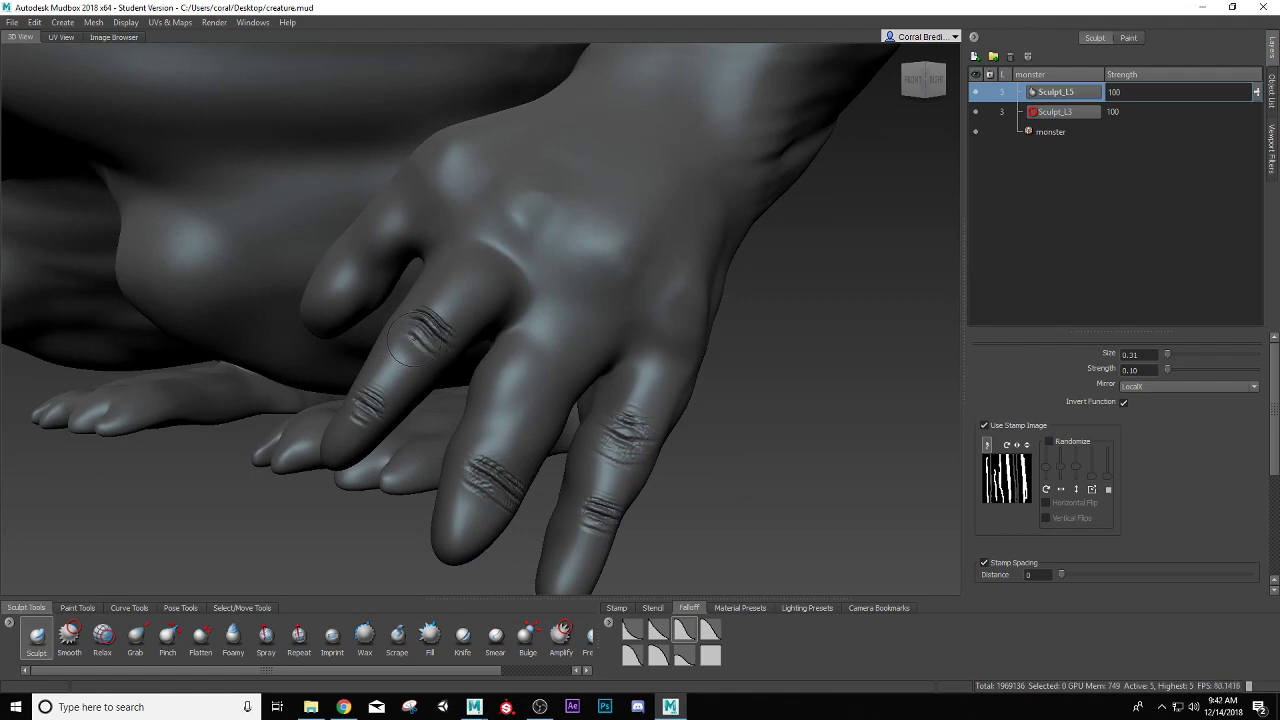
Stamp creases on the back of both thumb joints and on the middle finger's upper joint.
mouse_move(342, 287)
left_mouse_down("alt")
mouse_move(554, 353)
mouse_move(448, 321)
mouse_move(436, 338)
left_mouse_up("alt")
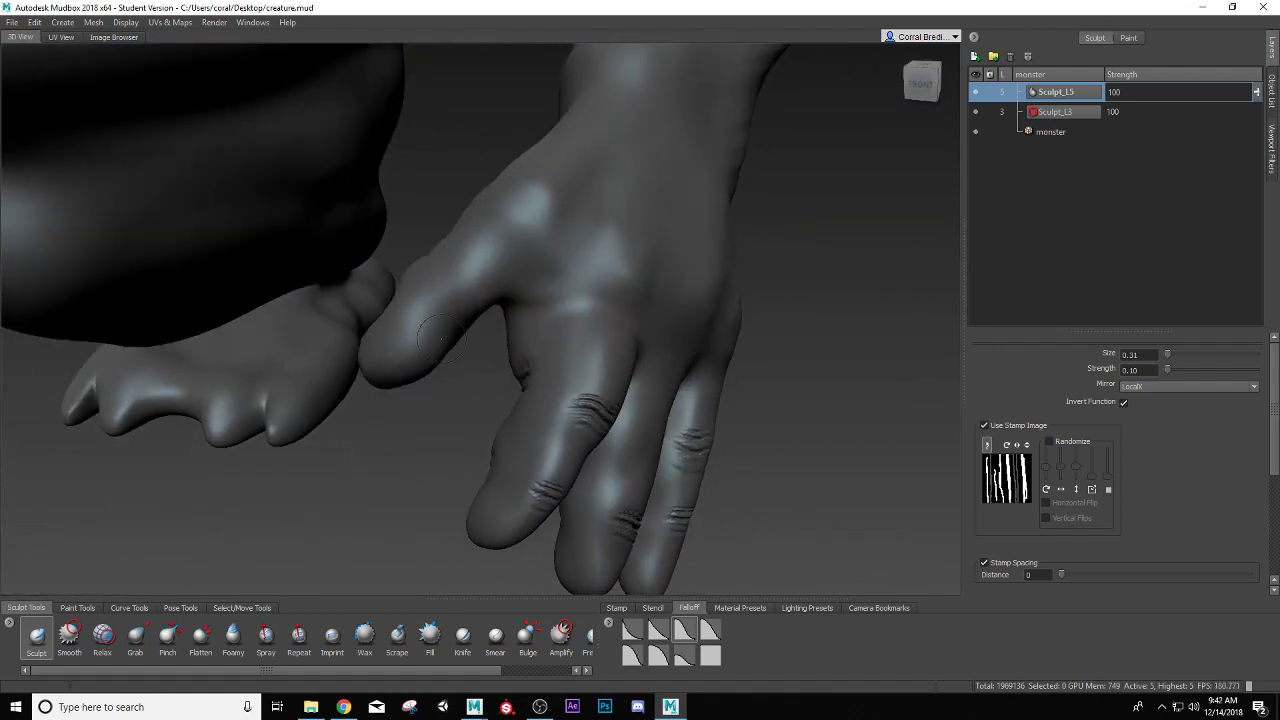
mouse_move(405, 297)
left_mouse_down("alt")
mouse_move(485, 350)
mouse_move(411, 297)
mouse_move(405, 280)
mouse_move(428, 251)
mouse_move(424, 270)
mouse_move(409, 268)
left_mouse_up("alt")
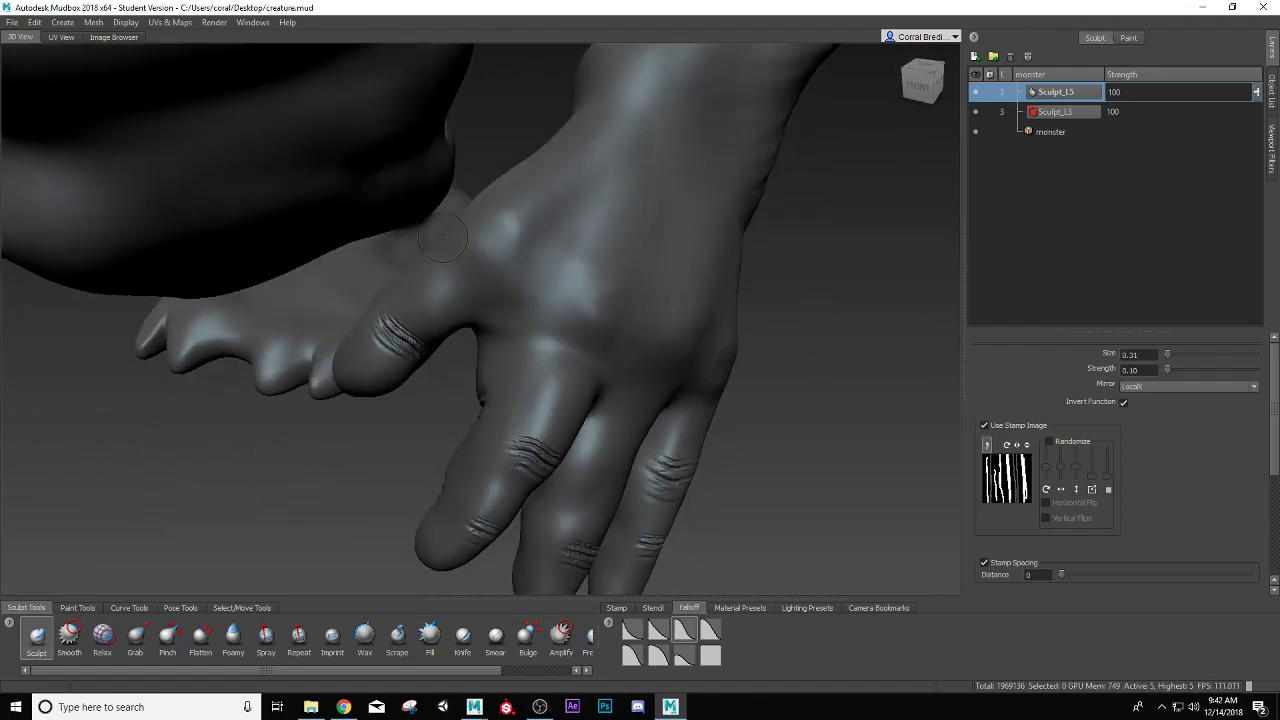
left_click_drag(456, 310, 424, 300, "alt")
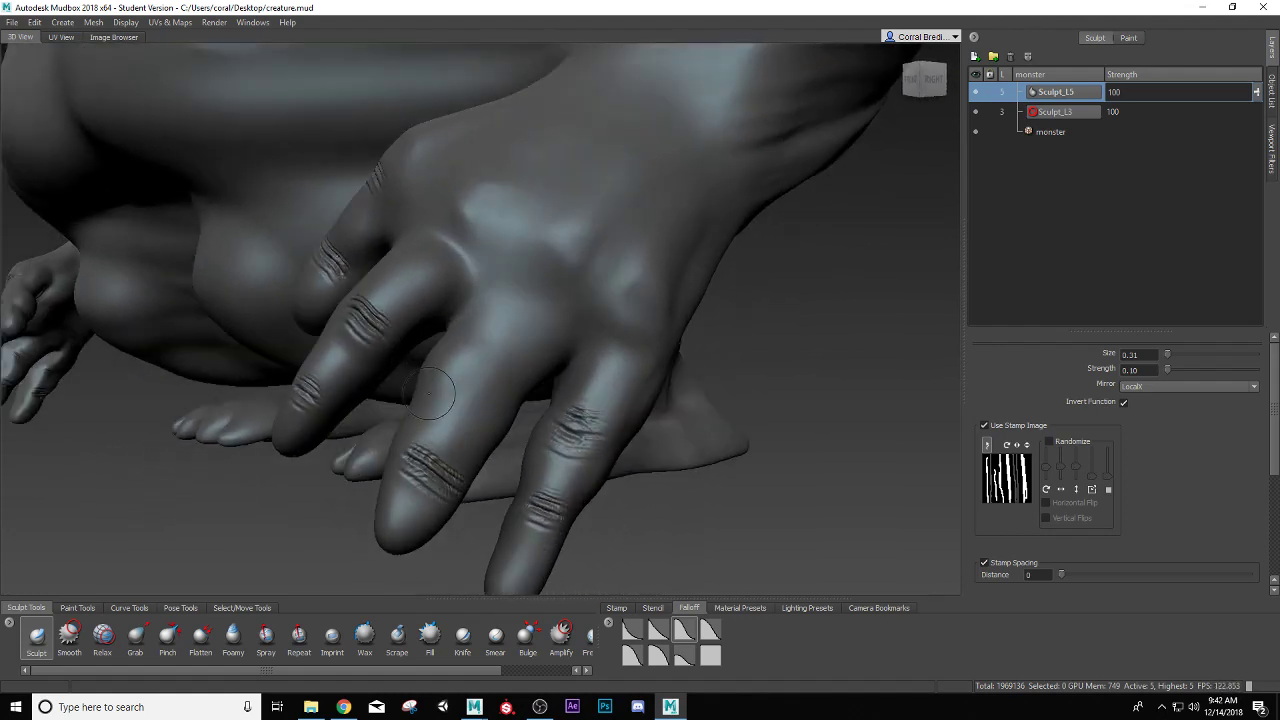
left_click_drag(428, 392, 474, 344, "alt")
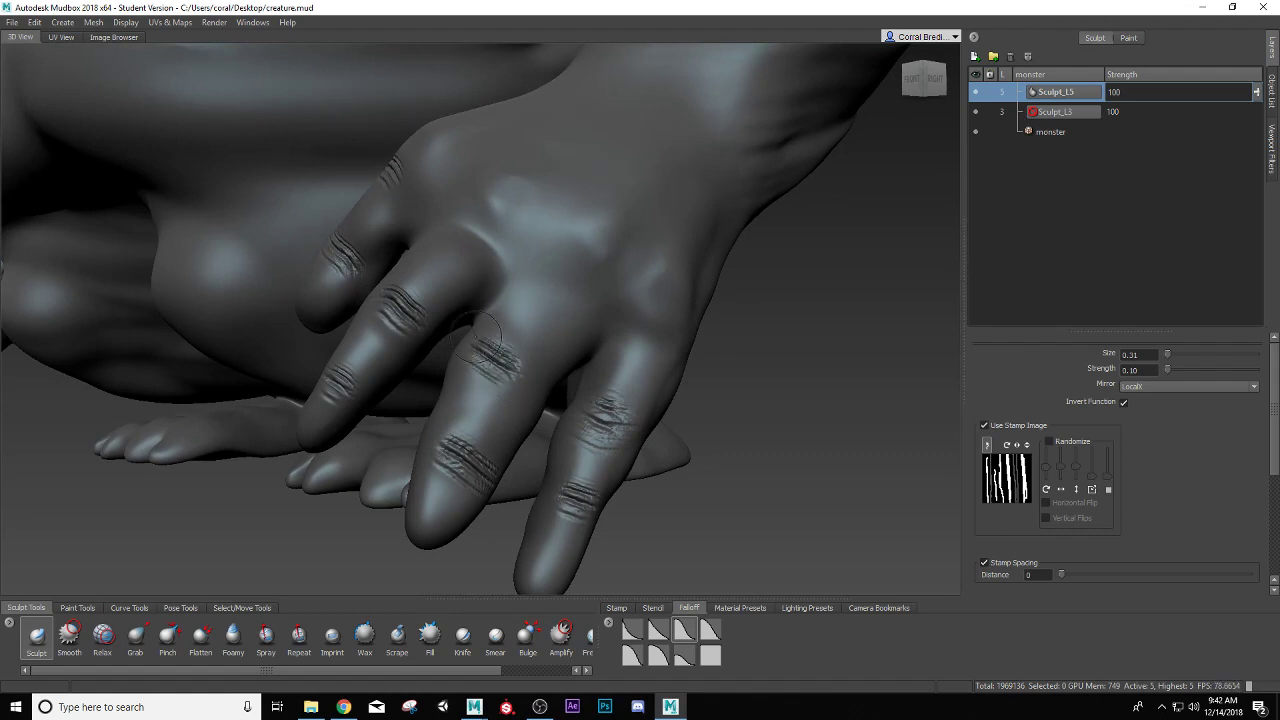
Stamp inverted creases over the three finger knuckles on the back of the hand and add more on the outer finger's upper joint.
mouse_move(470, 346)
left_mouse_down("alt")
mouse_move(443, 349)
mouse_move(493, 279)
left_mouse_up("alt")
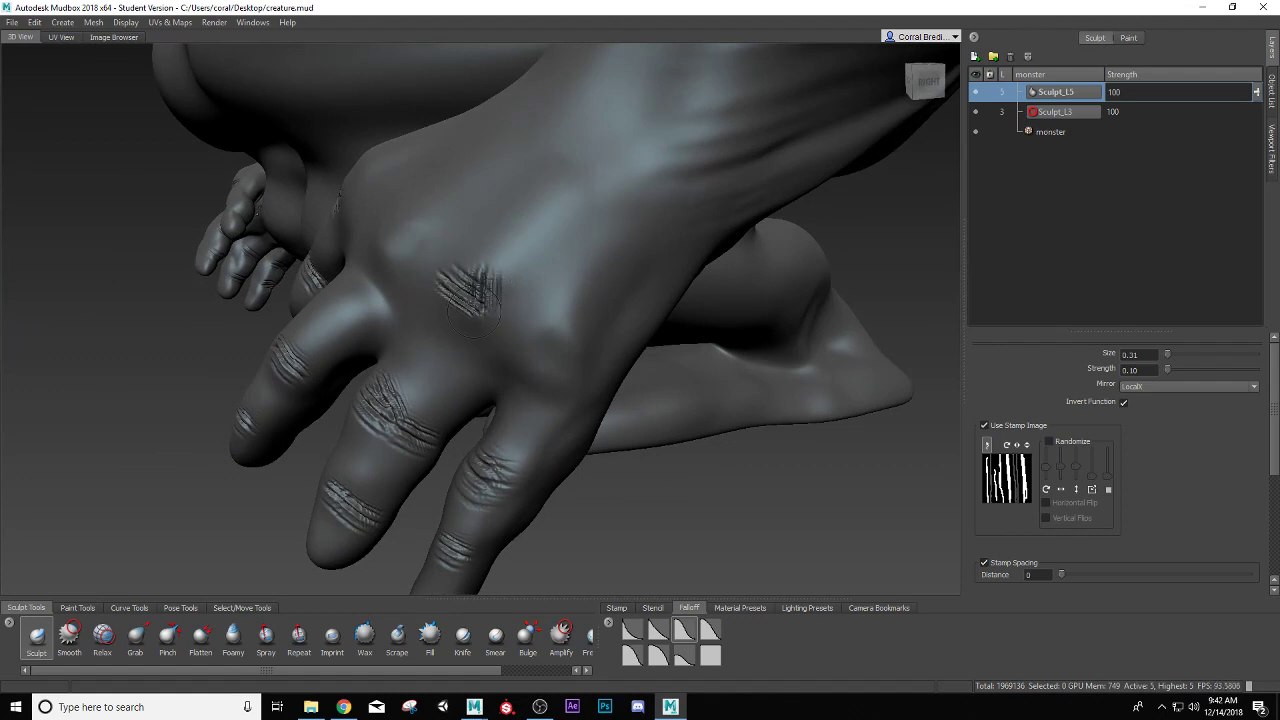
left_click_drag(546, 360, 586, 374)
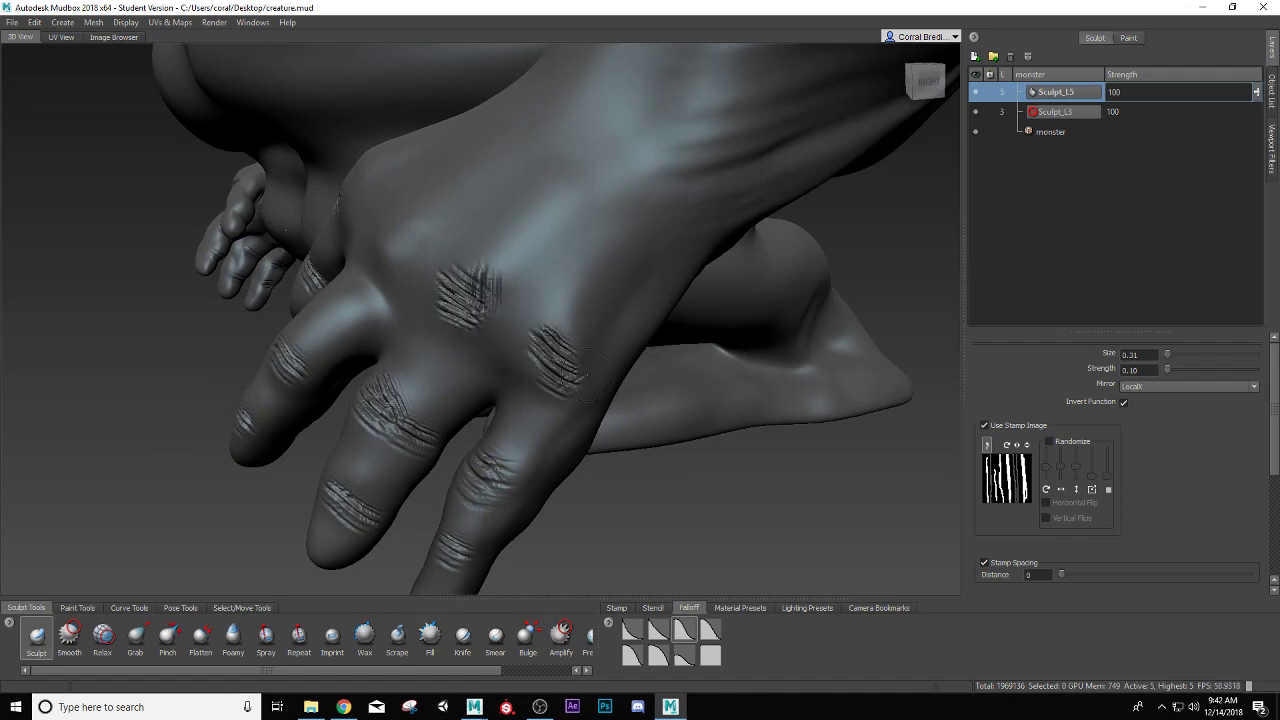
mouse_move(398, 313)
left_mouse_down("alt")
mouse_move(468, 297)
mouse_move(525, 303)
left_mouse_up("alt")
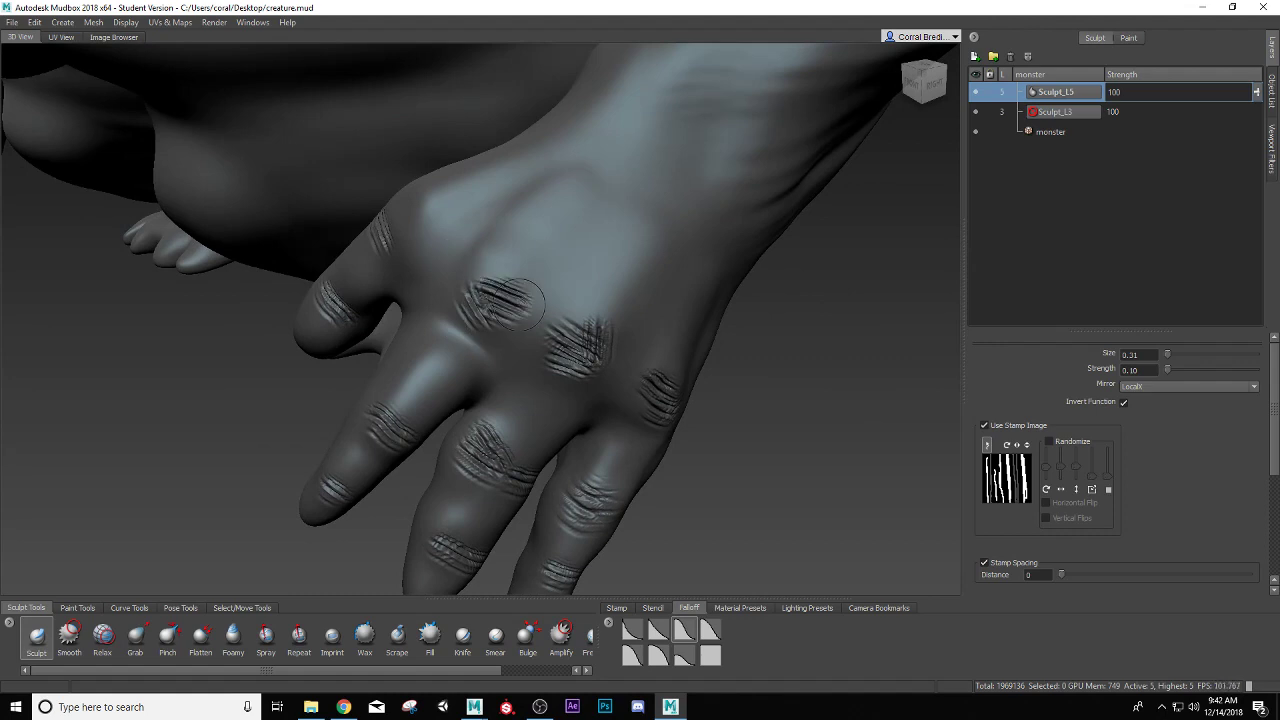
left_click_drag(396, 232, 488, 258, "alt")
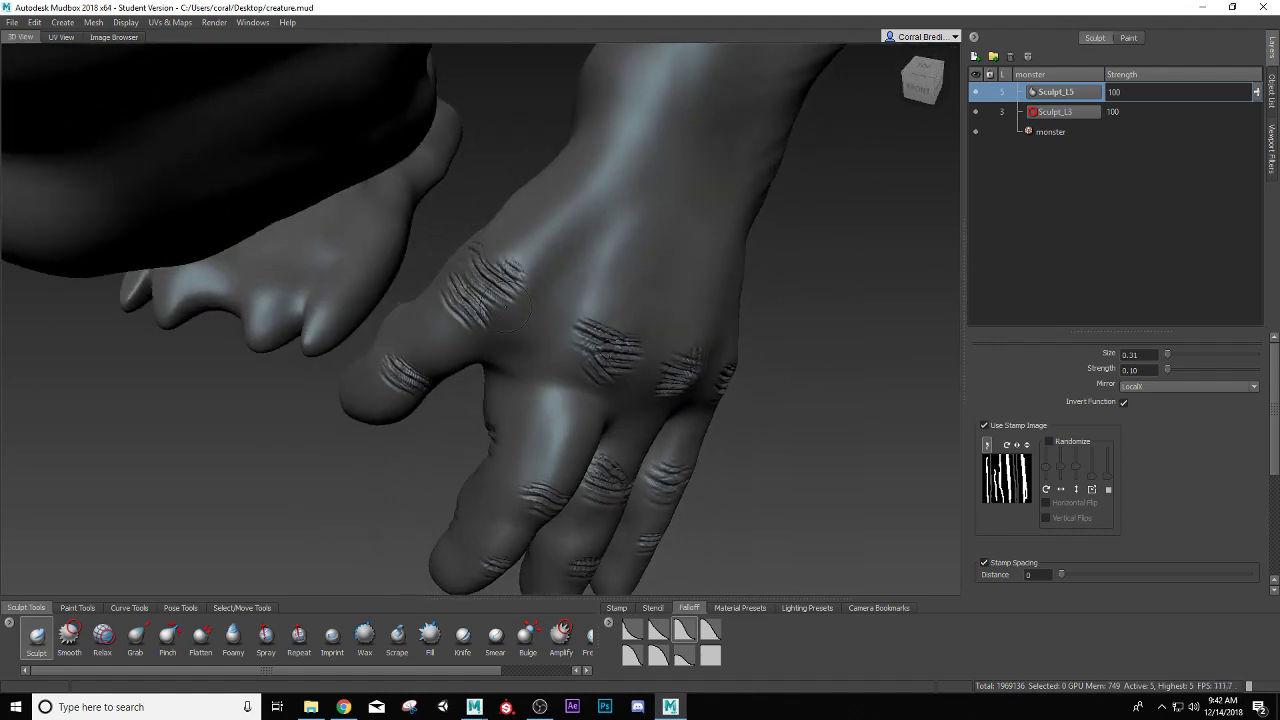
left_click_drag(505, 308, 419, 269, "alt")
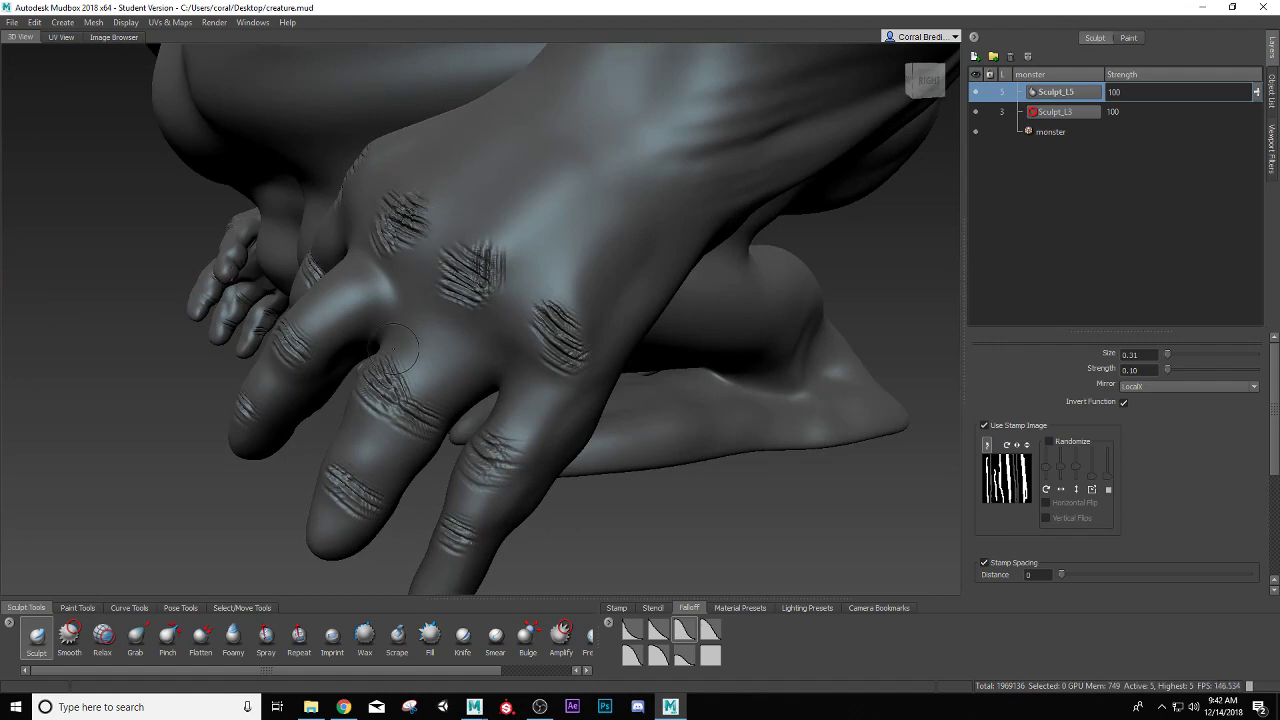
left_click_drag(397, 347, 400, 320, "alt")
left_click_drag(470, 417, 478, 411)
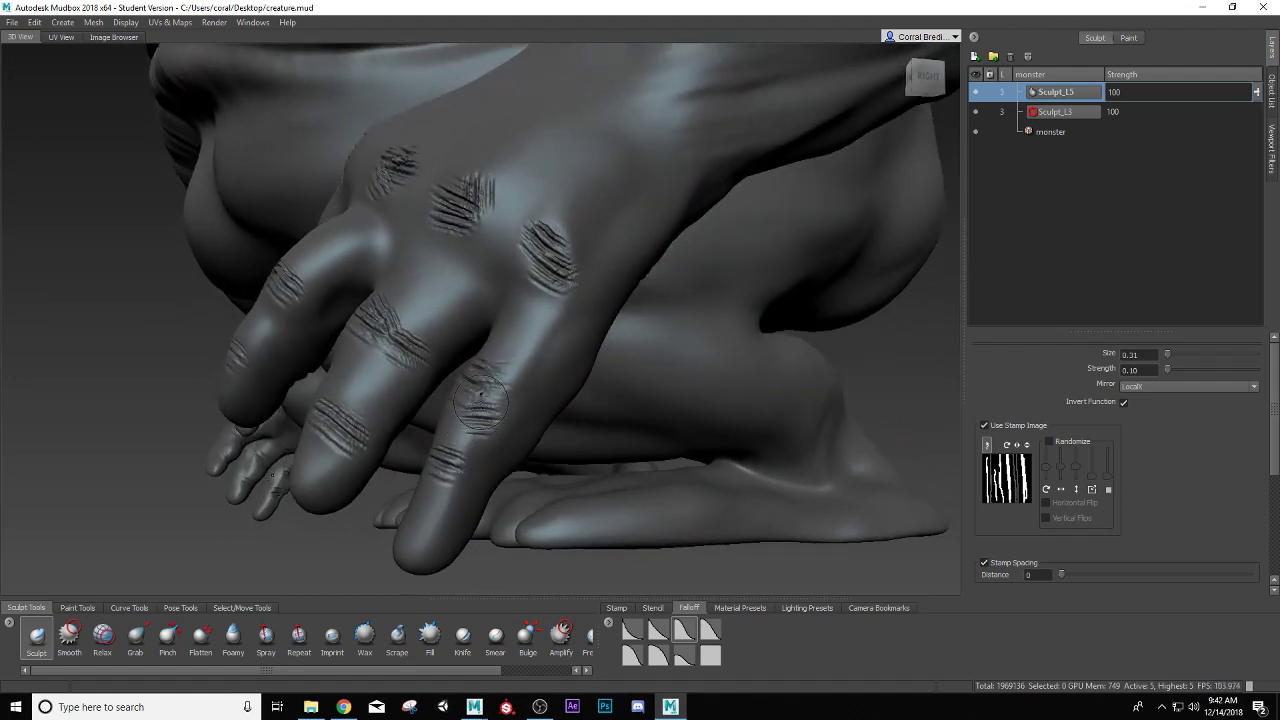
Enlarge the brush to 0.84 and smooth the stamped creases on the knuckles, thumb and finger joints.
left_click_drag(518, 275, 618, 281, "alt")
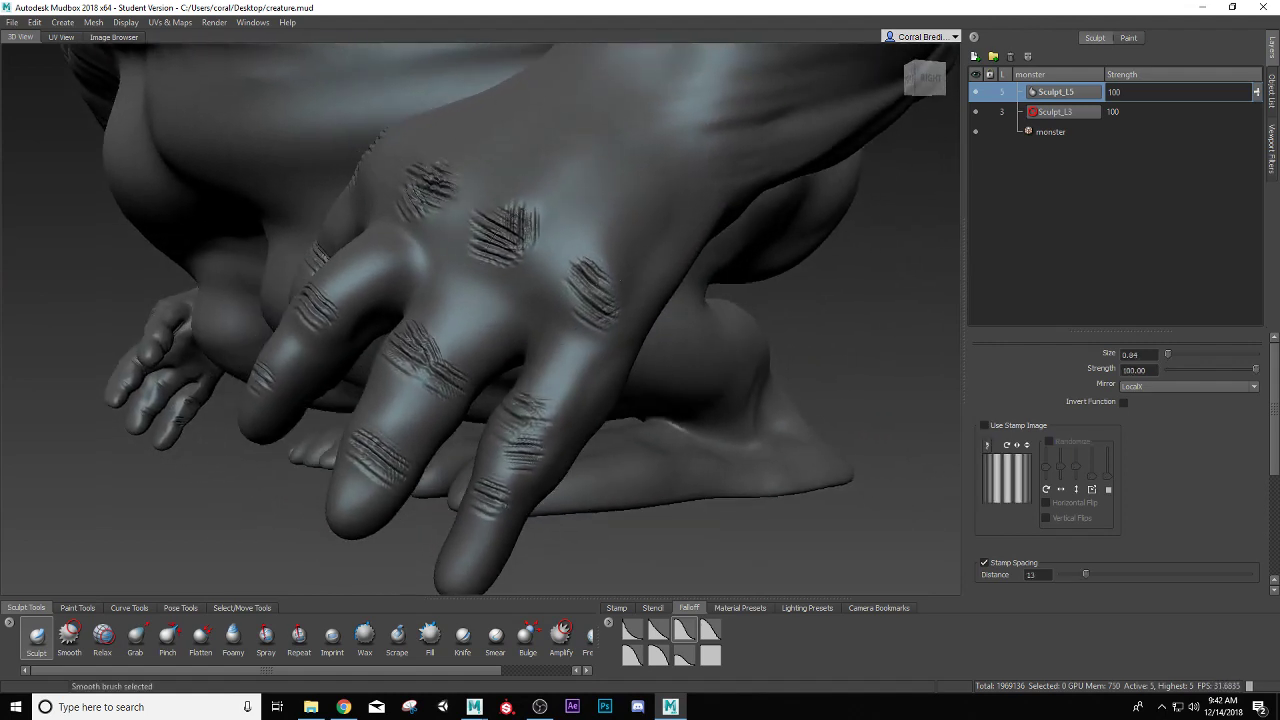
mouse_move(518, 226)
left_mouse_down("shift")
mouse_move(488, 236)
mouse_move(562, 268)
left_mouse_up("shift")
mouse_move(510, 246)
left_mouse_down("shift")
mouse_move(484, 248)
mouse_move(514, 250)
mouse_move(546, 298)
left_mouse_up("shift")
mouse_move(460, 288)
left_mouse_down("shift")
mouse_move(488, 254)
mouse_move(486, 288)
mouse_move(418, 272)
left_mouse_up("shift")
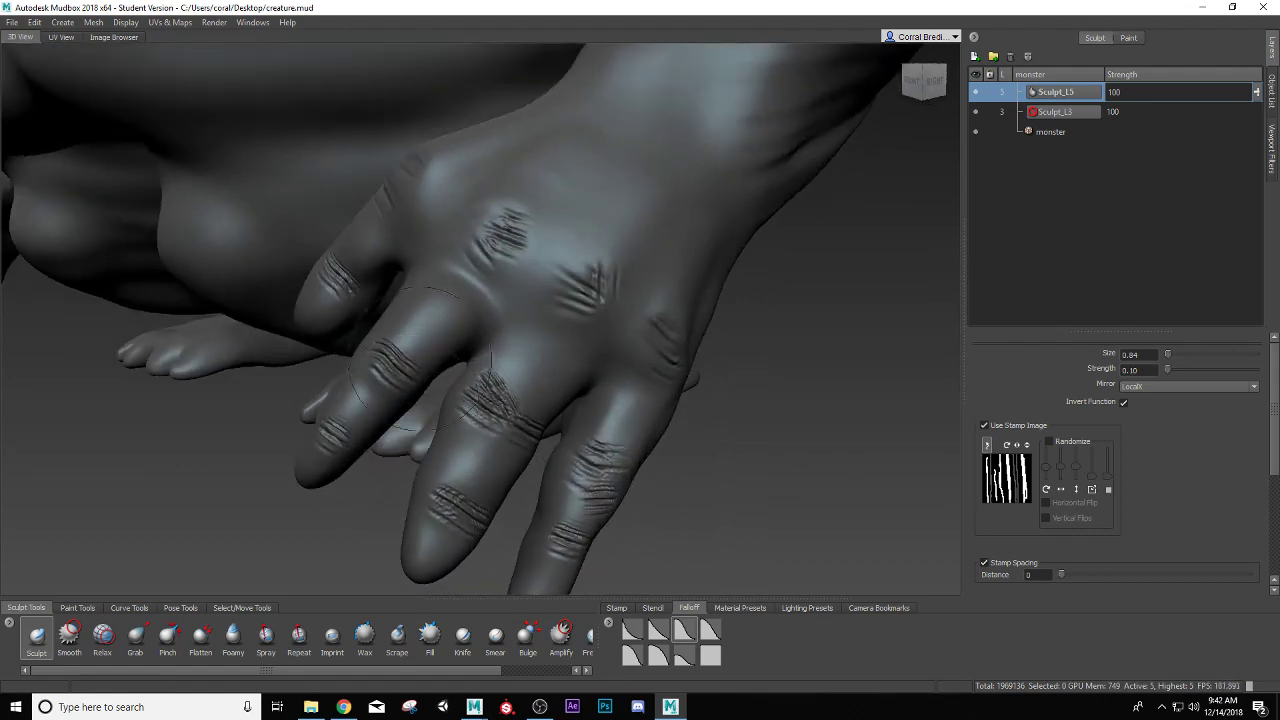
left_click_drag(402, 370, 388, 379, "shift")
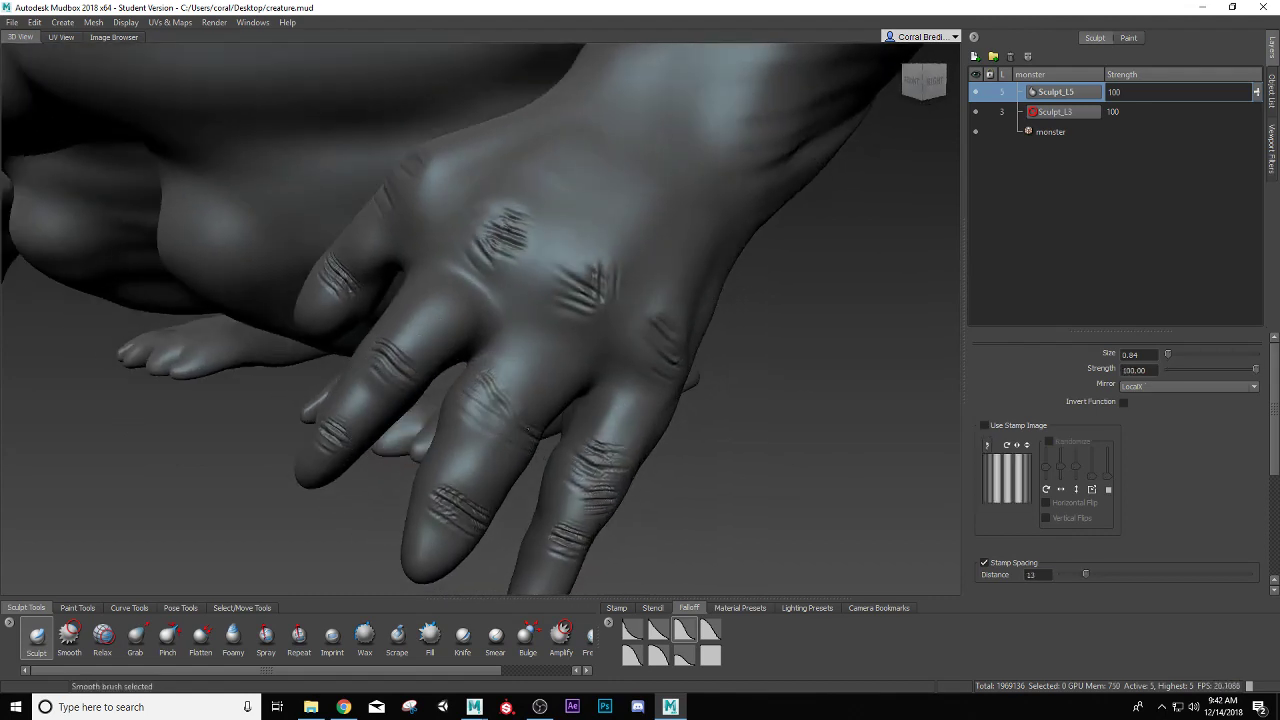
mouse_move(512, 410)
left_mouse_down("alt")
mouse_move(457, 412)
mouse_move(502, 442)
left_mouse_up("alt")
left_click_drag(508, 372, 466, 480, "alt")
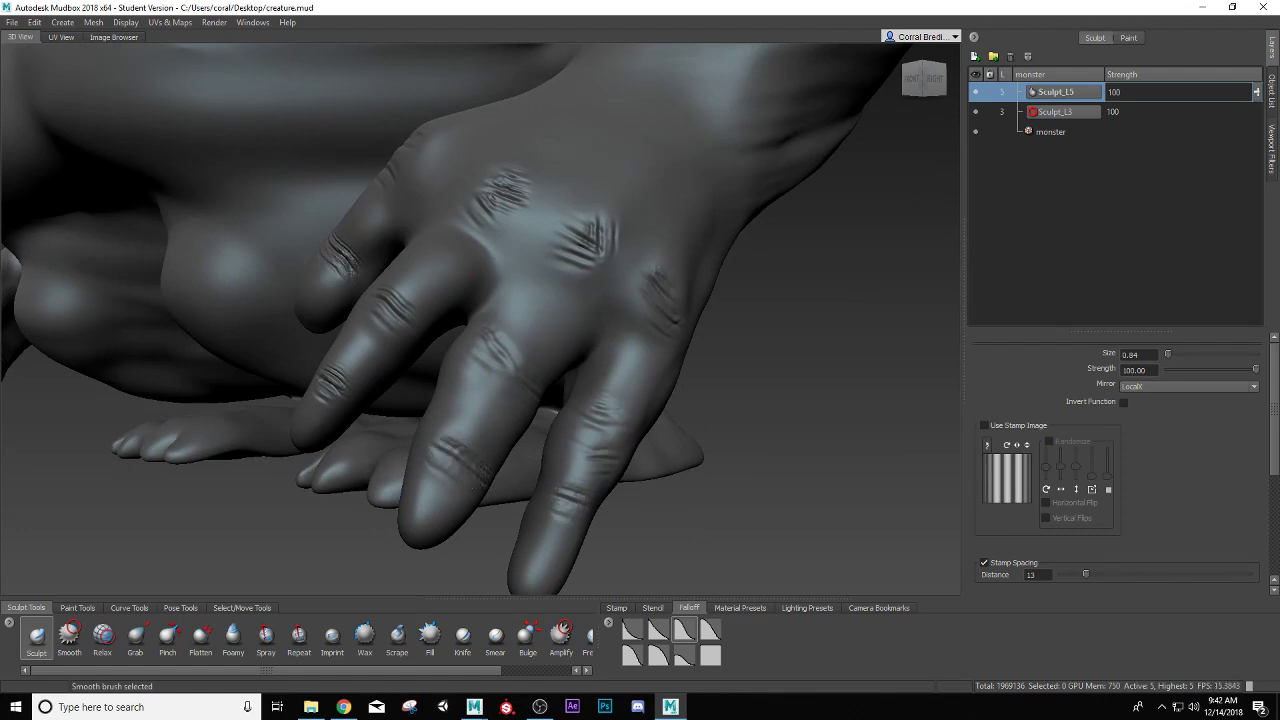
Set the brush size to 0.57, disable the stamp image and Invert Function, and sculpt raised tendons along the back of the hand.
mouse_move(402, 305)
left_mouse_down("alt")
mouse_move(440, 312)
mouse_move(405, 290)
mouse_move(457, 271)
mouse_move(464, 312)
left_mouse_up("alt")
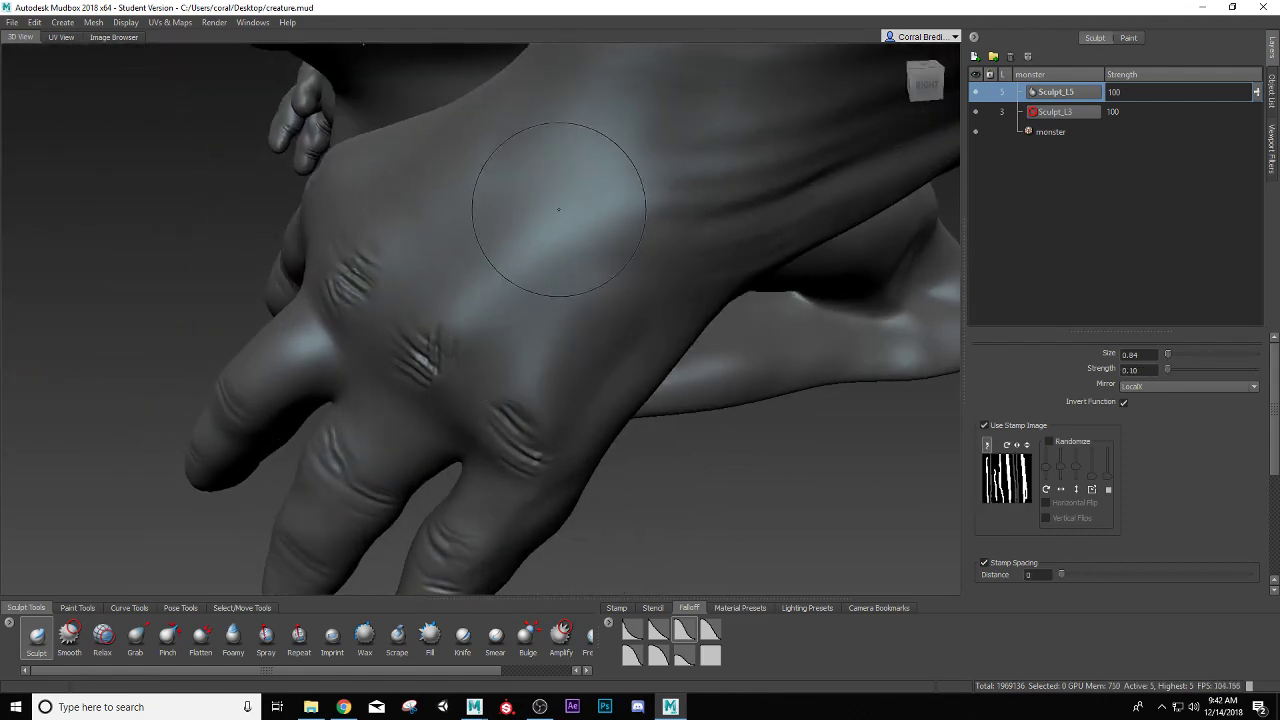
mouse_move(534, 214)
left_mouse_down("alt")
mouse_move(563, 271)
mouse_move(477, 301)
left_mouse_up("alt")
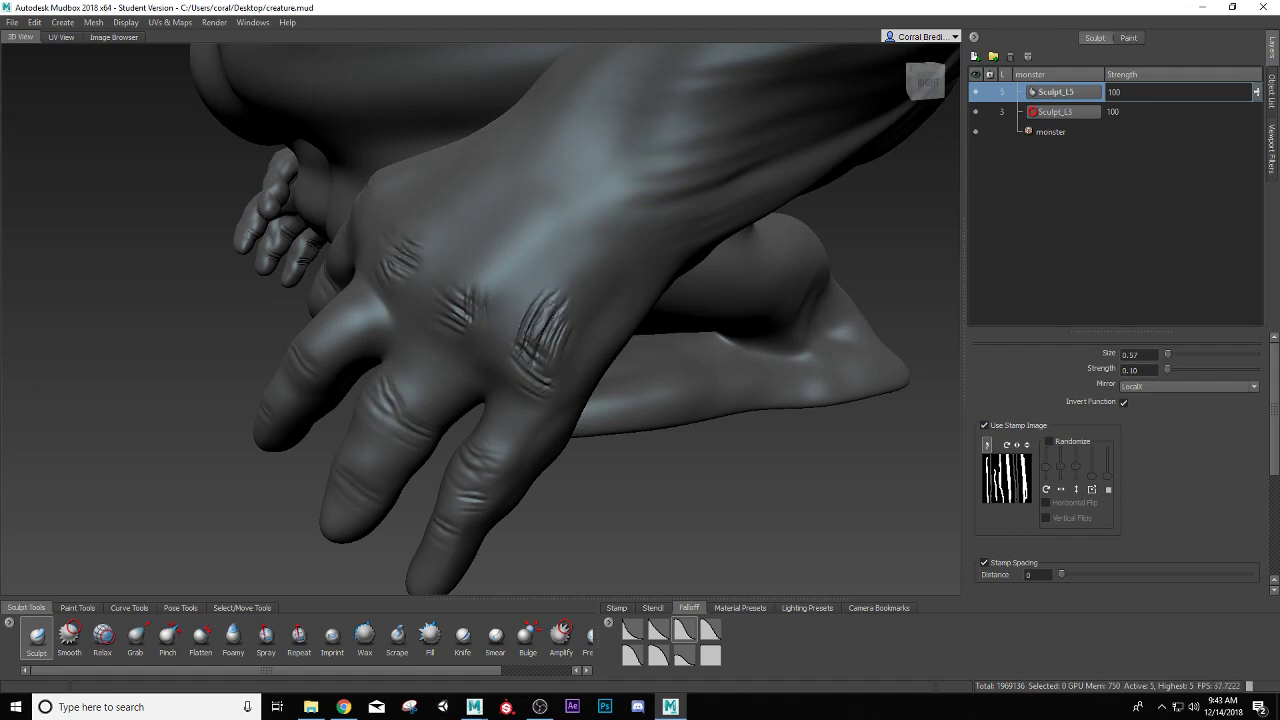
left_click(982, 425)
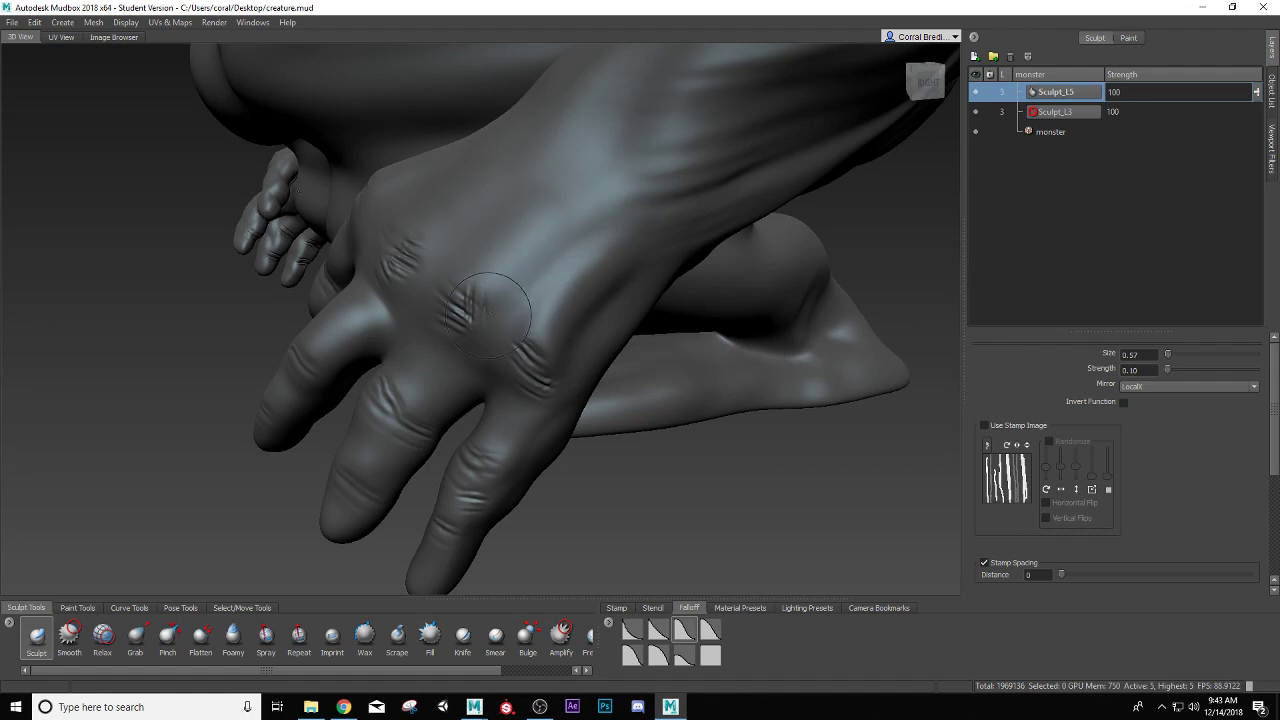
middle_click_drag(487, 238, 531, 292, "alt")
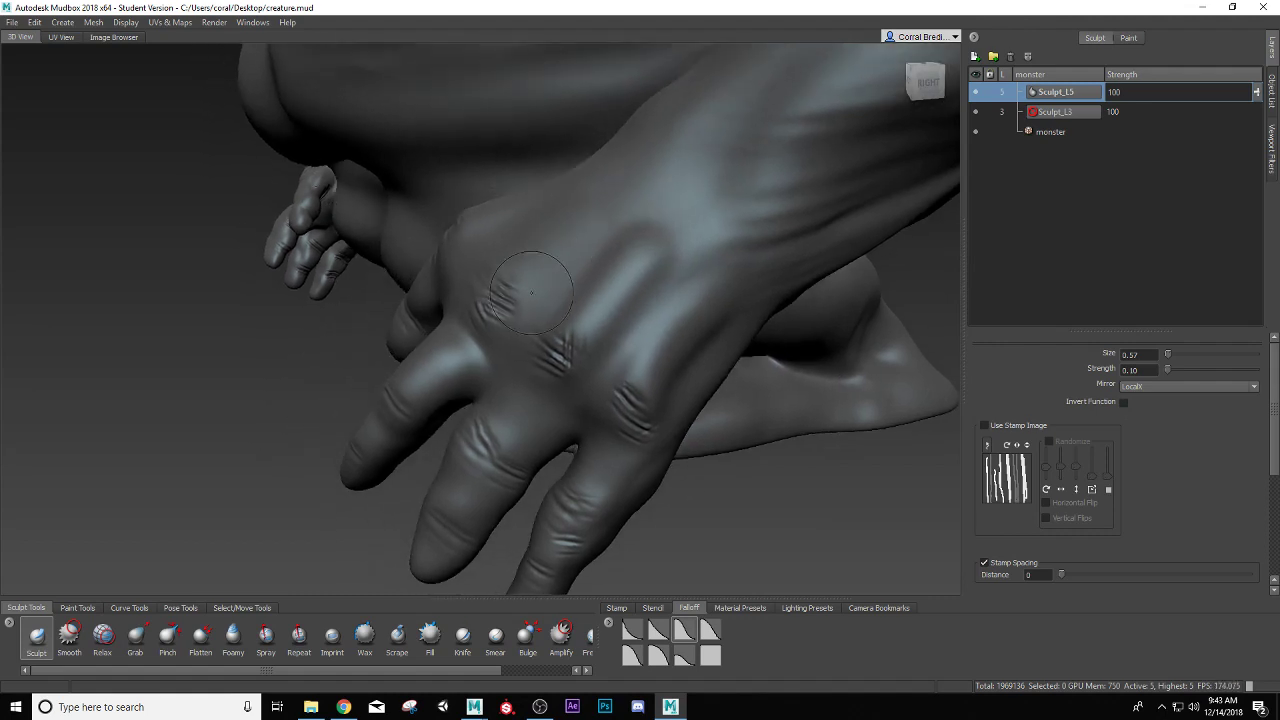
mouse_move(531, 292)
left_mouse_down("alt")
mouse_move(545, 358)
mouse_move(592, 287)
mouse_move(674, 231)
mouse_move(511, 340)
left_mouse_up("alt")
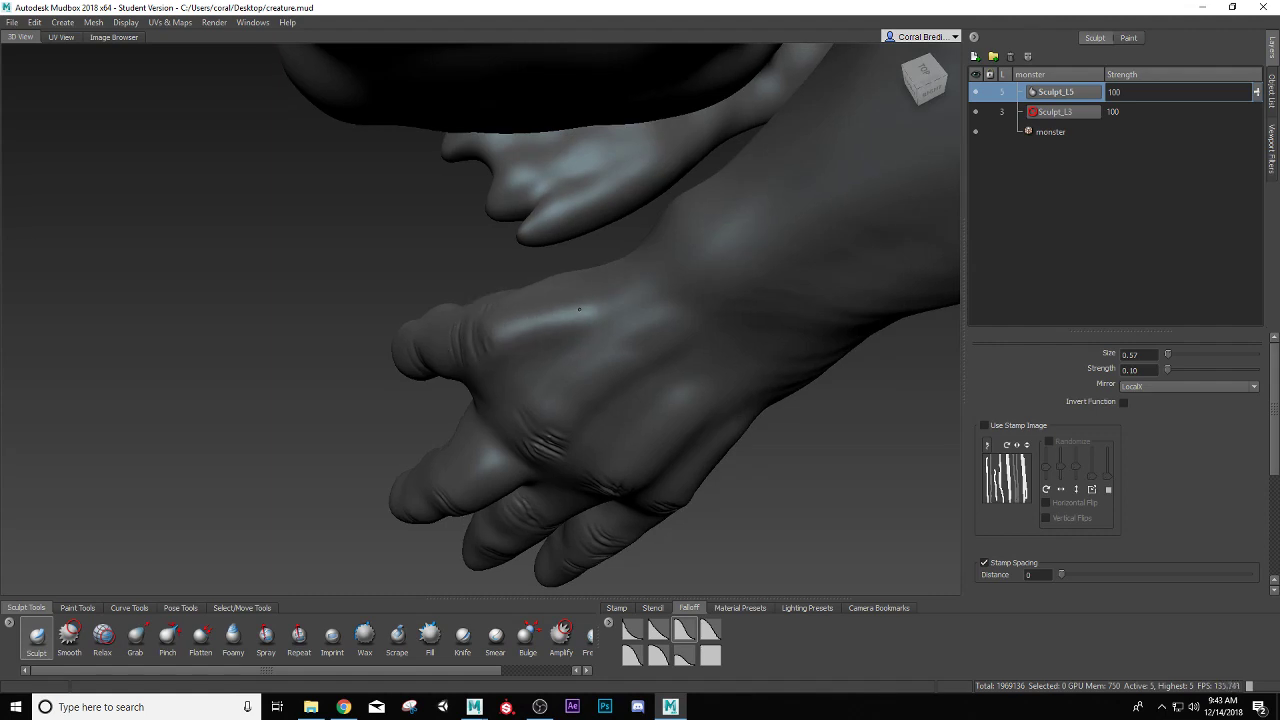
Enlarge the brush to 1.04 and smooth the tendons on the back of the hand.
left_click_drag(638, 286, 607, 330, "alt")
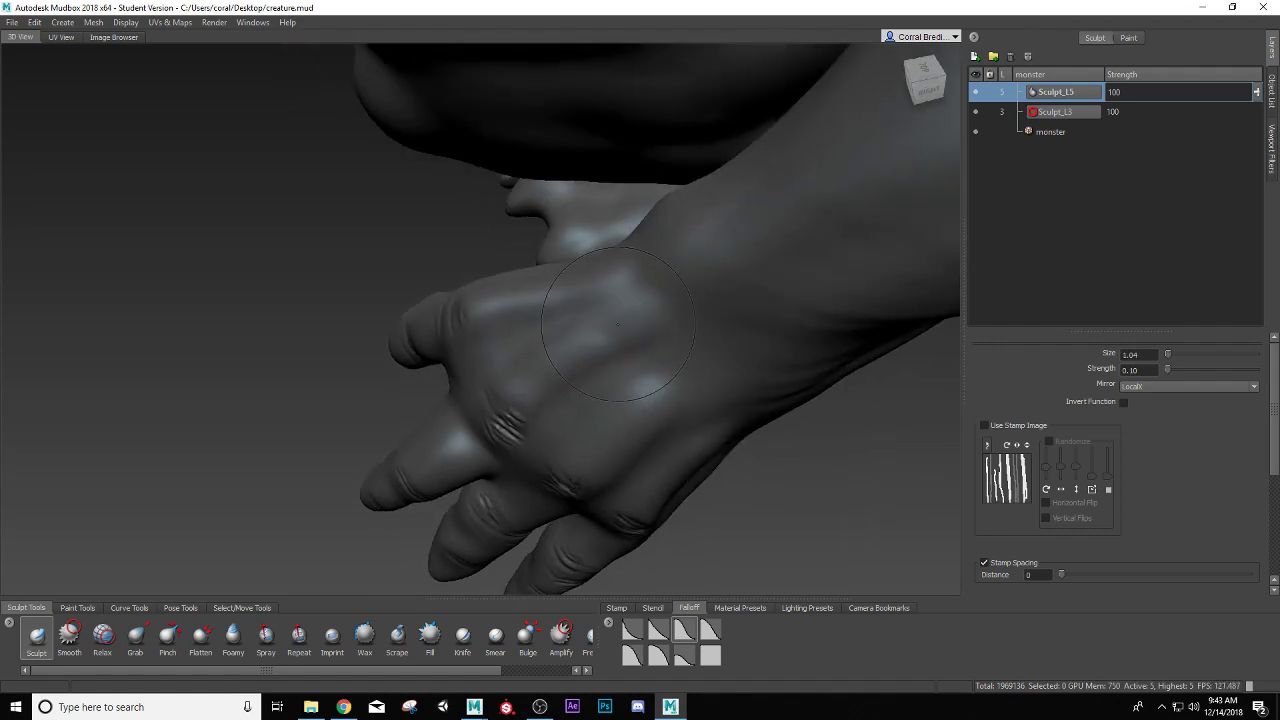
key("shift")
mouse_move(615, 410)
left_mouse_down("alt")
mouse_move(532, 411)
mouse_move(592, 364)
mouse_move(589, 325)
left_mouse_up("alt")
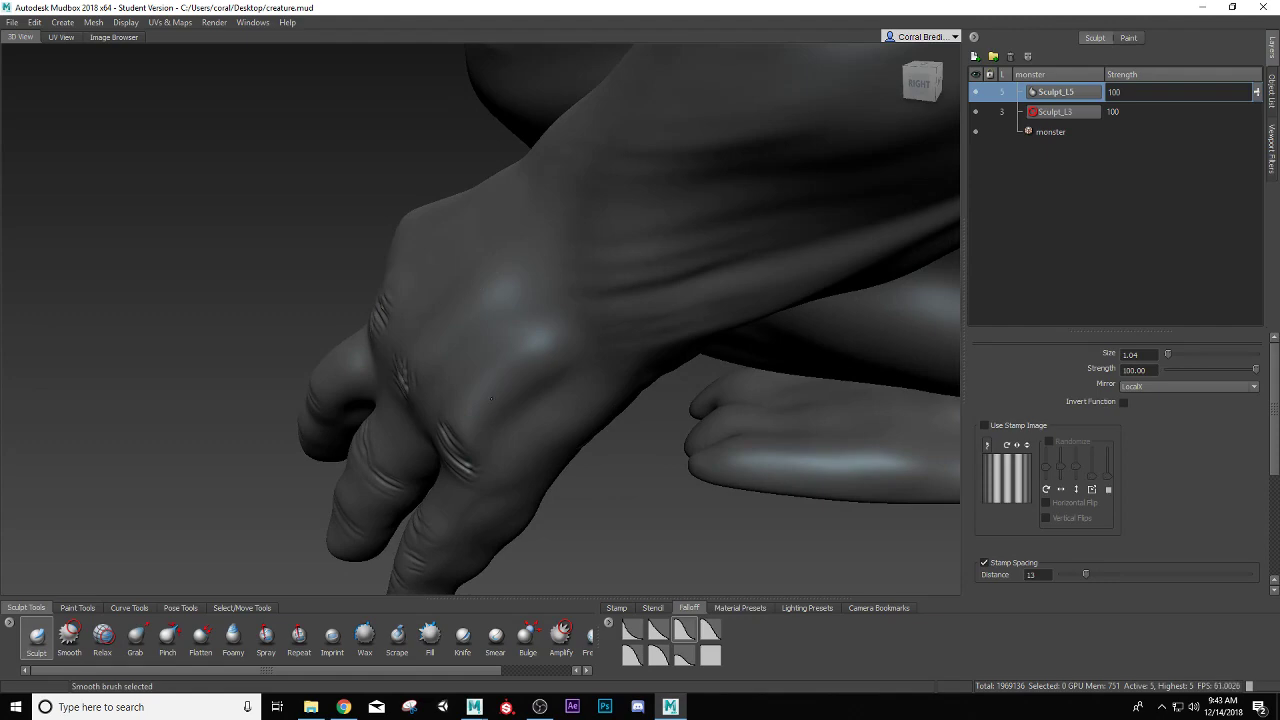
scroll(491, 398, "up", 3)
scroll(491, 398, "down", 7)
mouse_move(493, 398)
left_mouse_down("alt")
mouse_move(662, 372)
mouse_move(681, 352)
mouse_move(562, 372)
mouse_move(505, 337)
mouse_move(462, 331)
left_mouse_up("alt")
scroll(561, 442, "up", 3)
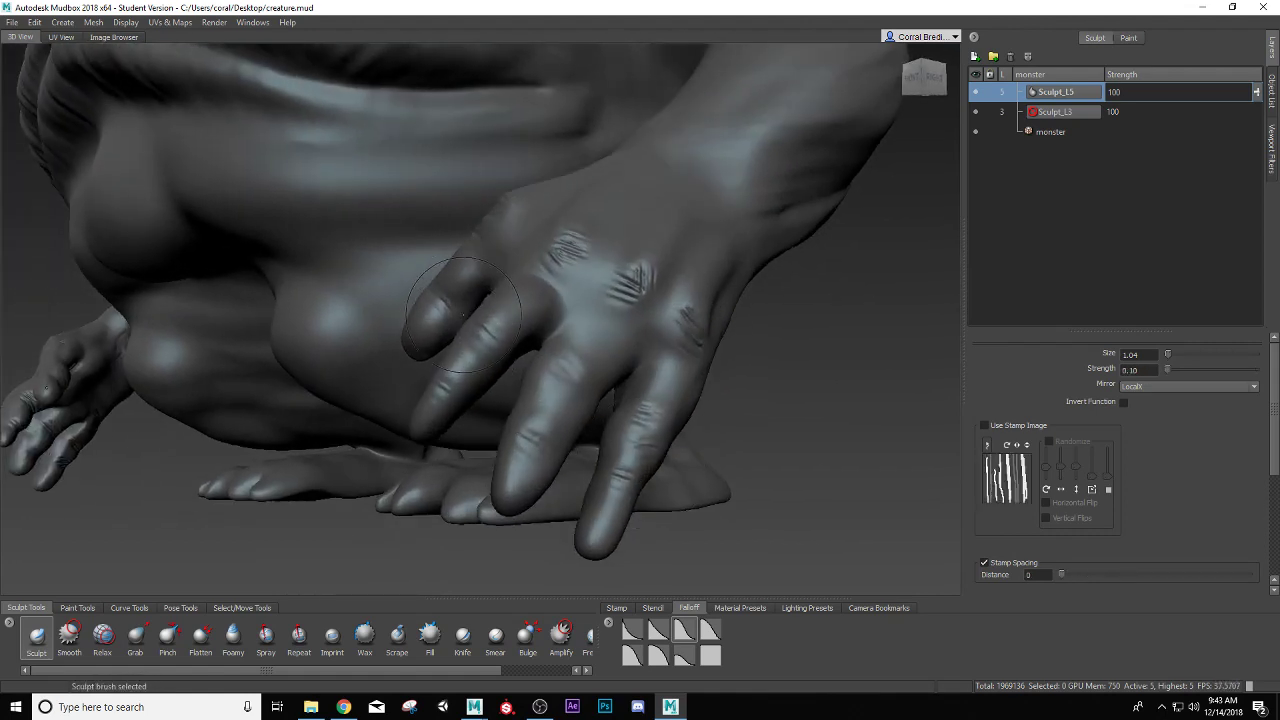
mouse_move(638, 296)
left_mouse_down("alt")
mouse_move(431, 354)
mouse_move(535, 405)
mouse_move(524, 369)
left_mouse_up("alt")
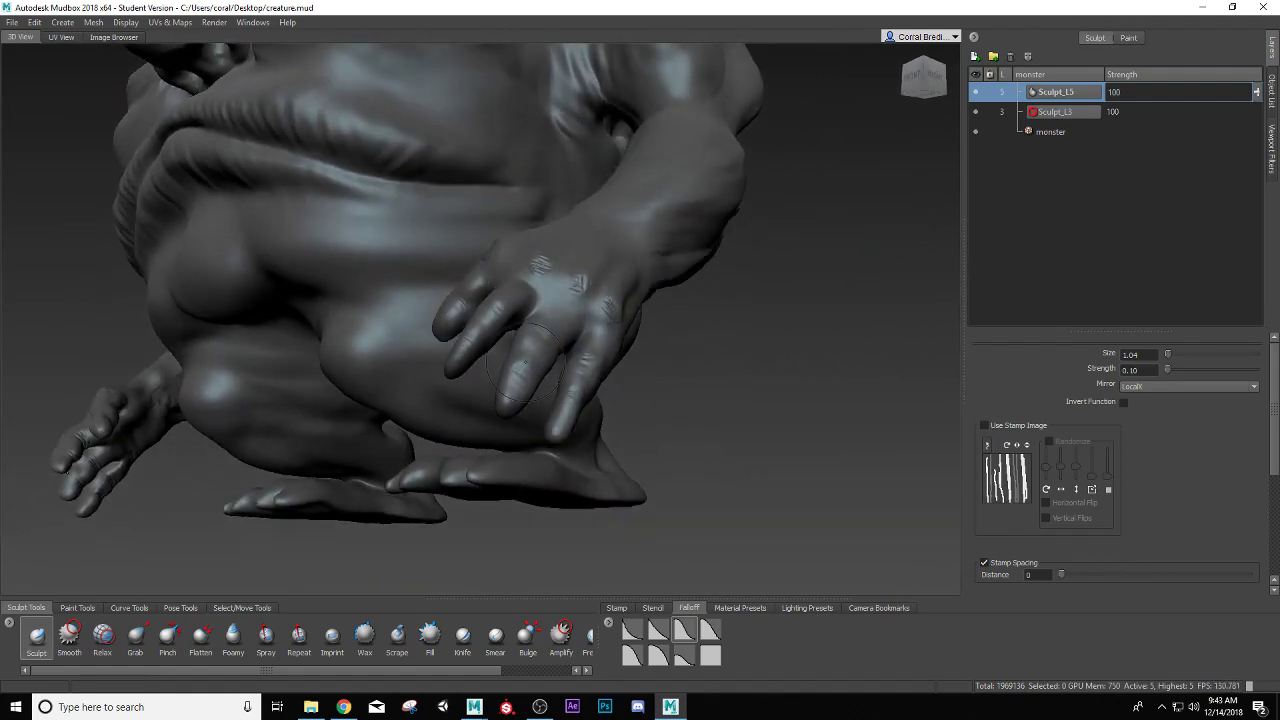
Choose the half-moon gradient stamp for the Sculpt brush and size the brush to the outer finger's tip.
scroll(524, 369, "up", 2)
right_click_drag(524, 369, 660, 490, "alt")
middle_click_drag(660, 490, 470, 385, "alt")
left_click_drag(470, 385, 400, 400, "alt")
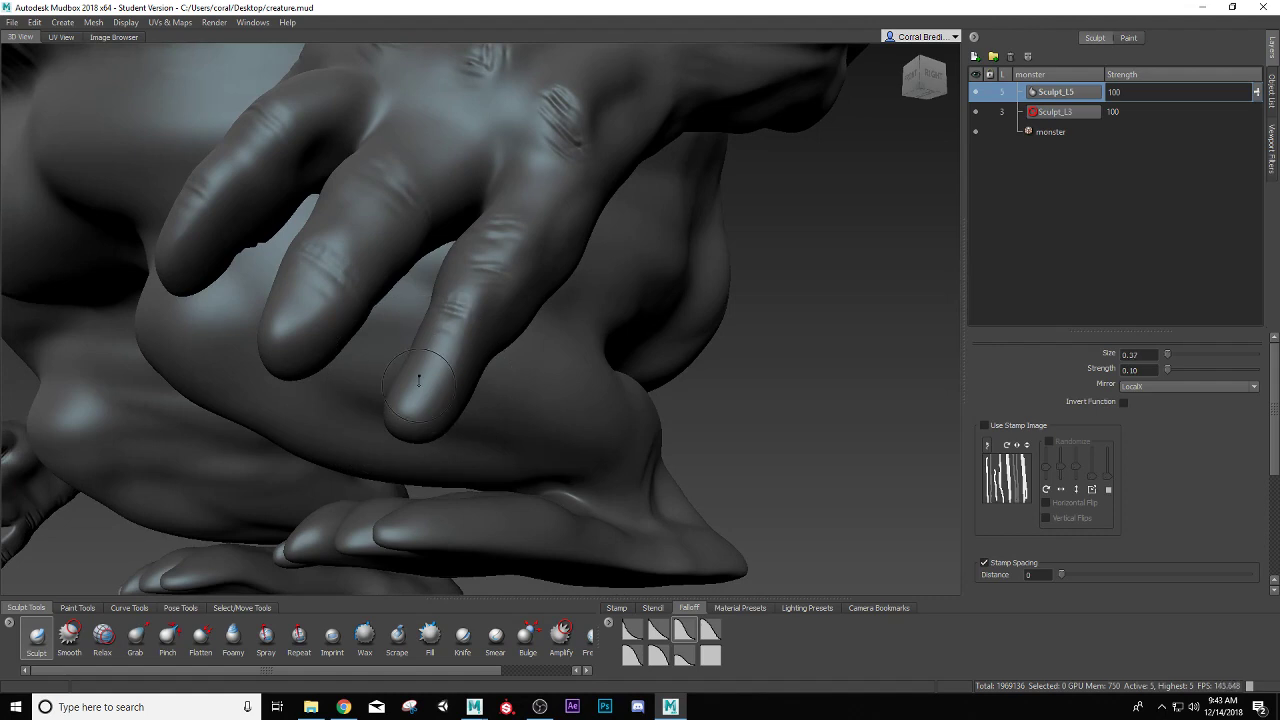
right_click_drag(419, 385, 468, 400, "alt")
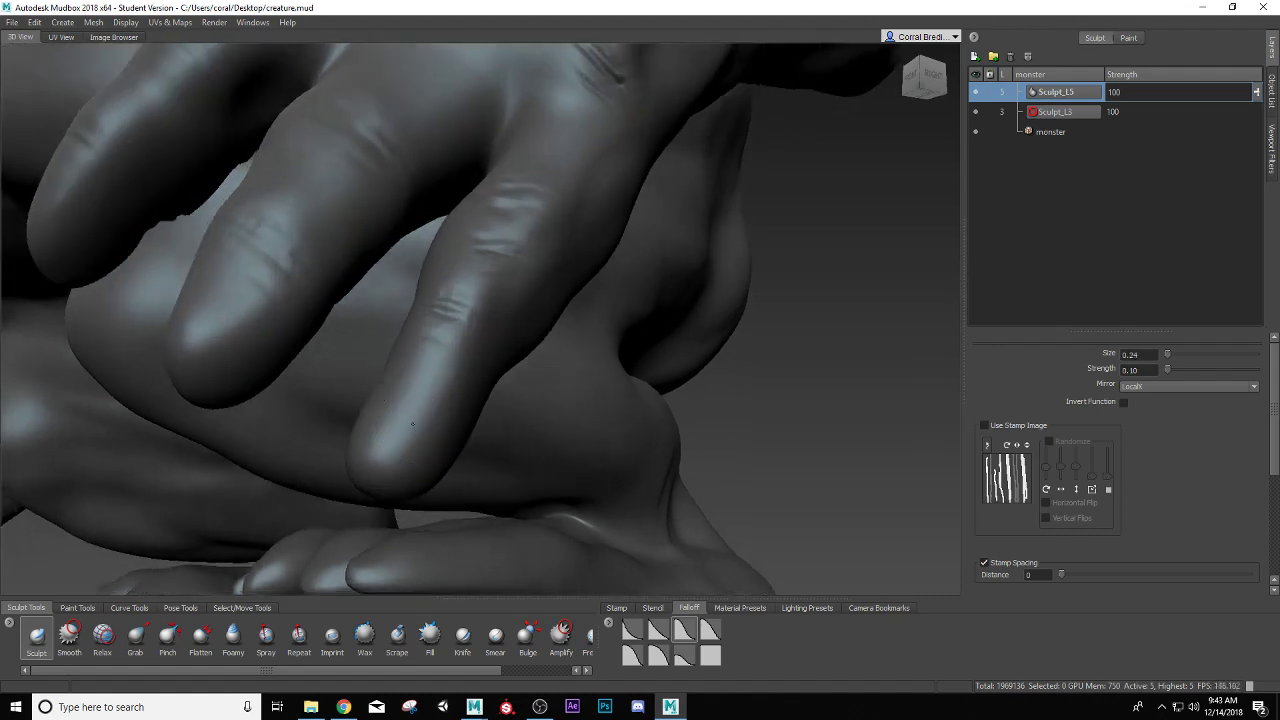
left_click_drag(418, 425, 463, 438, "alt")
middle_click_drag(463, 430, 419, 435, "alt")
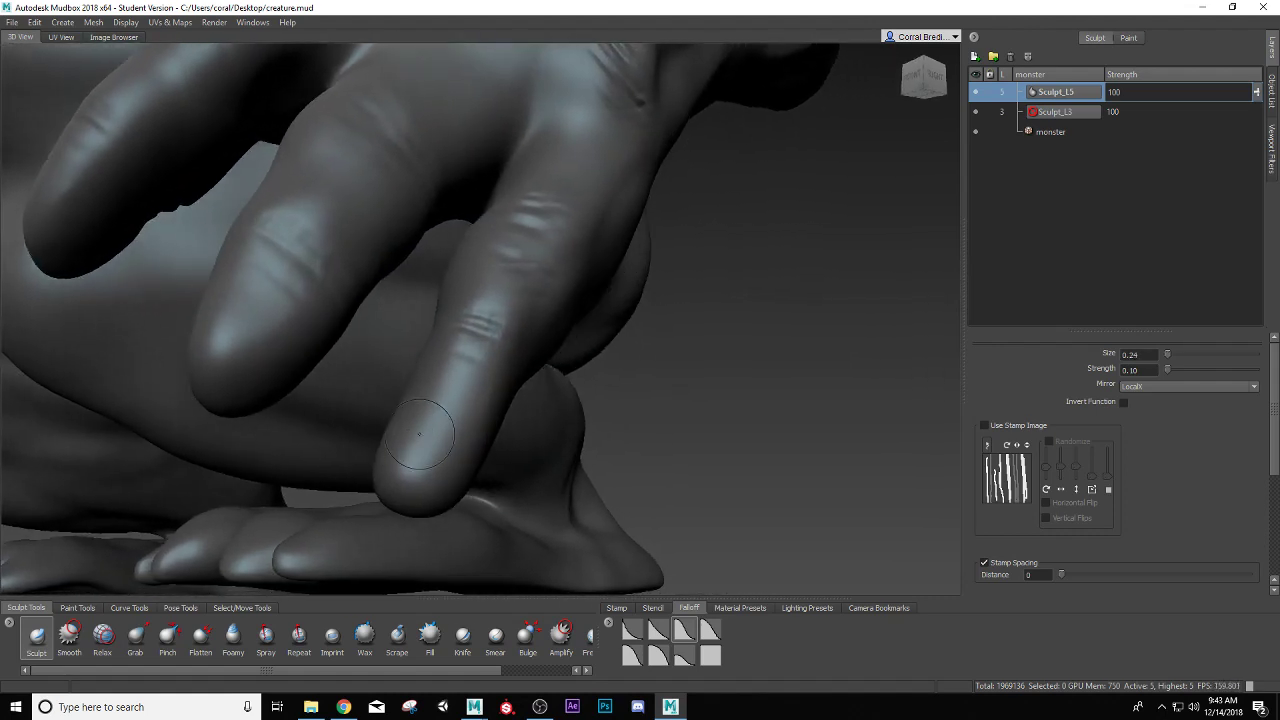
left_click(616, 608)
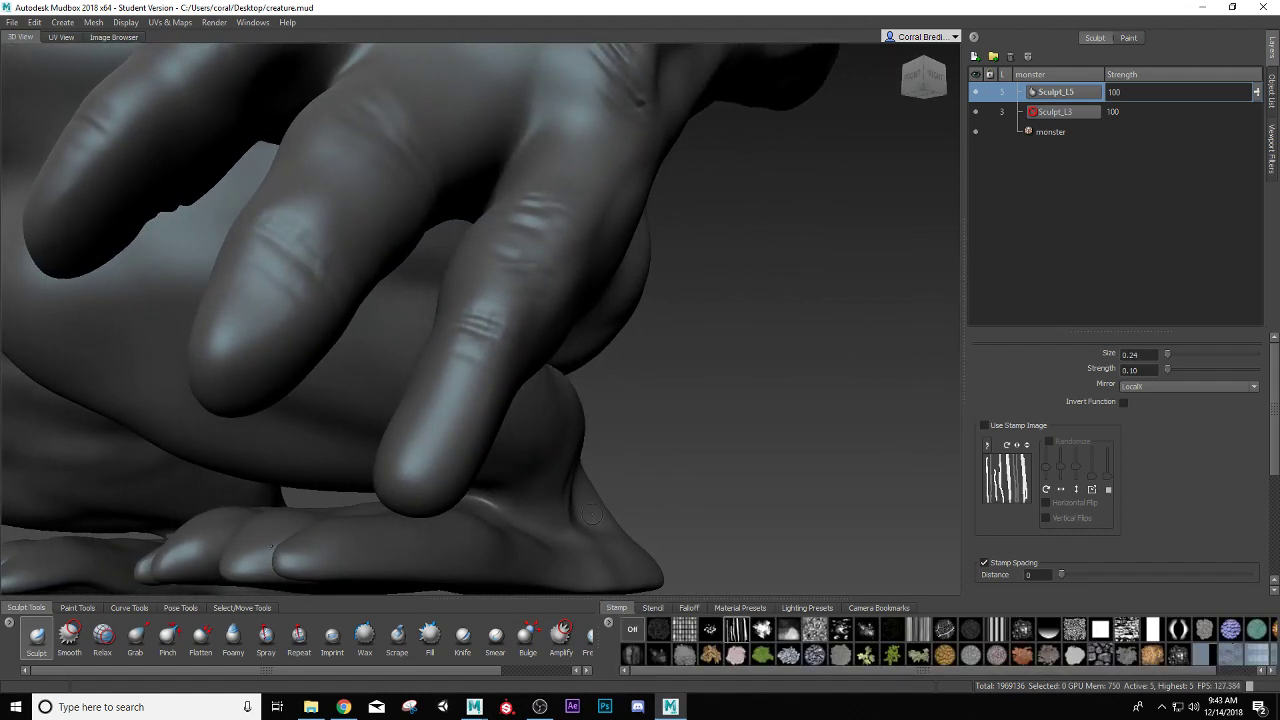
left_click(1049, 632)
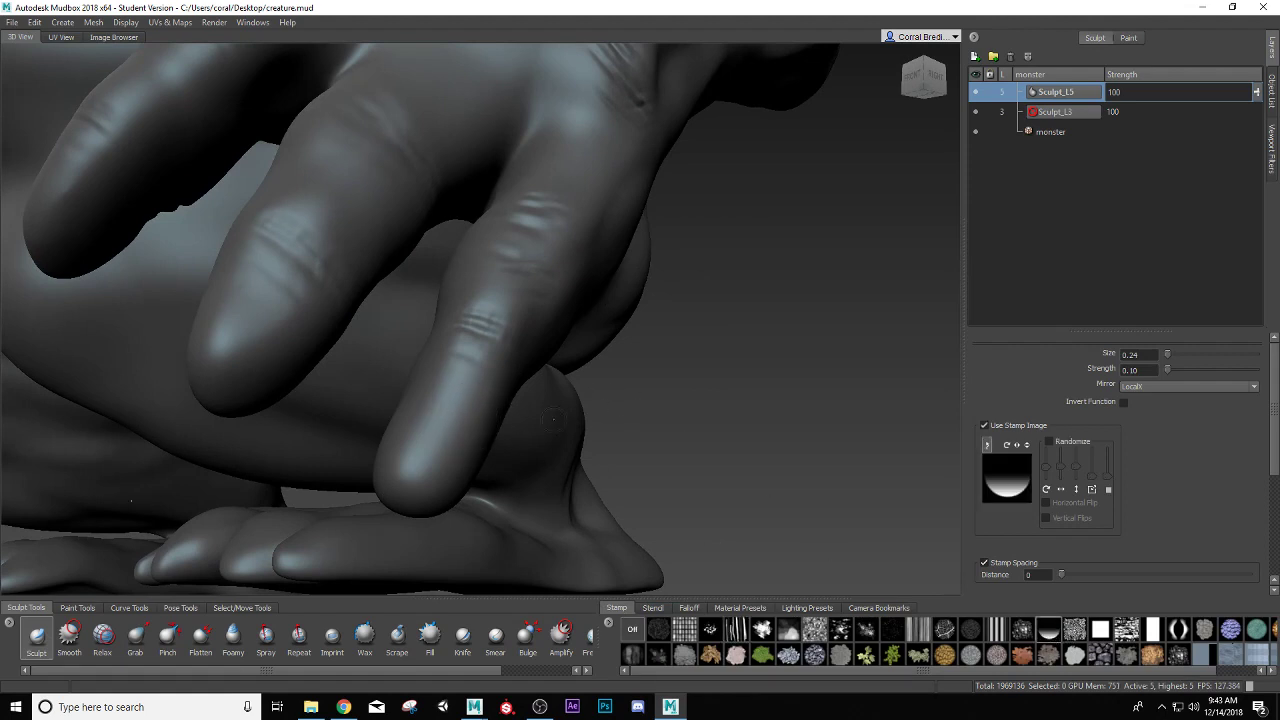
key("b")
left_click_drag(435, 429, 507, 429)
Switch to the Imprint tool with the half-moon gradient stamp, imprint a test nail on the outer fingertip, and undo it.
left_click(333, 638)
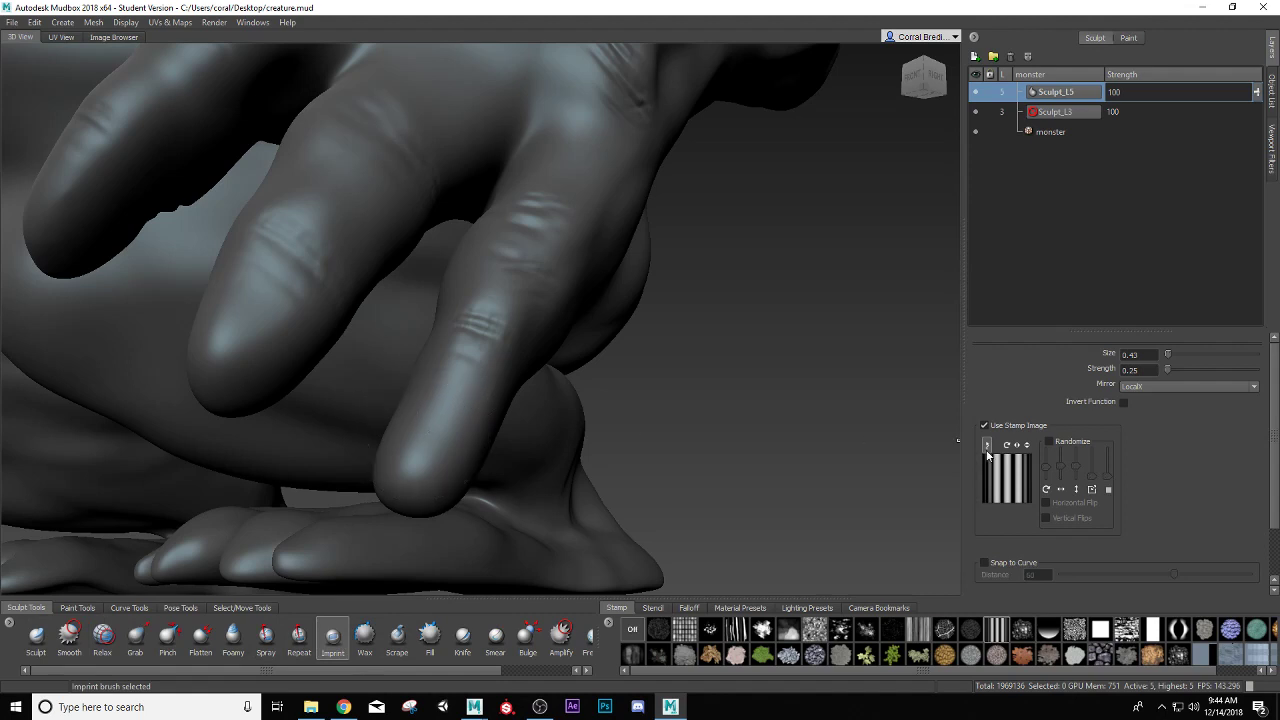
left_click(1047, 630)
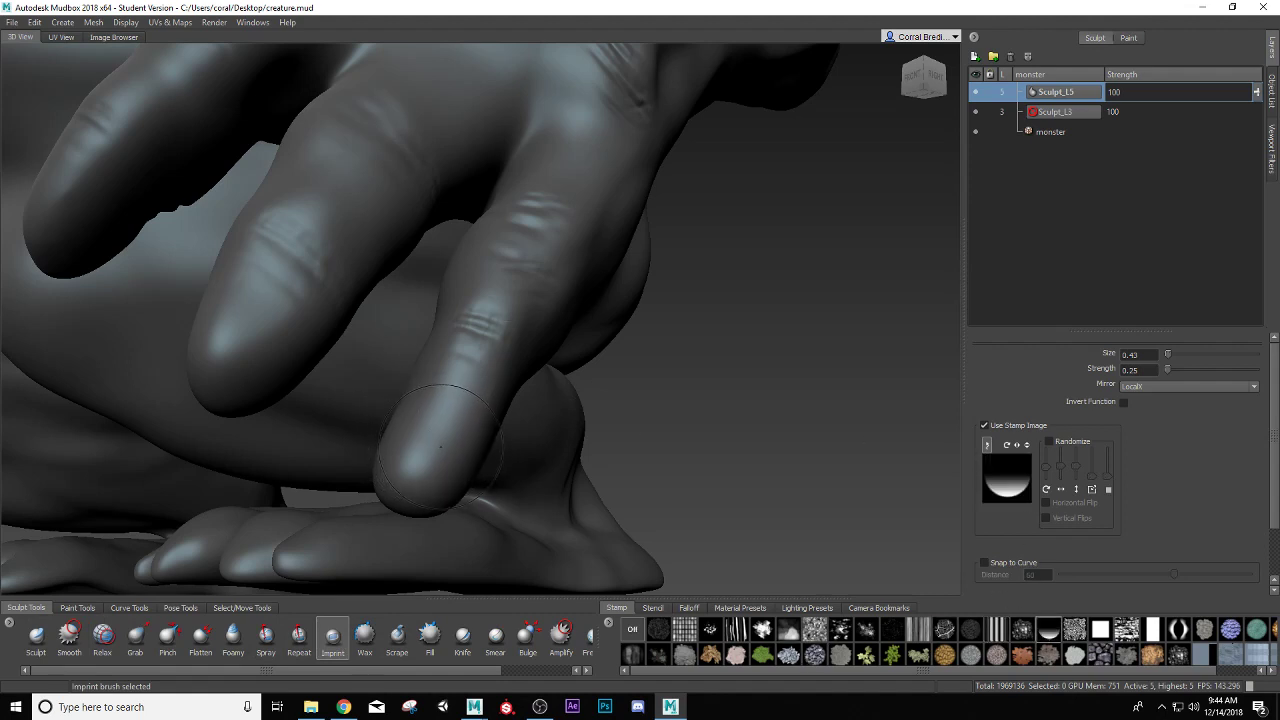
left_click_drag(424, 470, 419, 486)
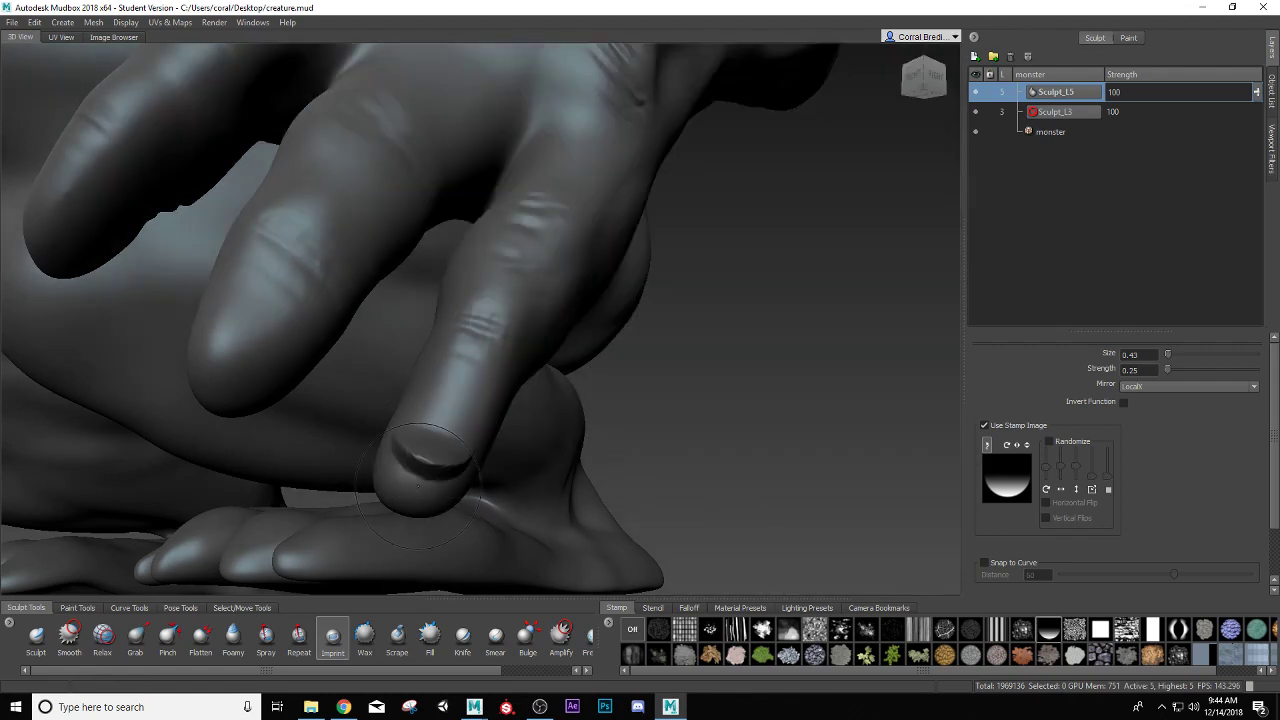
mouse_move(498, 460)
left_mouse_down("alt")
mouse_move(362, 440)
mouse_move(372, 382)
mouse_move(450, 374)
mouse_move(397, 393)
mouse_move(490, 400)
mouse_move(458, 430)
mouse_move(427, 427)
mouse_move(411, 443)
mouse_move(396, 430)
left_mouse_up("alt")
key("ctrl+z")
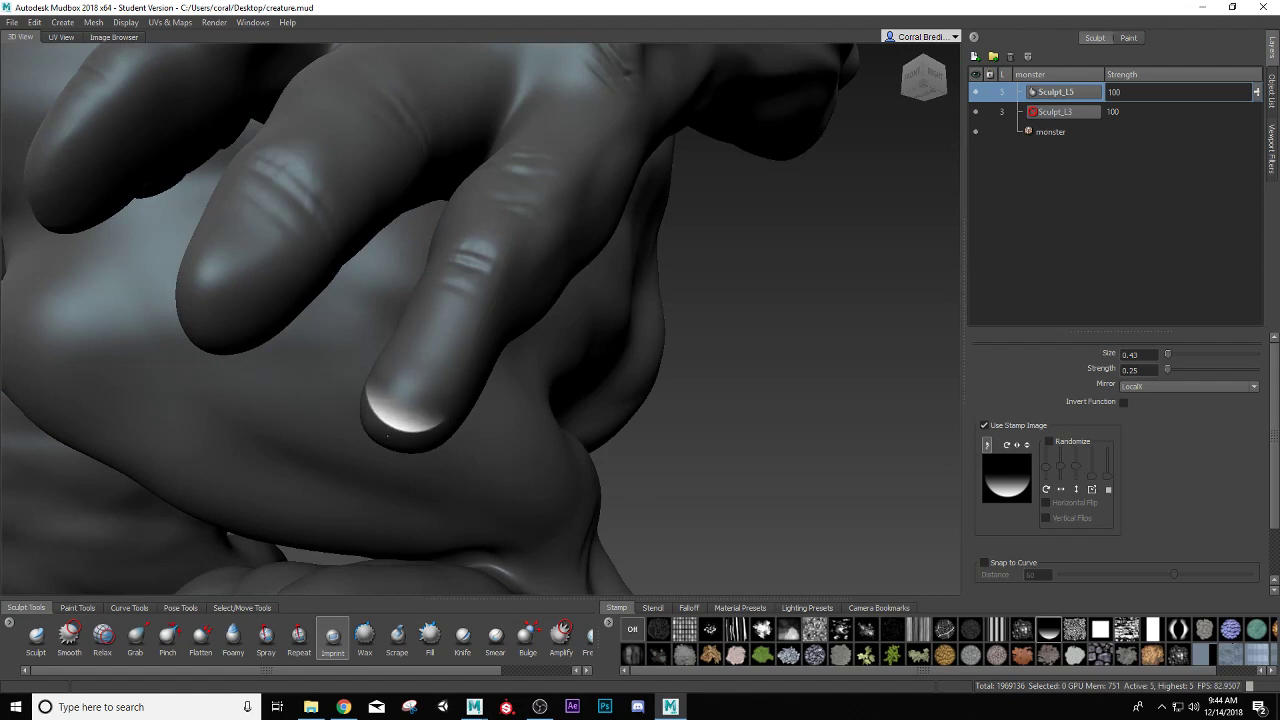
Imprint half-moon nails on the tips of the outer, middle and index fingers and the thumb, and check them from several angles.
mouse_move(398, 432)
left_mouse_down("alt")
mouse_move(318, 415)
mouse_move(504, 420)
mouse_move(501, 404)
mouse_move(484, 419)
left_mouse_up("alt")
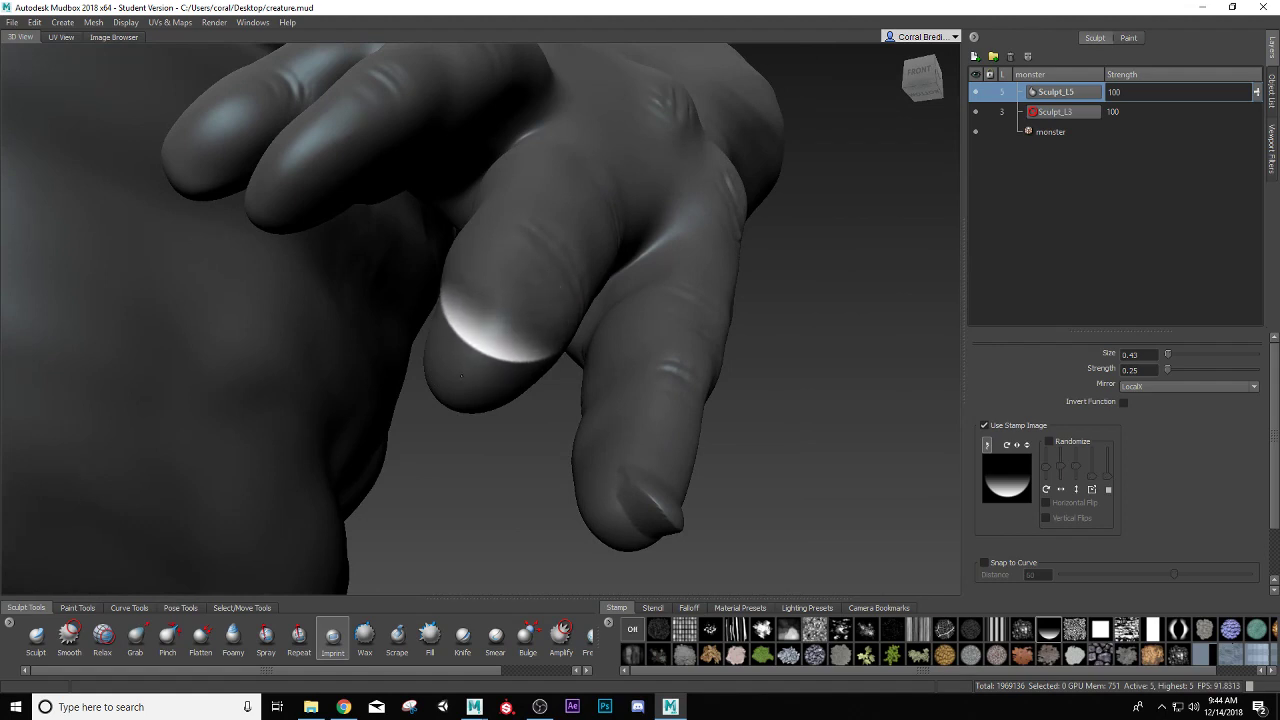
left_click_drag(464, 367, 512, 352, "alt")
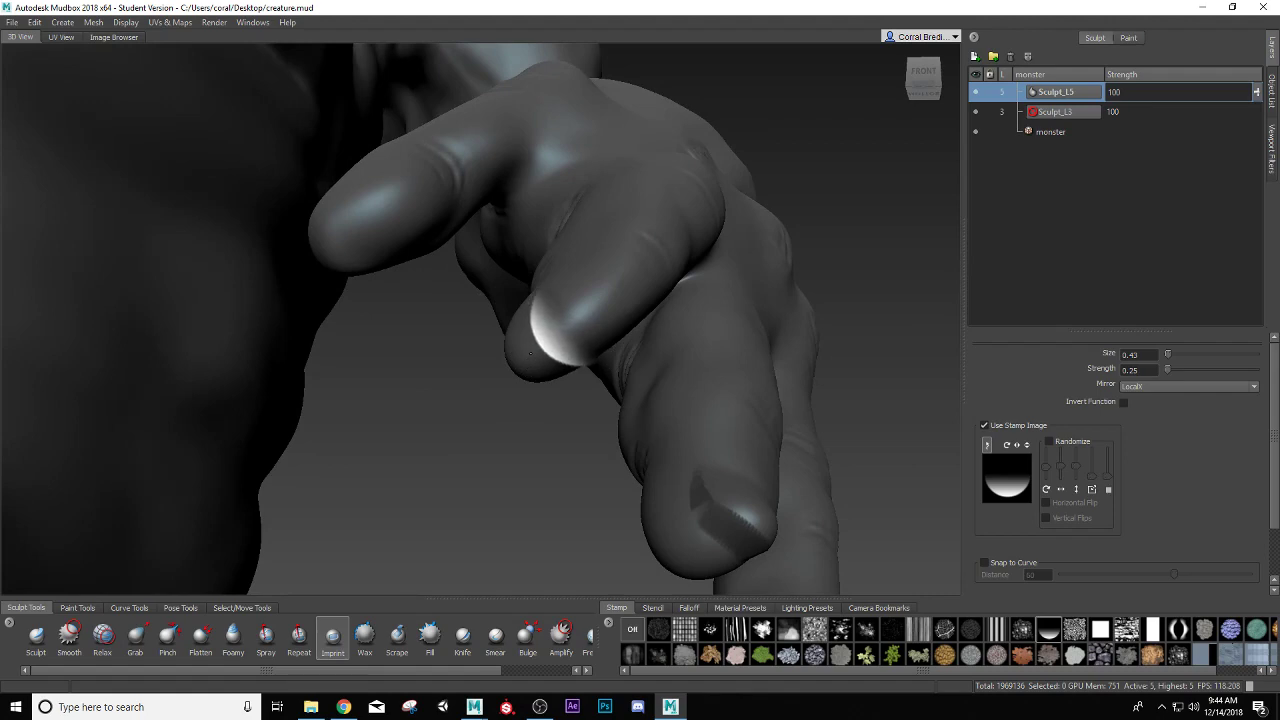
left_click_drag(533, 352, 438, 355, "alt")
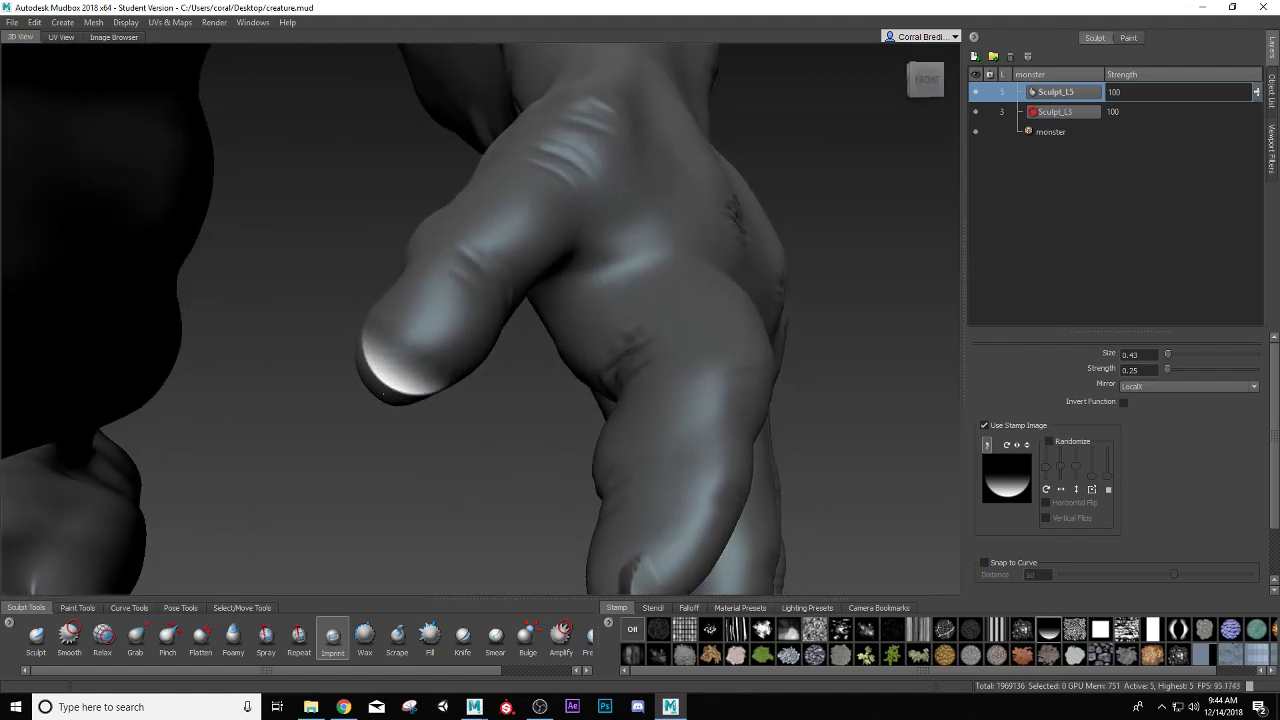
scroll(378, 402, "down", 6)
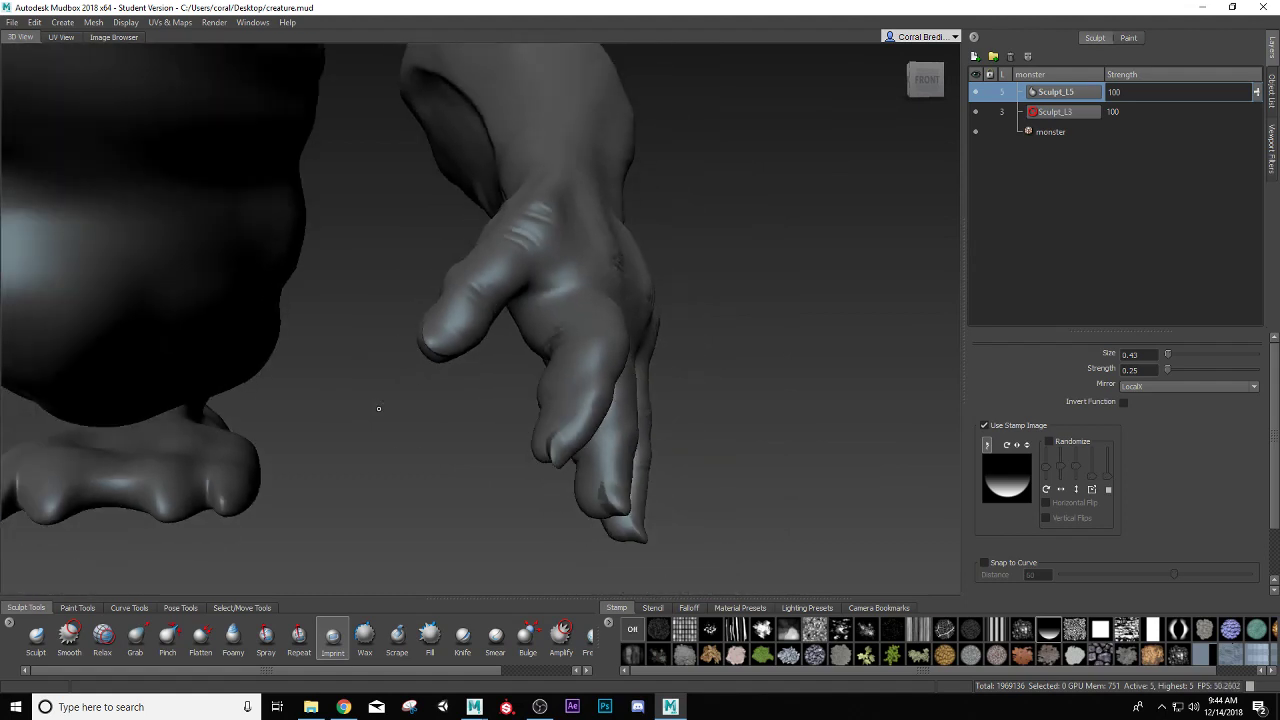
left_click_drag(468, 388, 333, 384, "alt")
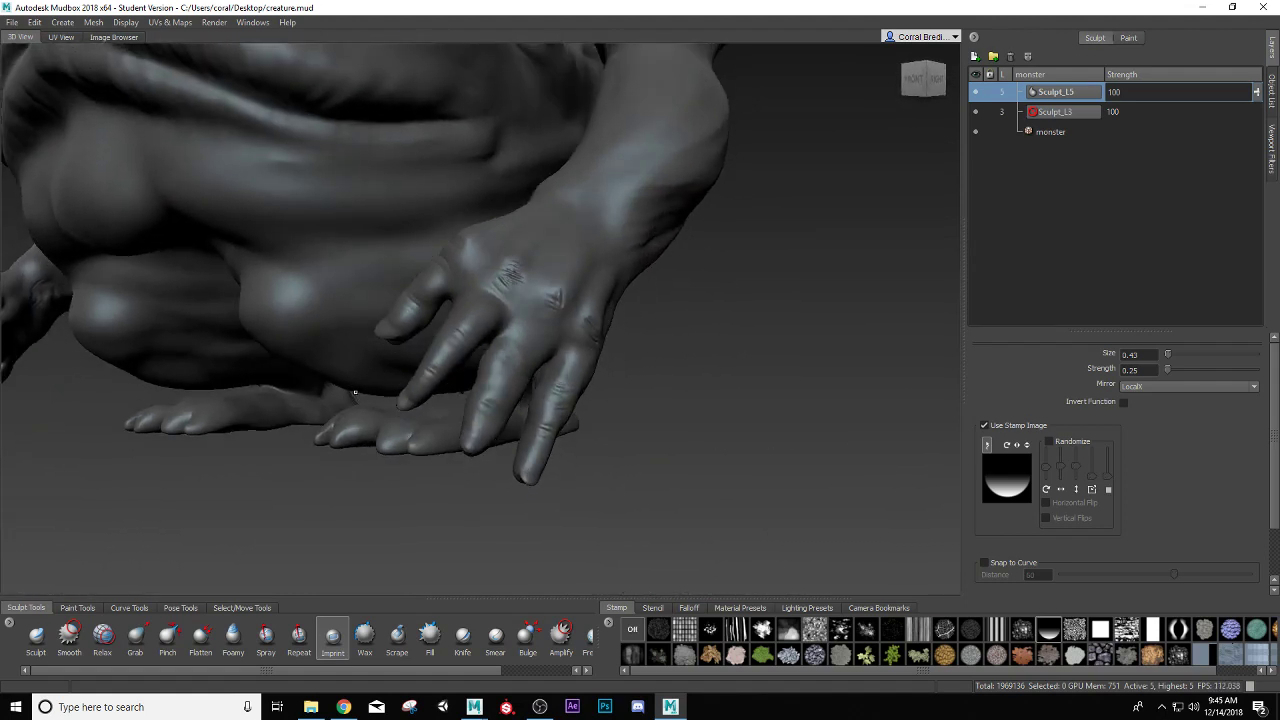
scroll(403, 401, "up", 6)
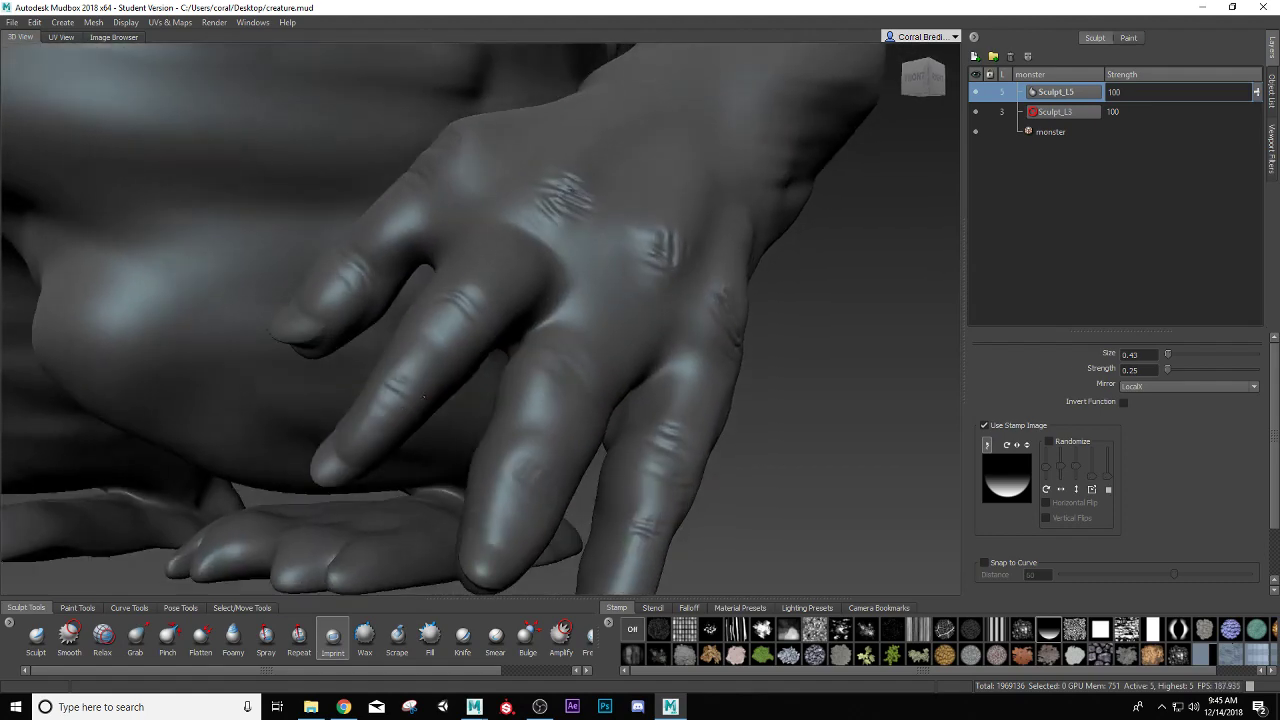
mouse_move(424, 398)
left_mouse_down("alt")
mouse_move(370, 458)
mouse_move(349, 377)
mouse_move(327, 404)
mouse_move(140, 465)
left_mouse_up("alt")
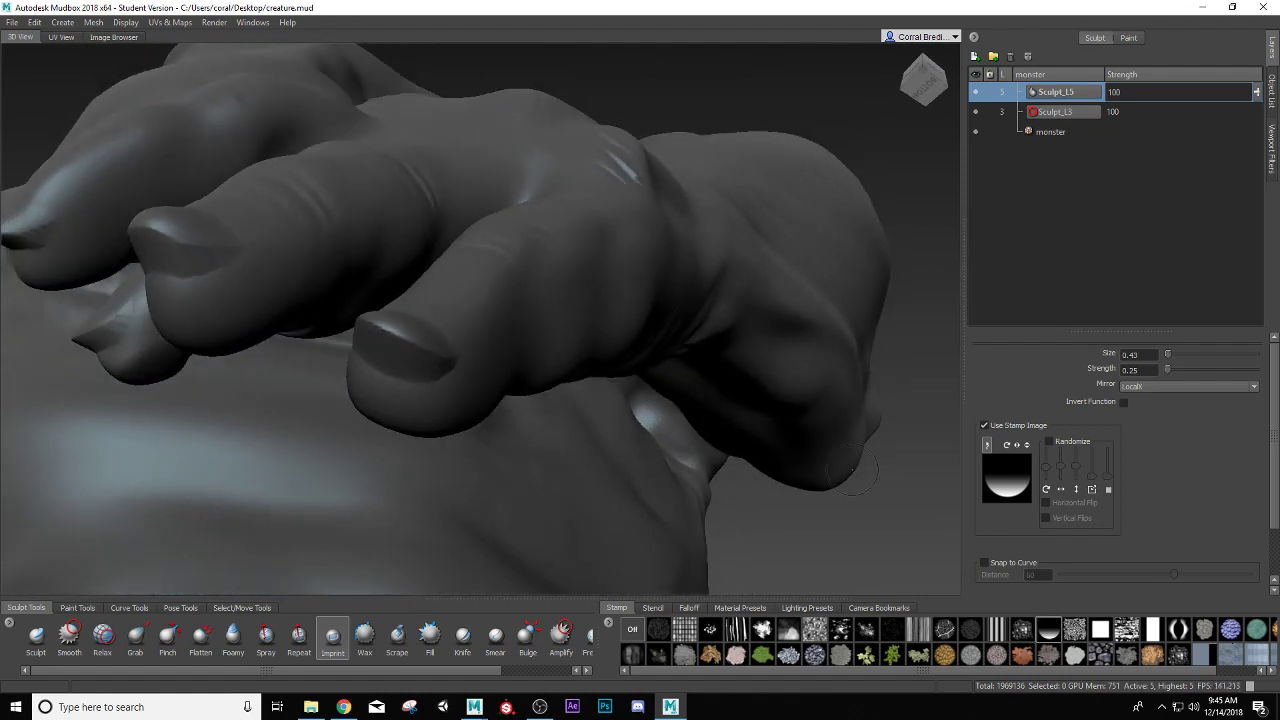
Sculpt the edge of the outer fingernail without a stamp at size 0.13, and pull the nail tip outward with the Grab tool.
left_click(36, 638)
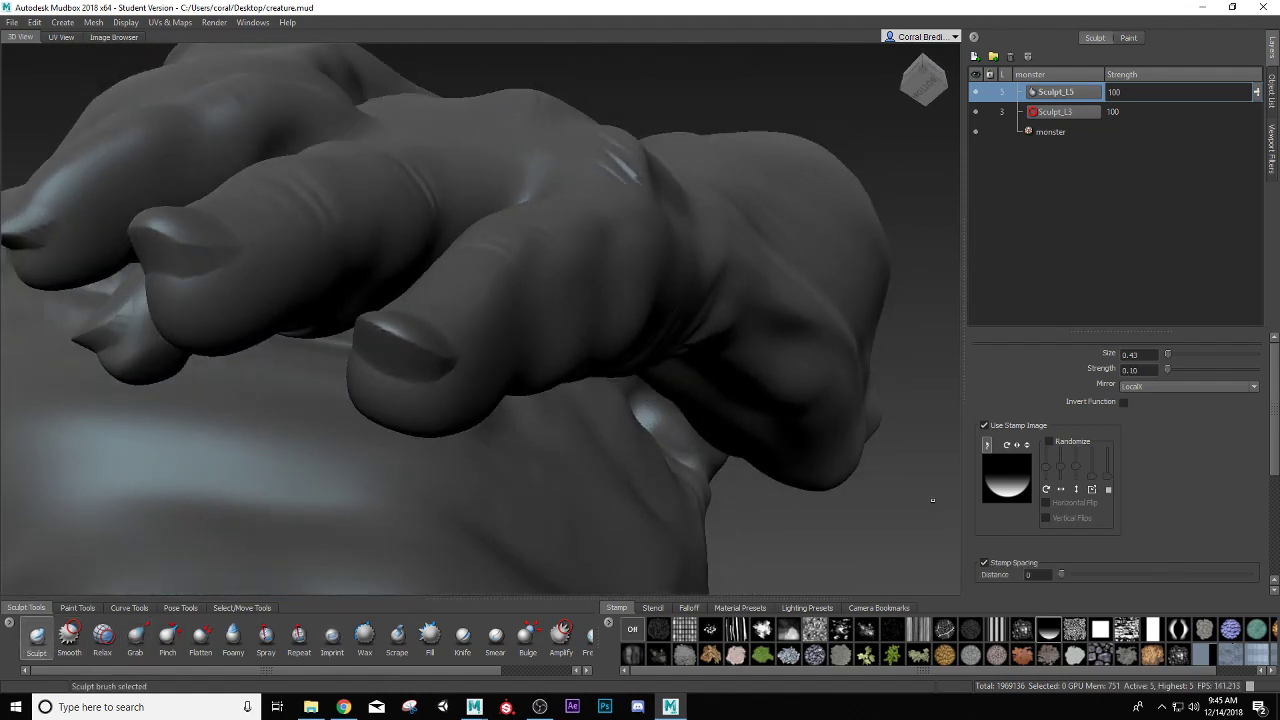
left_click(985, 426)
mouse_move(450, 345)
left_mouse_down("alt")
mouse_move(535, 300)
mouse_move(562, 338)
mouse_move(518, 346)
left_mouse_up("alt")
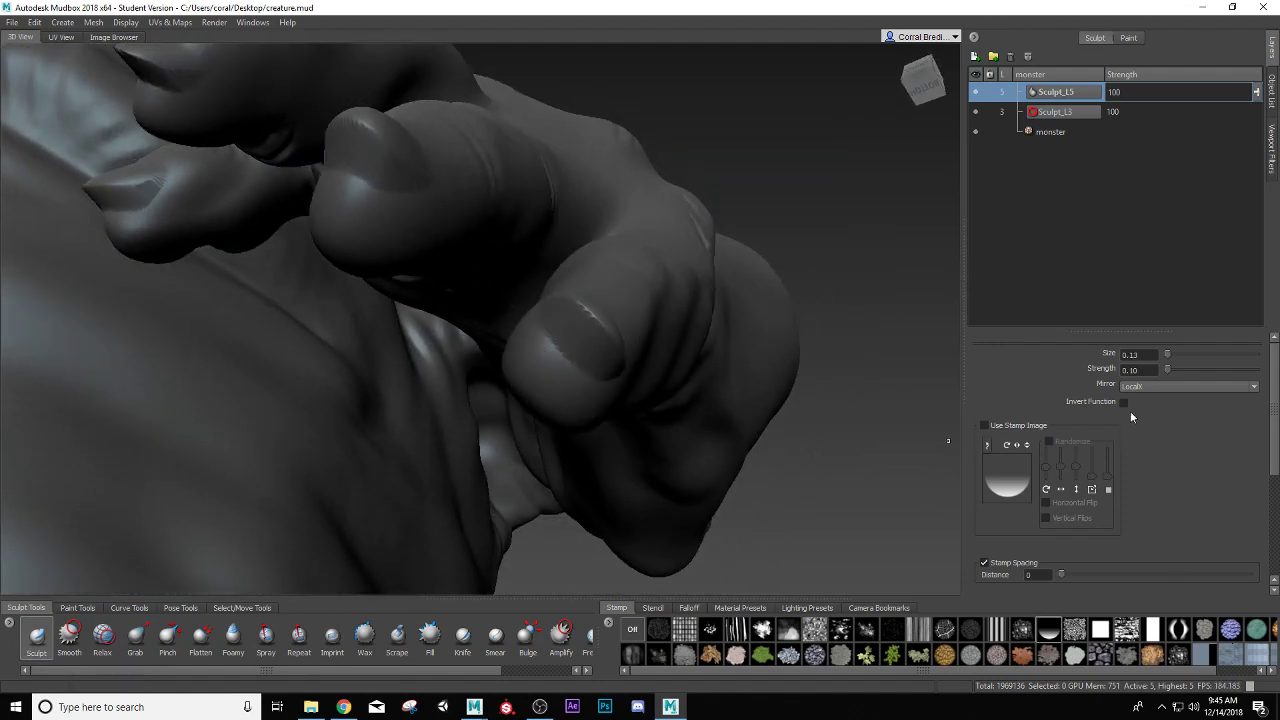
mouse_move(541, 336)
left_mouse_down()
mouse_move(603, 377)
mouse_move(440, 367)
mouse_move(301, 387)
mouse_move(230, 430)
left_mouse_up()
left_click(137, 640)
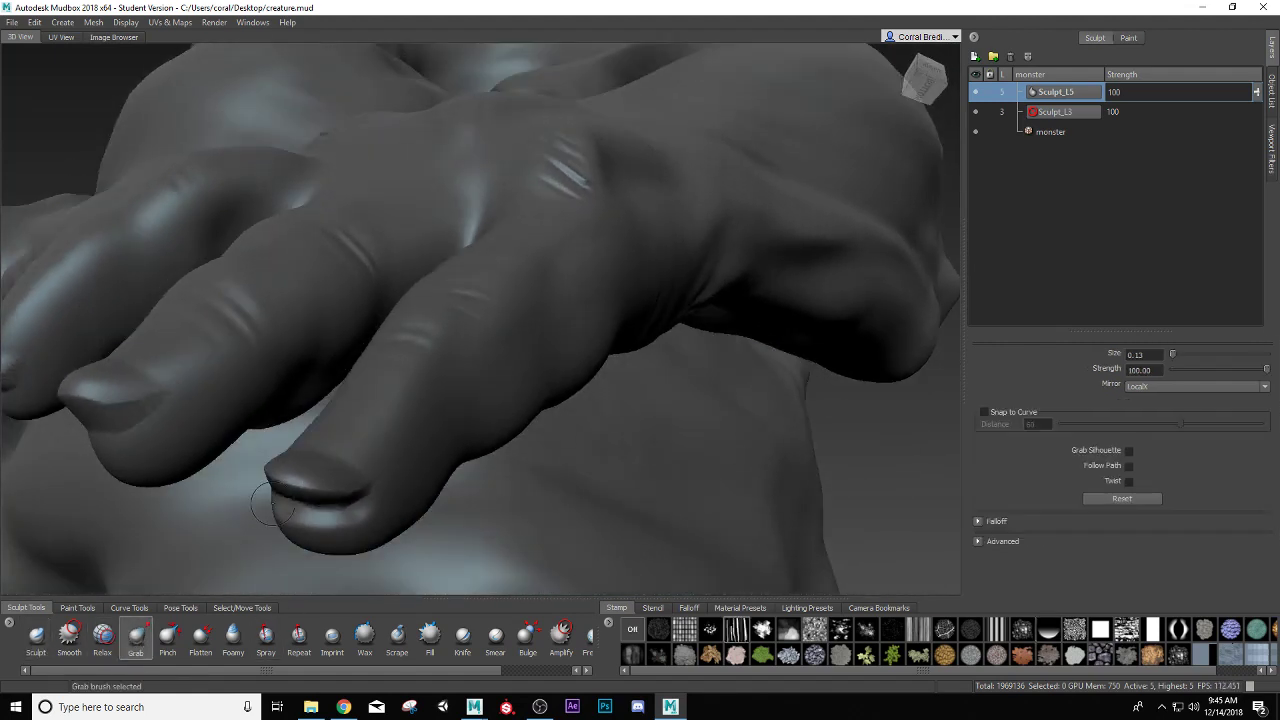
mouse_move(276, 498)
left_mouse_down()
mouse_move(324, 498)
mouse_move(284, 483)
mouse_move(279, 502)
mouse_move(404, 518)
mouse_move(387, 499)
mouse_move(413, 335)
mouse_move(401, 327)
mouse_move(430, 332)
left_mouse_up()
Undo the last two changes and paint a face selection over the skin surrounding the outer finger's nail, leaving the nail itself unselected.
key("q")
key("ctrl+z")
key("ctrl+z")
mouse_move(462, 273)
left_mouse_down()
mouse_move(519, 310)
mouse_move(412, 335)
mouse_move(300, 410)
mouse_move(328, 391)
mouse_move(308, 419)
mouse_move(345, 395)
mouse_move(410, 425)
mouse_move(446, 415)
left_mouse_up()
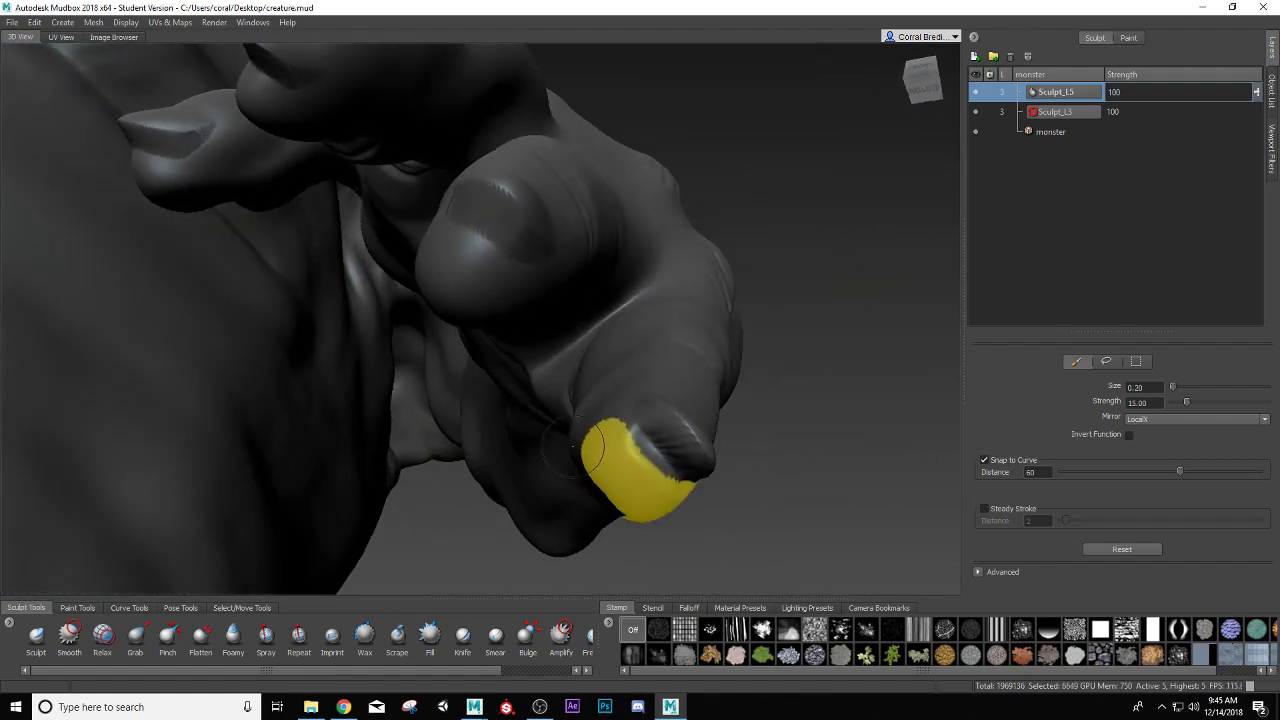
mouse_move(573, 446)
left_mouse_down("alt")
mouse_move(625, 550)
mouse_move(638, 551)
mouse_move(584, 538)
mouse_move(458, 466)
mouse_move(369, 460)
mouse_move(395, 480)
mouse_move(385, 465)
mouse_move(420, 465)
mouse_move(446, 486)
left_mouse_up("alt")
mouse_move(446, 486)
left_mouse_down("alt")
mouse_move(390, 492)
mouse_move(238, 446)
mouse_move(250, 425)
mouse_move(296, 470)
mouse_move(309, 449)
mouse_move(355, 270)
mouse_move(338, 290)
mouse_move(305, 292)
left_mouse_up("alt")
mouse_move(305, 292)
left_mouse_down("alt")
mouse_move(385, 245)
mouse_move(391, 314)
mouse_move(450, 420)
mouse_move(640, 390)
mouse_move(678, 431)
mouse_move(655, 400)
mouse_move(648, 435)
left_mouse_up("alt")
mouse_move(648, 435)
left_mouse_down("alt")
mouse_move(397, 414)
mouse_move(437, 393)
mouse_move(389, 406)
left_mouse_up("alt")
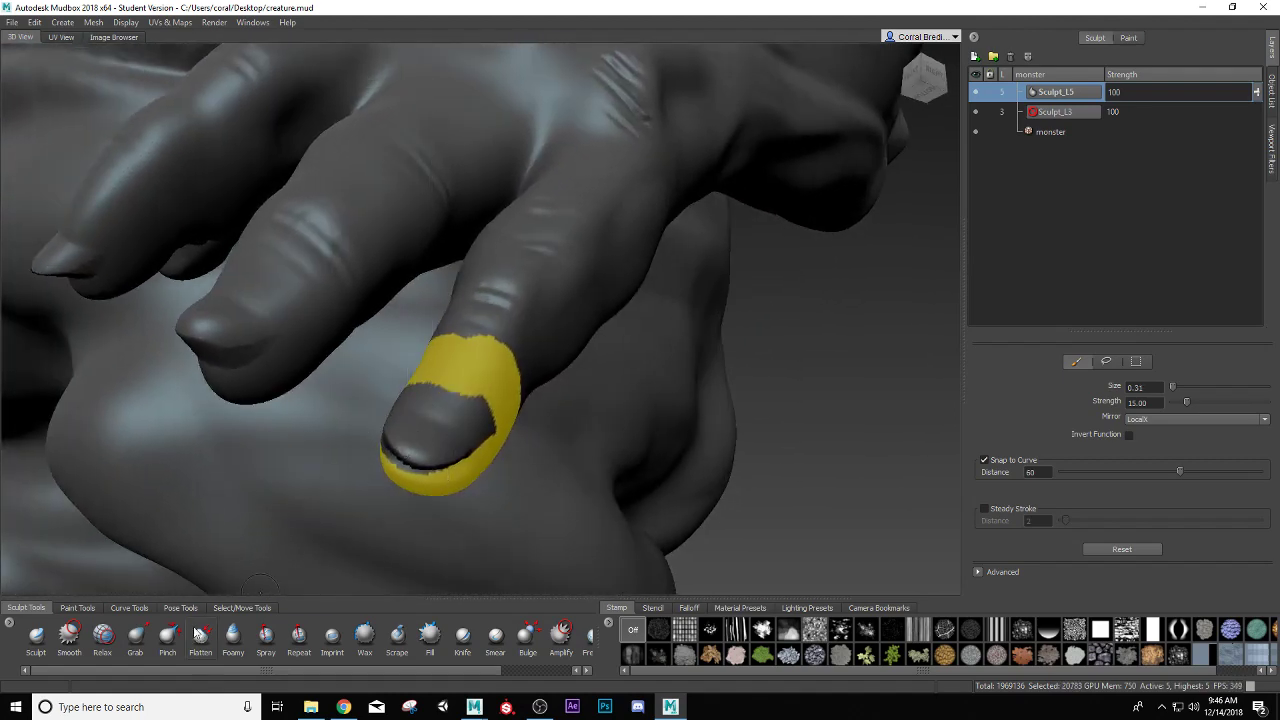
Extend the outer fingernail beyond the fingertip with the Grab tool at size 0.31, shaping it from several angles.
left_click(135, 638)
right_click_drag(234, 531, 350, 490, "alt")
left_click_drag(350, 490, 388, 425, "alt")
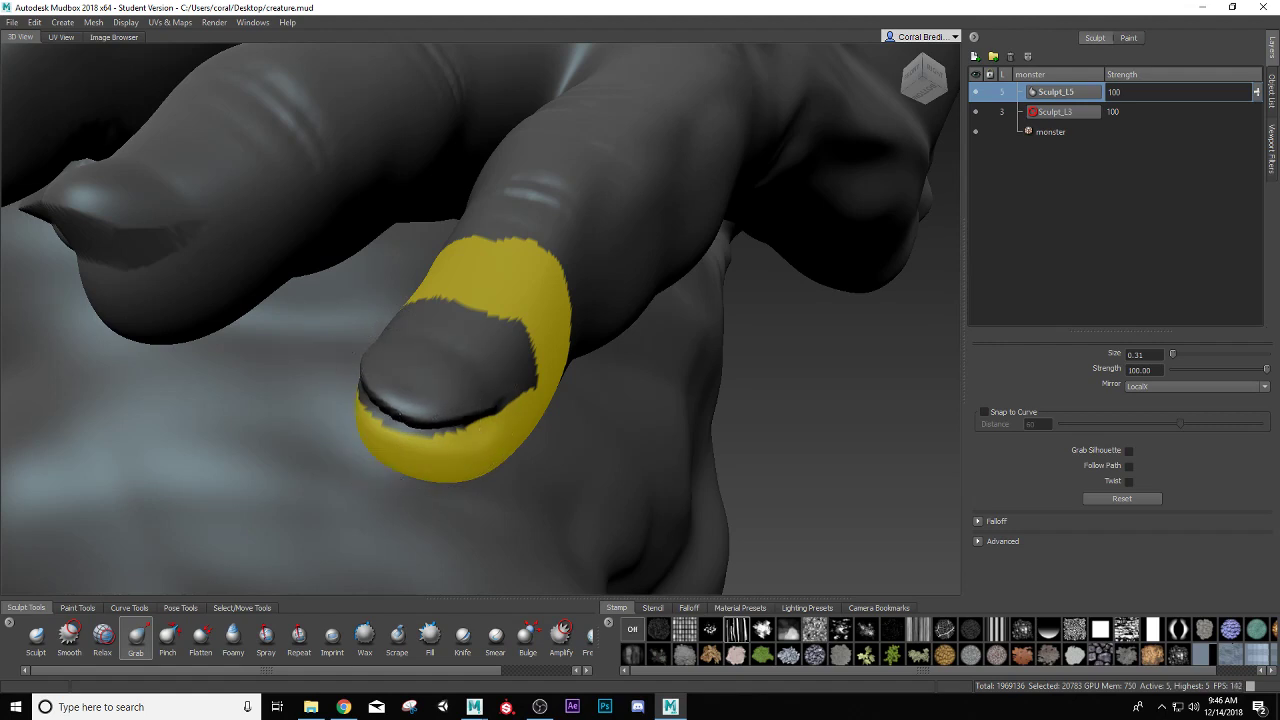
left_click_drag(357, 371, 419, 400, "alt")
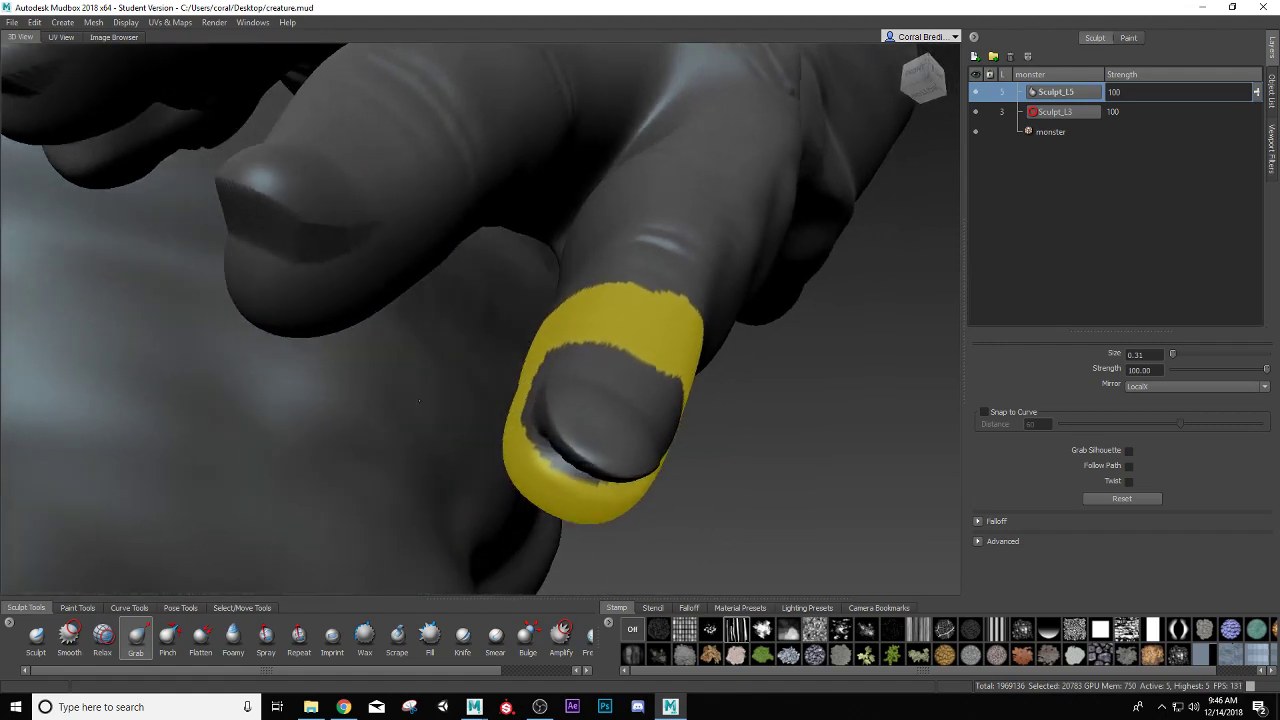
mouse_move(553, 413)
left_mouse_down()
mouse_move(536, 398)
mouse_move(390, 410)
mouse_move(534, 420)
left_mouse_up()
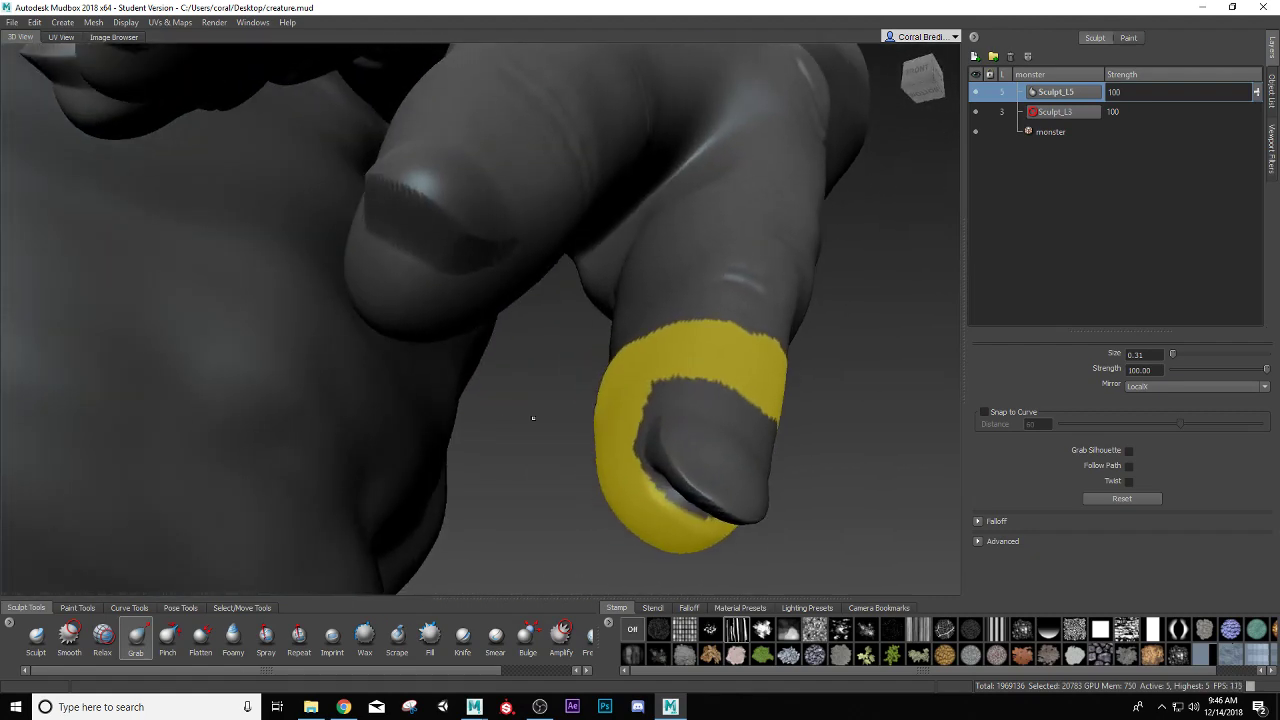
mouse_move(646, 443)
left_mouse_down("alt")
mouse_move(233, 398)
mouse_move(194, 354)
mouse_move(180, 380)
left_mouse_up("alt")
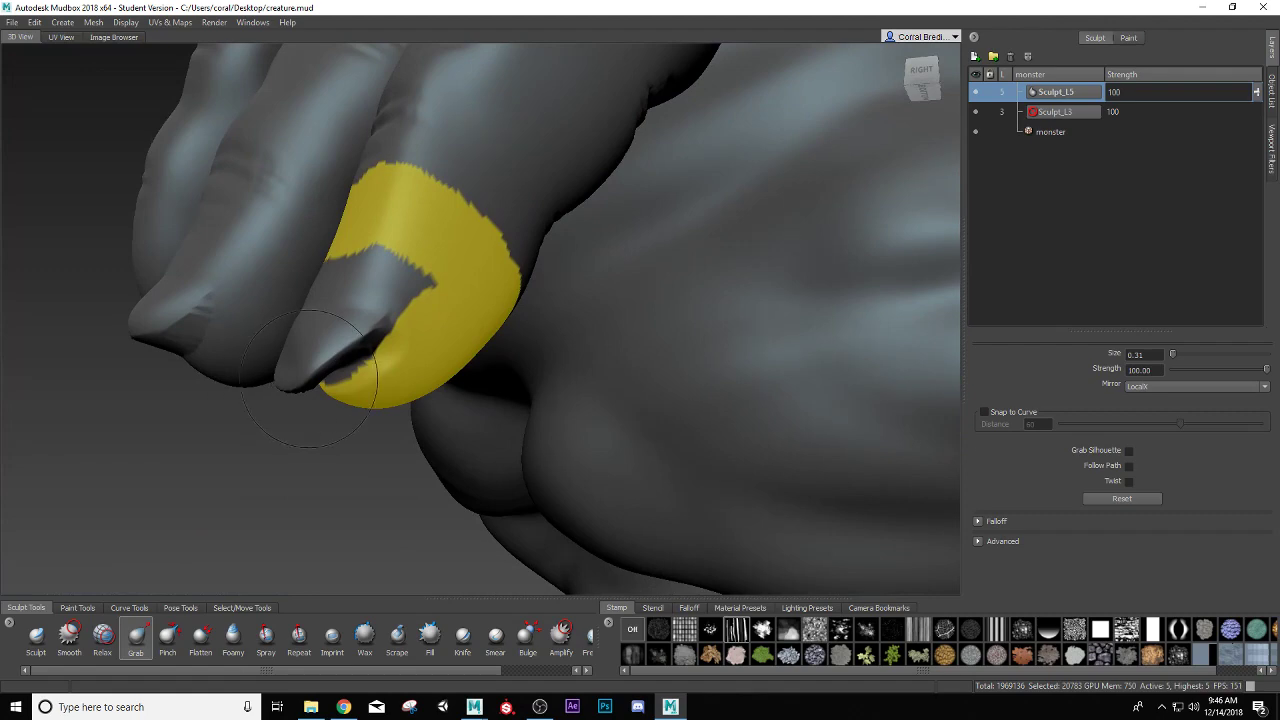
mouse_move(316, 373)
left_mouse_down()
mouse_move(575, 406)
mouse_move(462, 408)
left_mouse_up()
Refine the shape of the outer fingernail's rounded tip with the Grab tool at size 0.14 and smooth its surface.
scroll(309, 380, "down", 5)
scroll(317, 379, "down", 5)
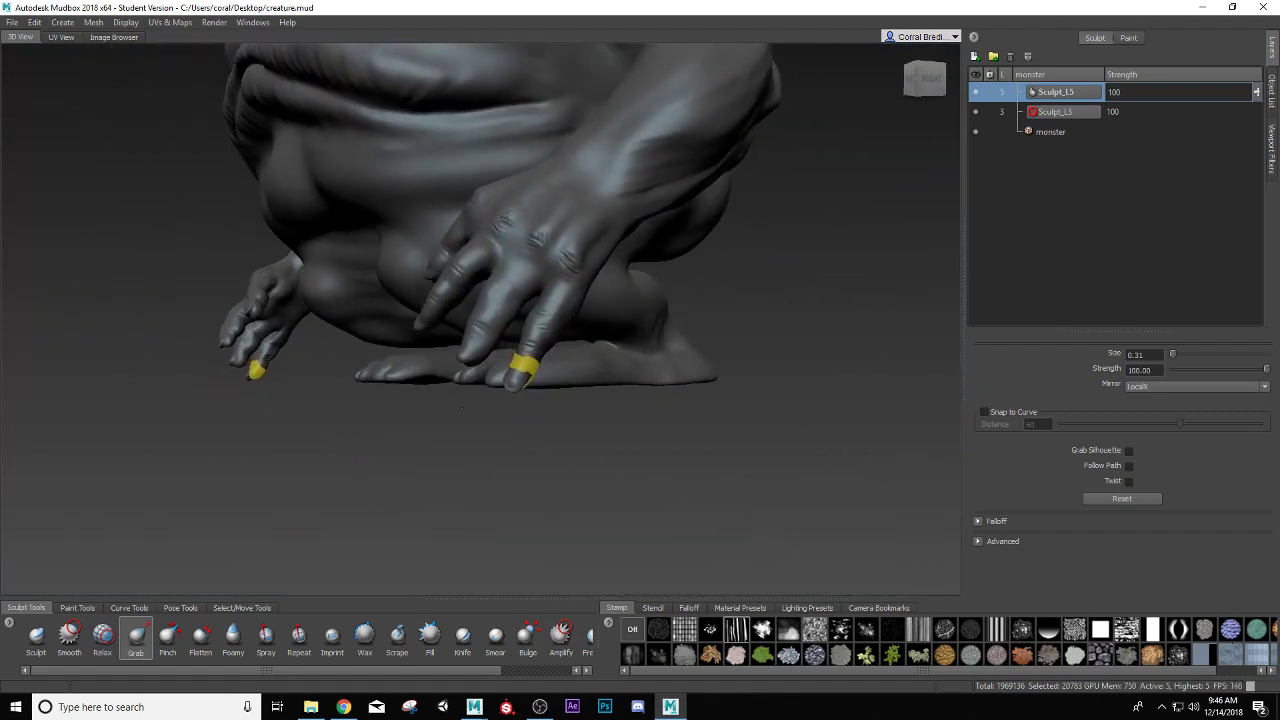
scroll(462, 408, "up", 10)
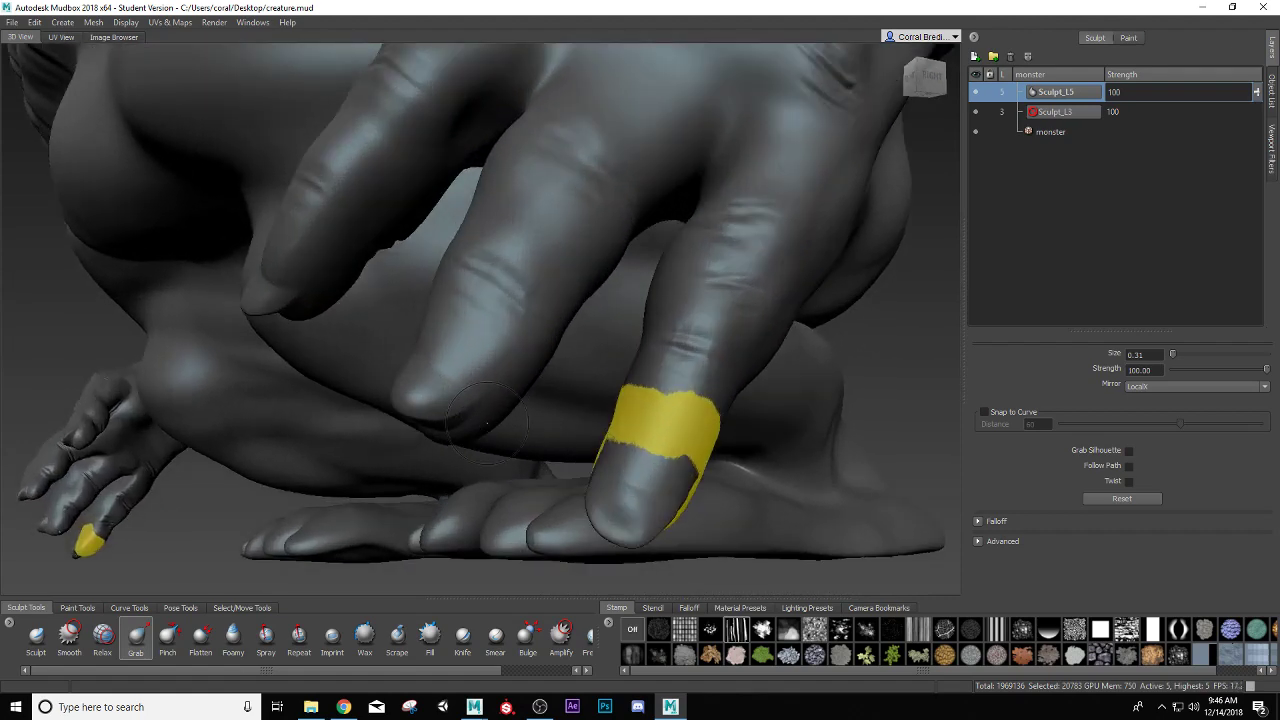
middle_click_drag(487, 423, 388, 364, "alt")
scroll(386, 365, "up", 4)
left_click_drag(290, 488, 346, 472, "alt")
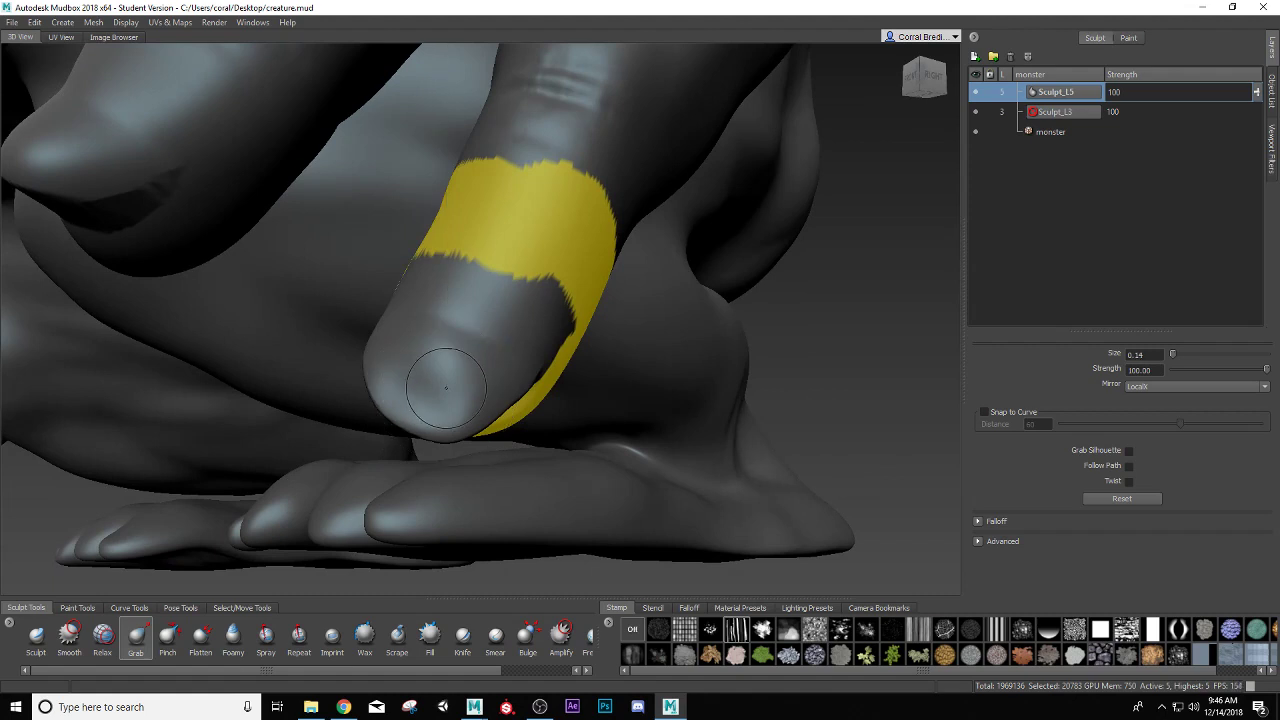
key("shift")
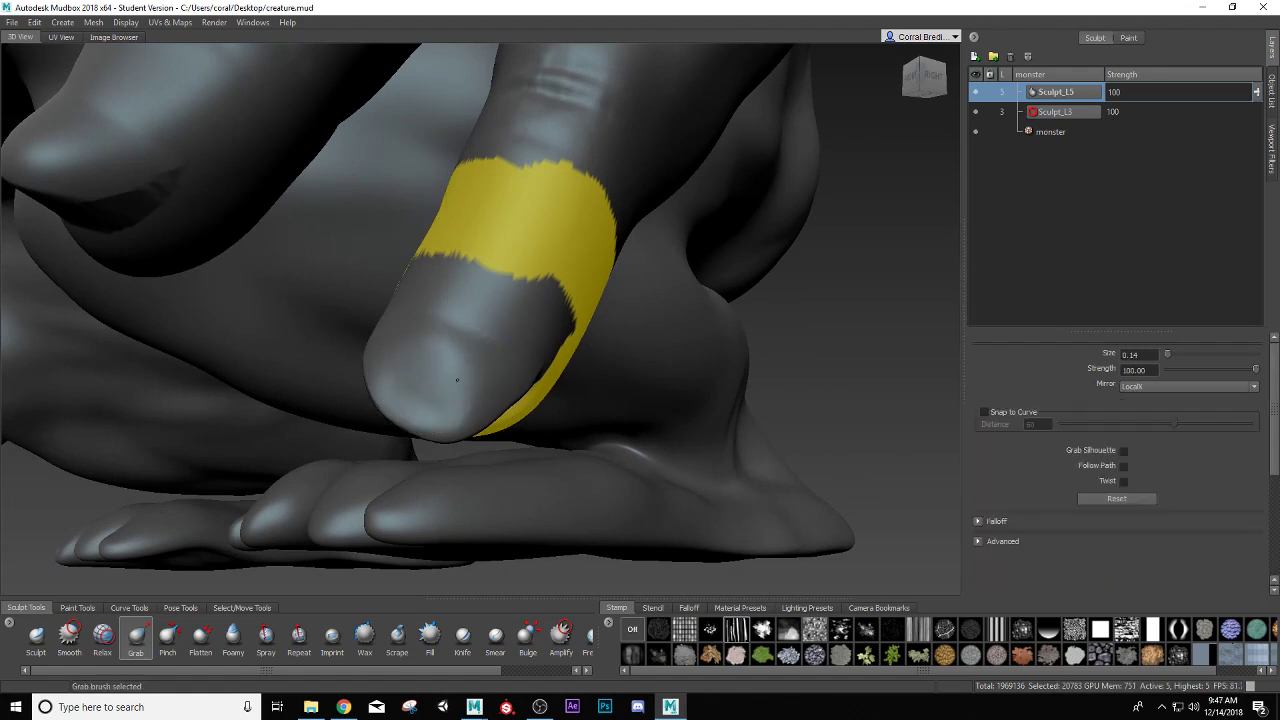
left_click_drag(420, 362, 588, 334, "alt")
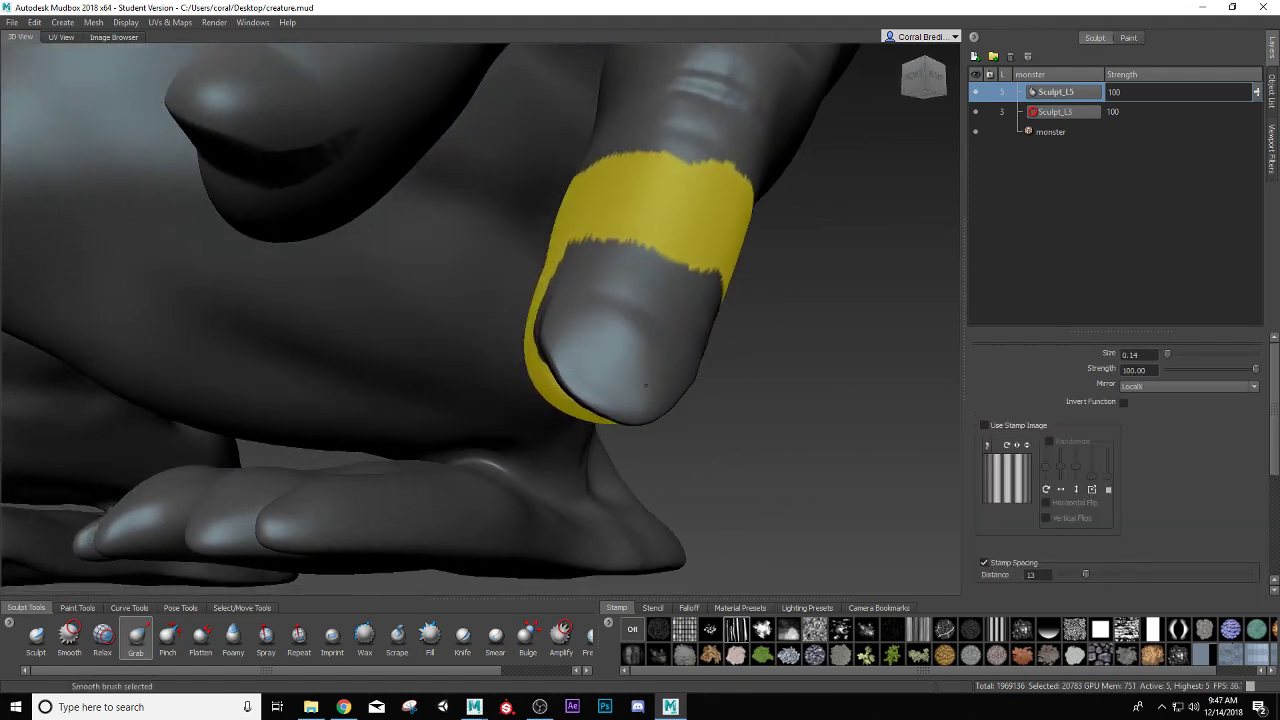
left_click_drag(658, 395, 332, 349, "alt")
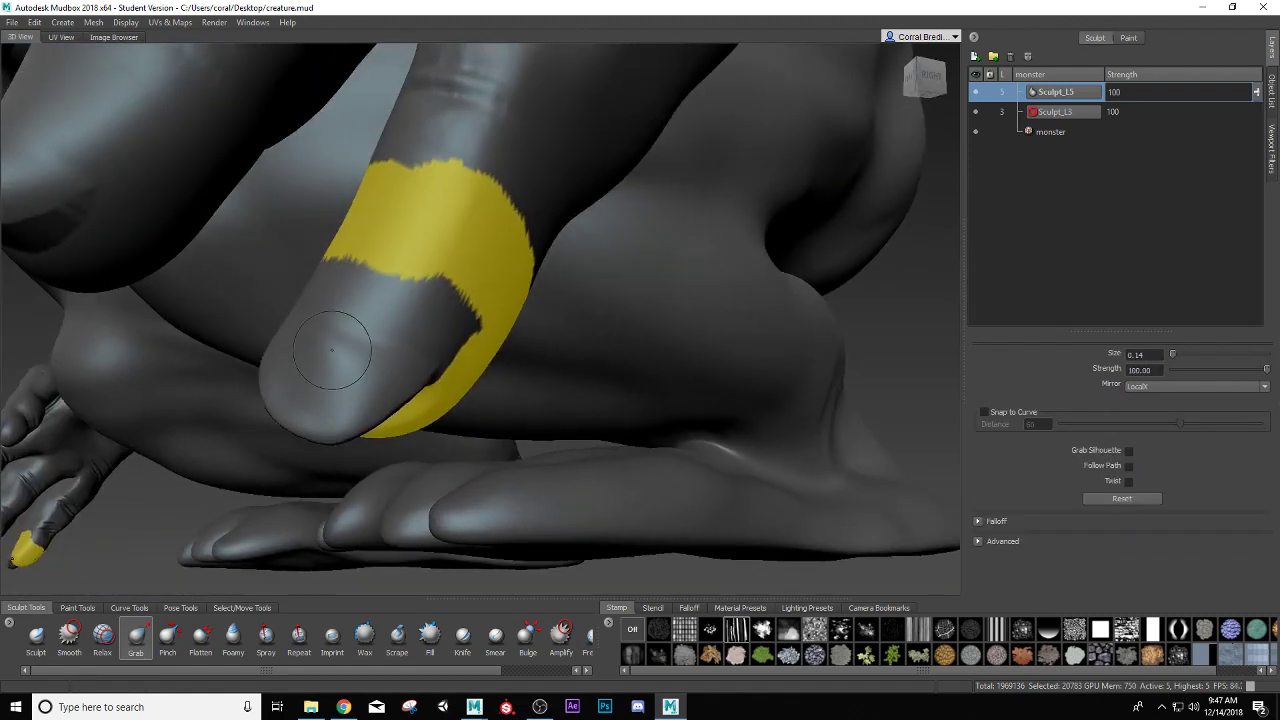
left_click_drag(507, 416, 455, 410, "alt")
left_click_drag(483, 379, 450, 379)
Switch to the Sculpt brush, enable Steady Stroke with a distance of 3, and set the stamp spacing distance to 20.
left_click(36, 636)
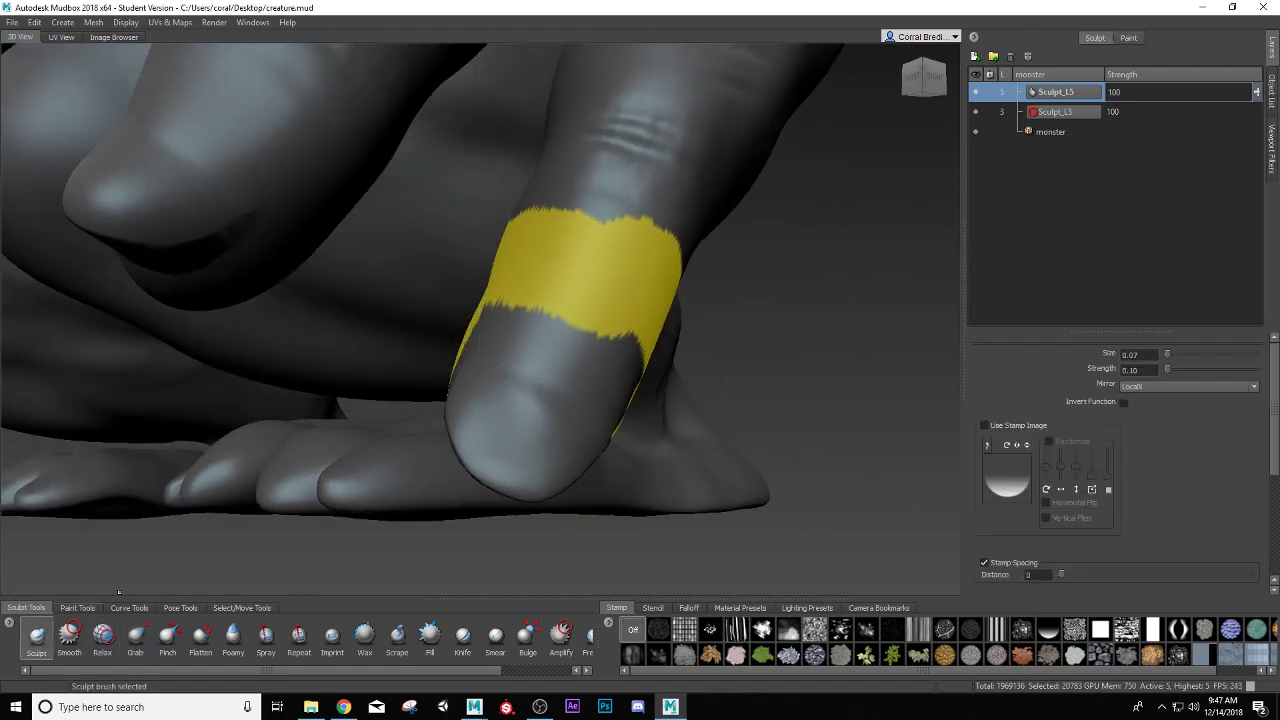
scroll(424, 512, "up", 3)
scroll(1012, 490, "down", 3)
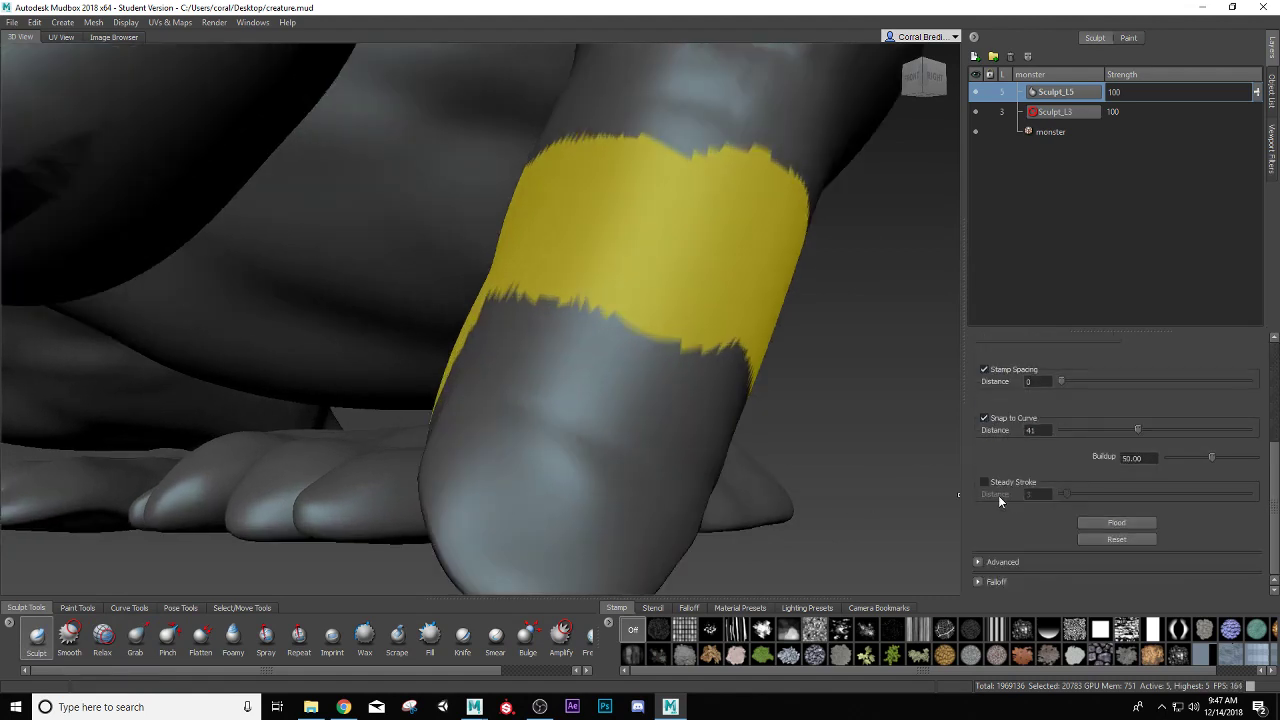
left_click(984, 482)
mouse_move(606, 438)
left_mouse_down("alt")
mouse_move(547, 483)
mouse_move(520, 462)
left_mouse_up("alt")
key("b")
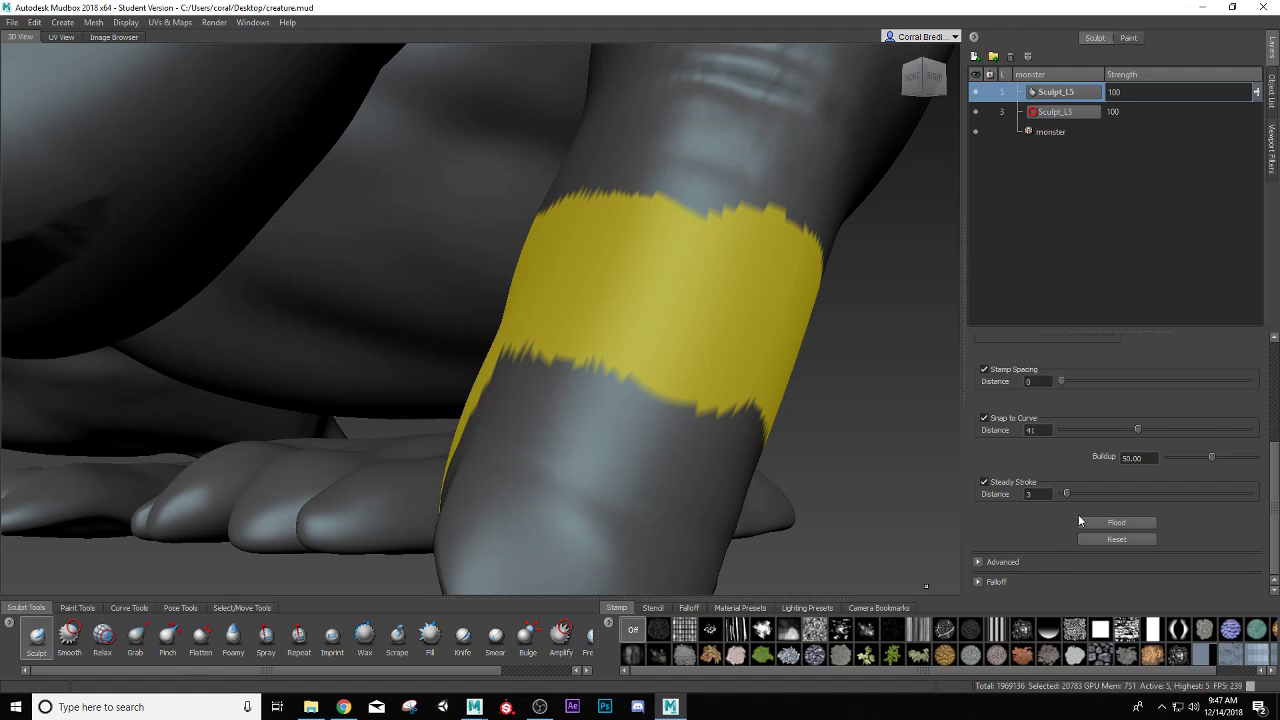
scroll(1091, 500, "up", 4)
scroll(1093, 498, "down", 4)
scroll(1119, 480, "up", 3)
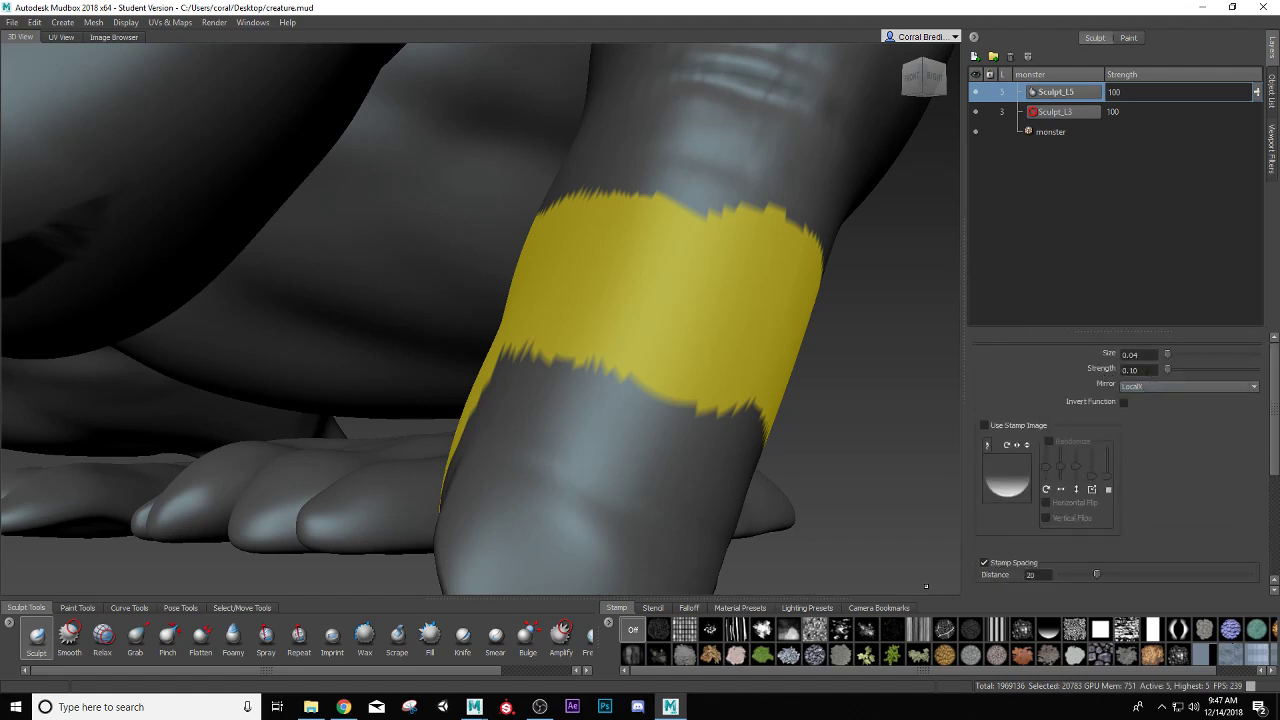
Set the Sculpt brush's strength to 0.05 with the third falloff preset and sculpt folds around the outer fingernail's base at size 0.07.
double_click(1132, 369)
type("0.05")
left_click(692, 608)
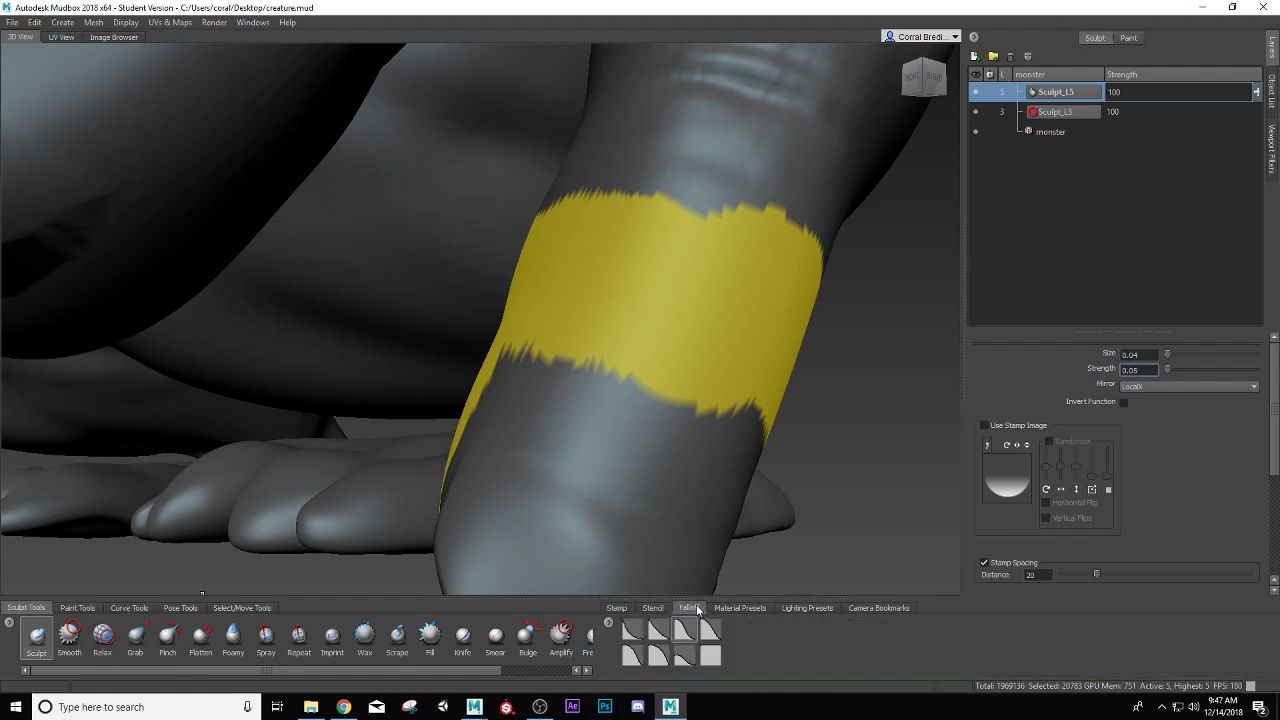
left_click(688, 639)
left_click_drag(537, 466, 536, 413, "alt")
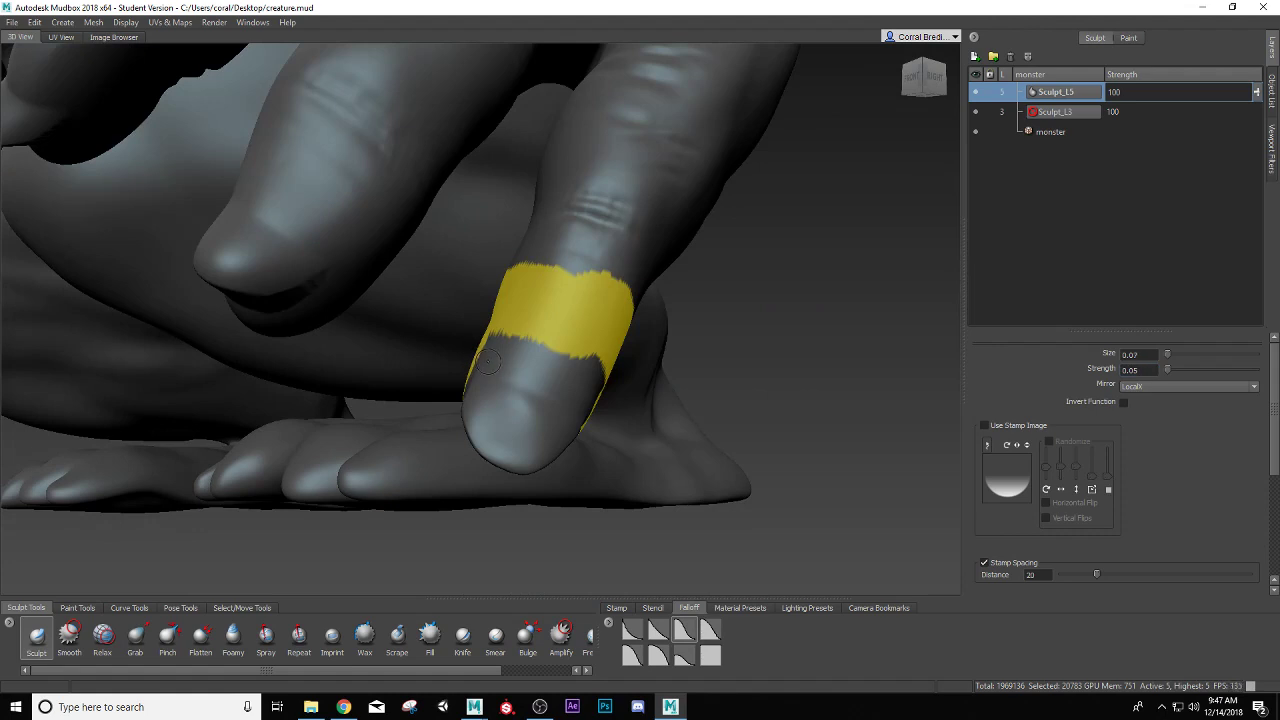
mouse_move(488, 356)
left_mouse_down()
mouse_move(524, 389)
mouse_move(614, 406)
mouse_move(385, 395)
mouse_move(378, 345)
mouse_move(502, 372)
mouse_move(365, 373)
mouse_move(517, 347)
mouse_move(612, 305)
mouse_move(681, 321)
mouse_move(558, 326)
mouse_move(537, 310)
mouse_move(576, 333)
mouse_move(595, 378)
mouse_move(480, 373)
mouse_move(564, 399)
mouse_move(588, 440)
mouse_move(491, 427)
mouse_move(230, 340)
mouse_move(156, 293)
mouse_move(173, 338)
mouse_move(160, 355)
left_mouse_up()
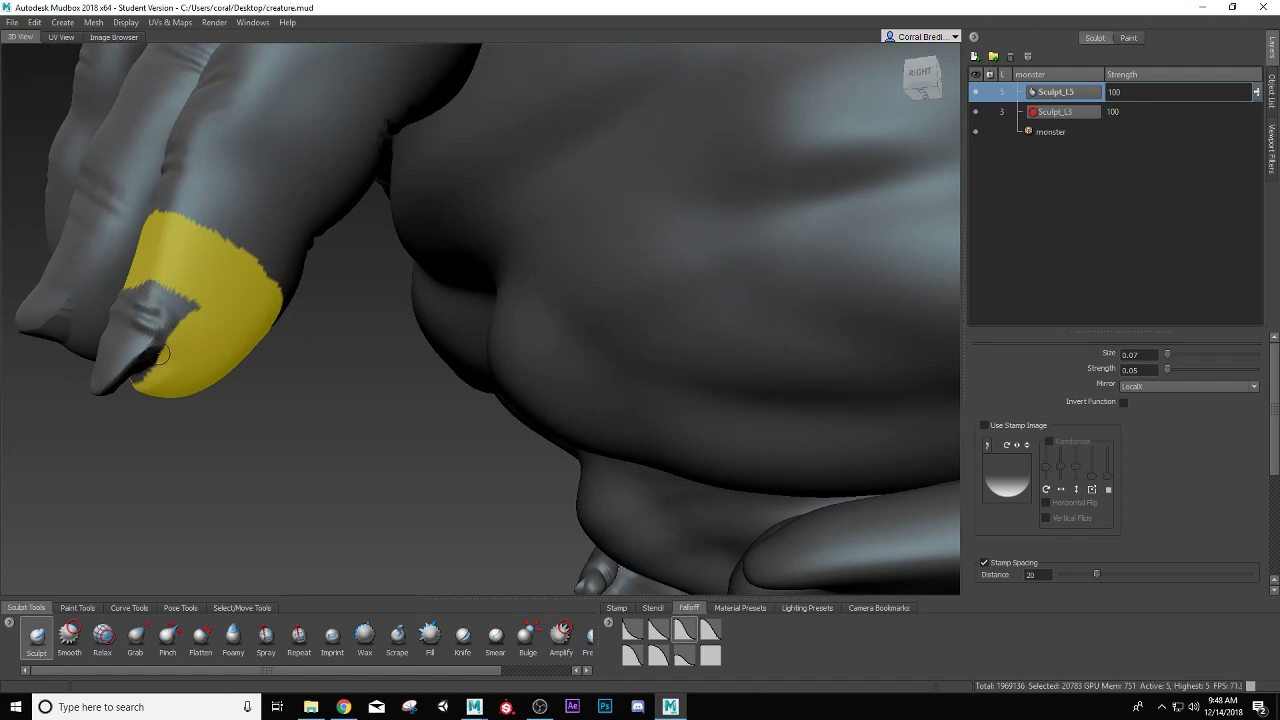